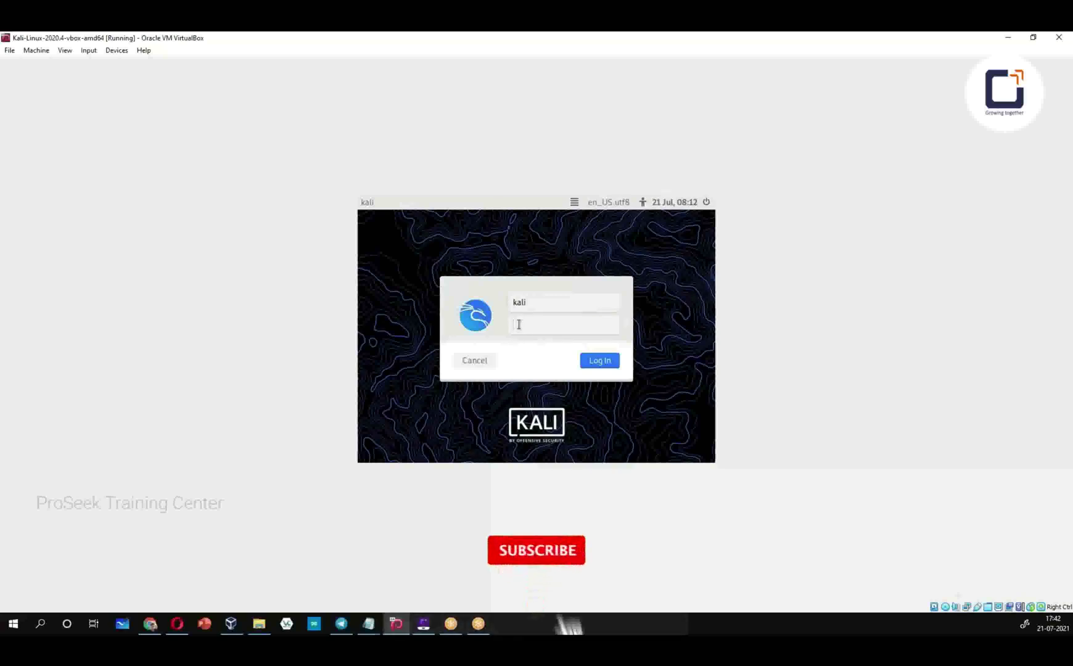
Step: Enter the account password and log in to the Kali Linux desktop
type("kali")
key("Return")
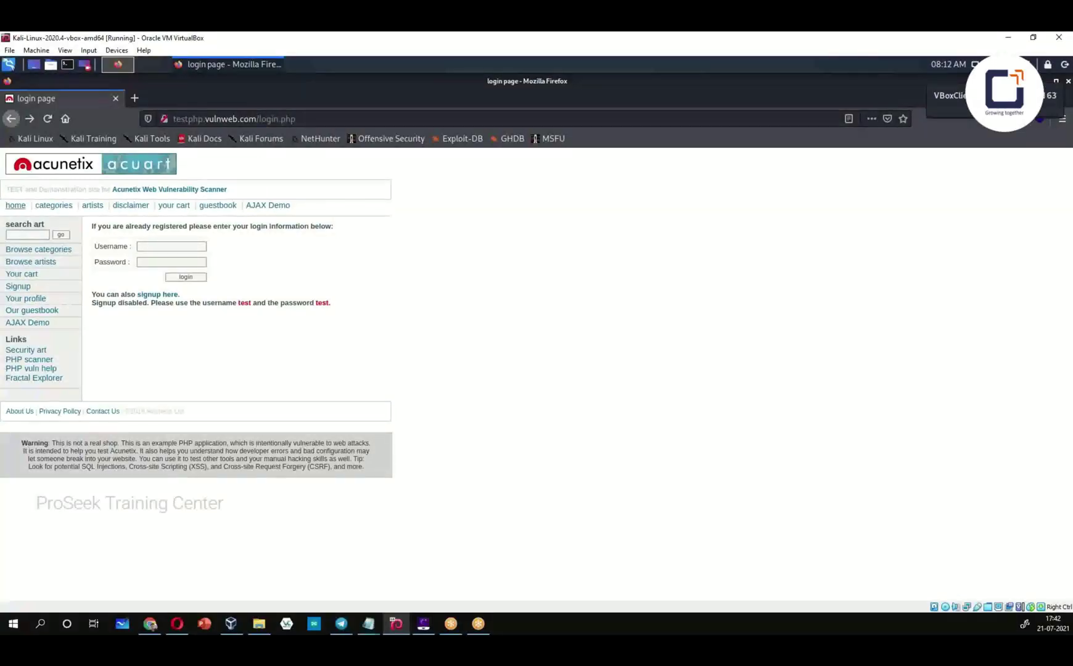
Step: Go to the Acunetix art site's home page, and search the web for vulnweb in a new tab
left_click(15, 204)
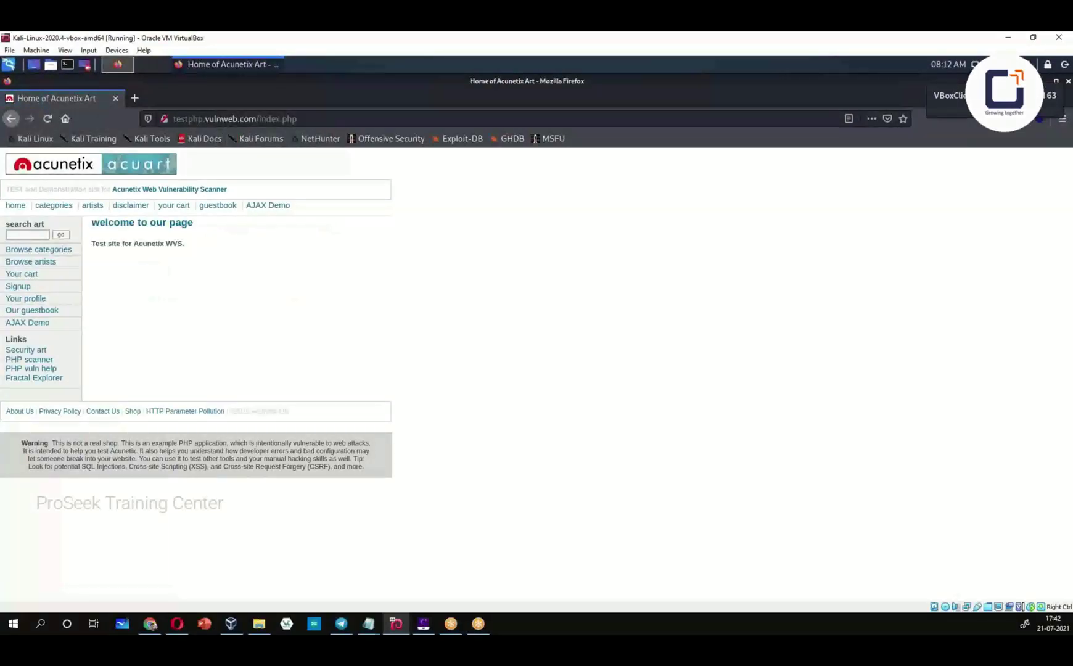
key("ctrl+shift+p")
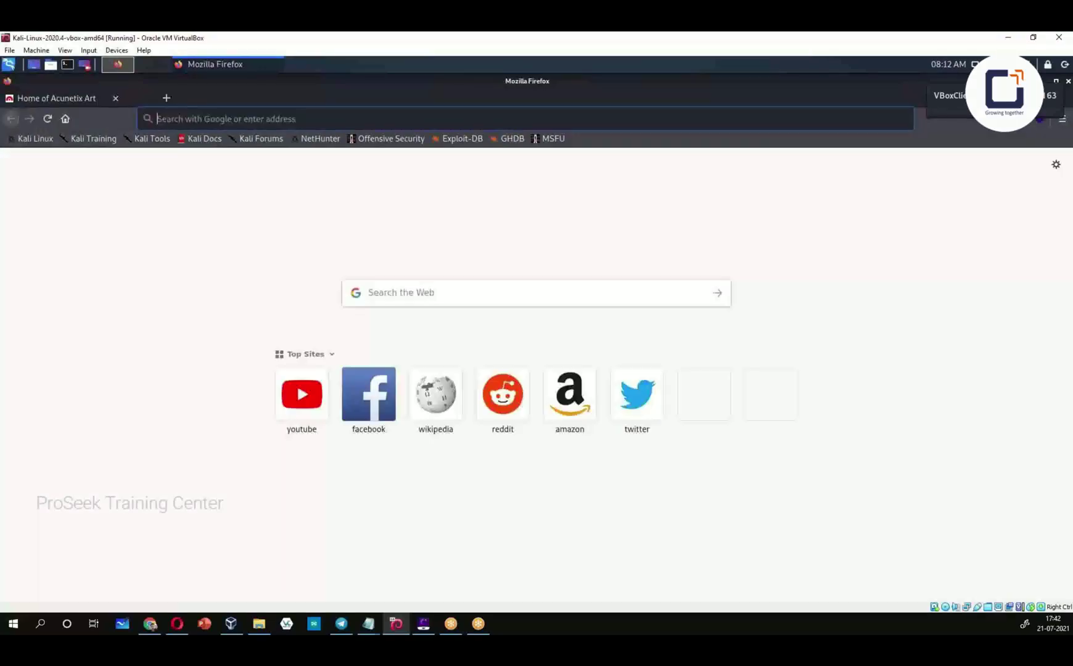
left_click(369, 292)
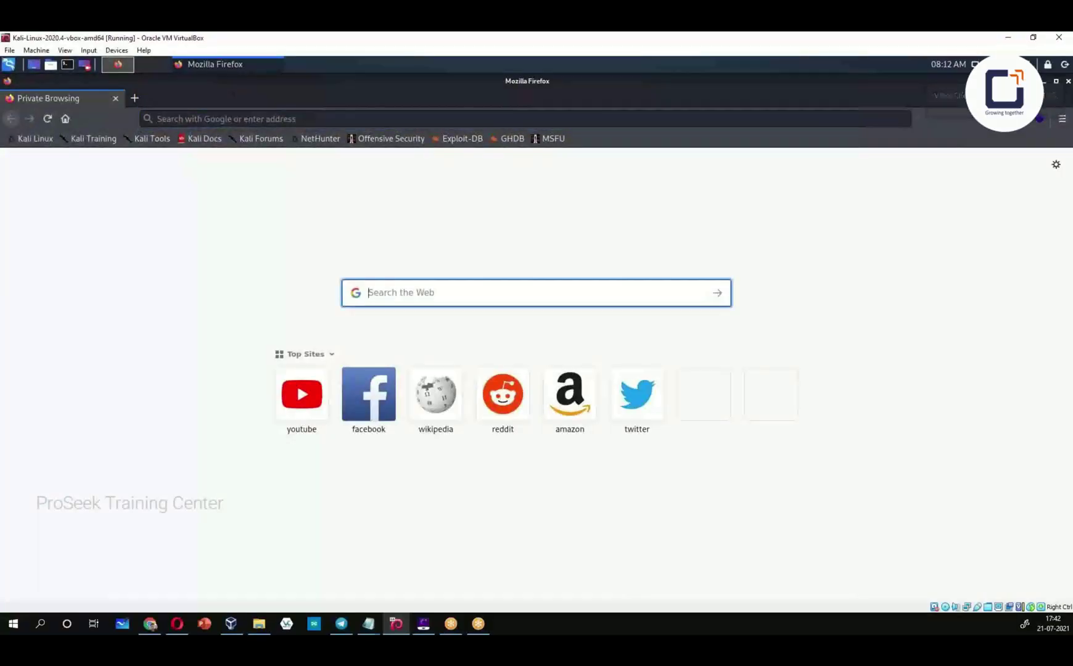
type("vu")
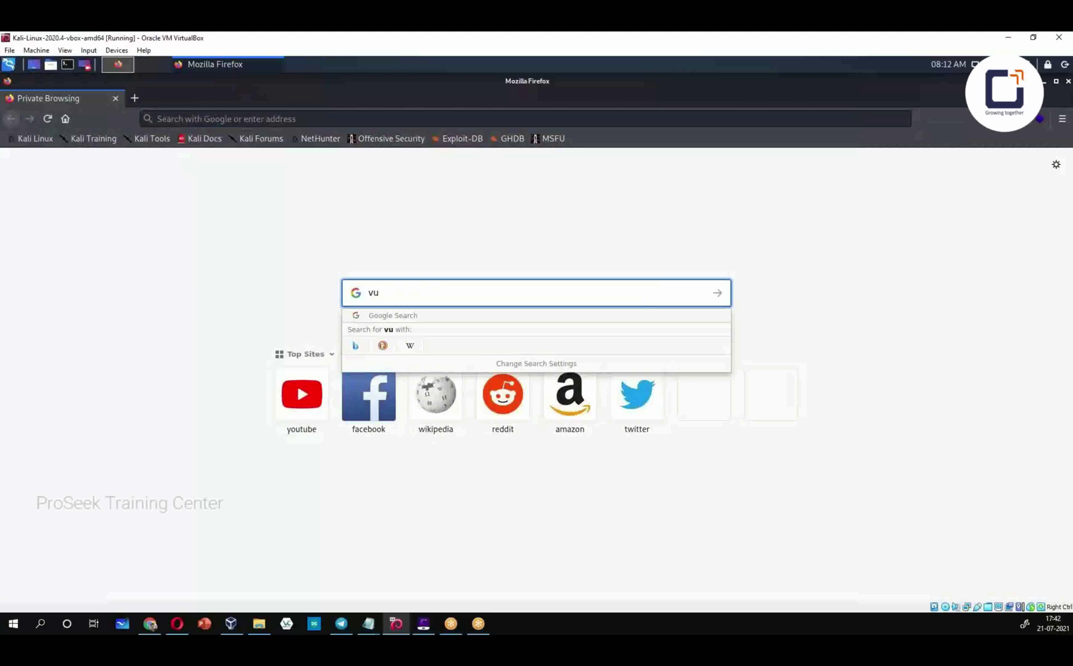
type("lnweb")
key("Return")
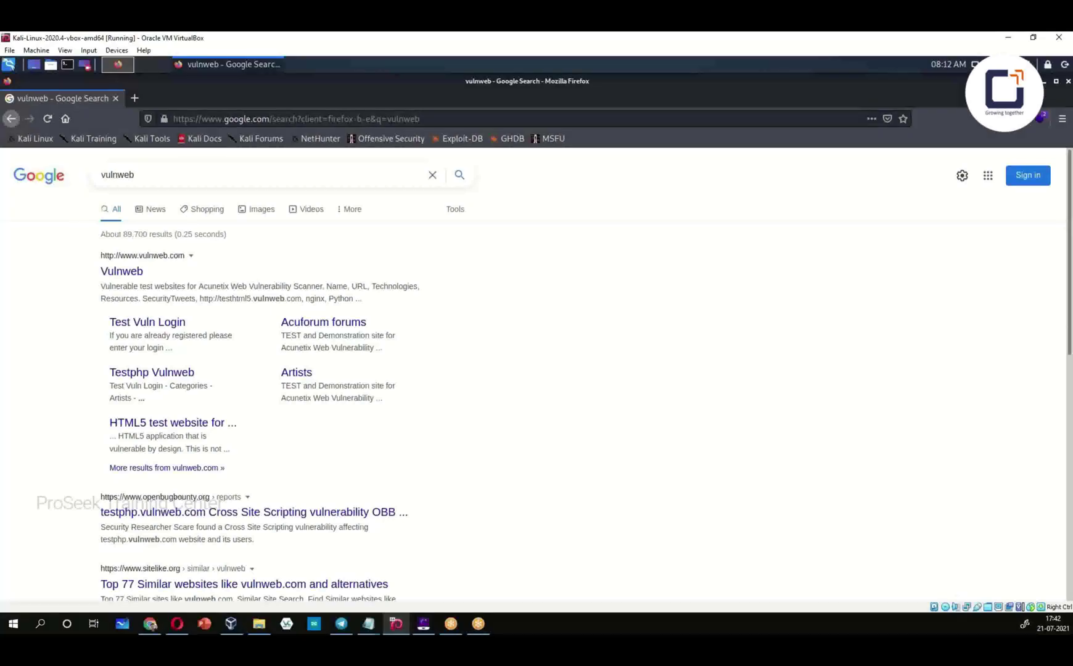
Step: Highlight "Acunetix Web Vulnerability" in the first result's description, and open testphp.vulnweb.com through the Vulnweb site
left_click_drag(197, 286, 229, 287)
left_click(229, 287)
left_click_drag(199, 286, 289, 286)
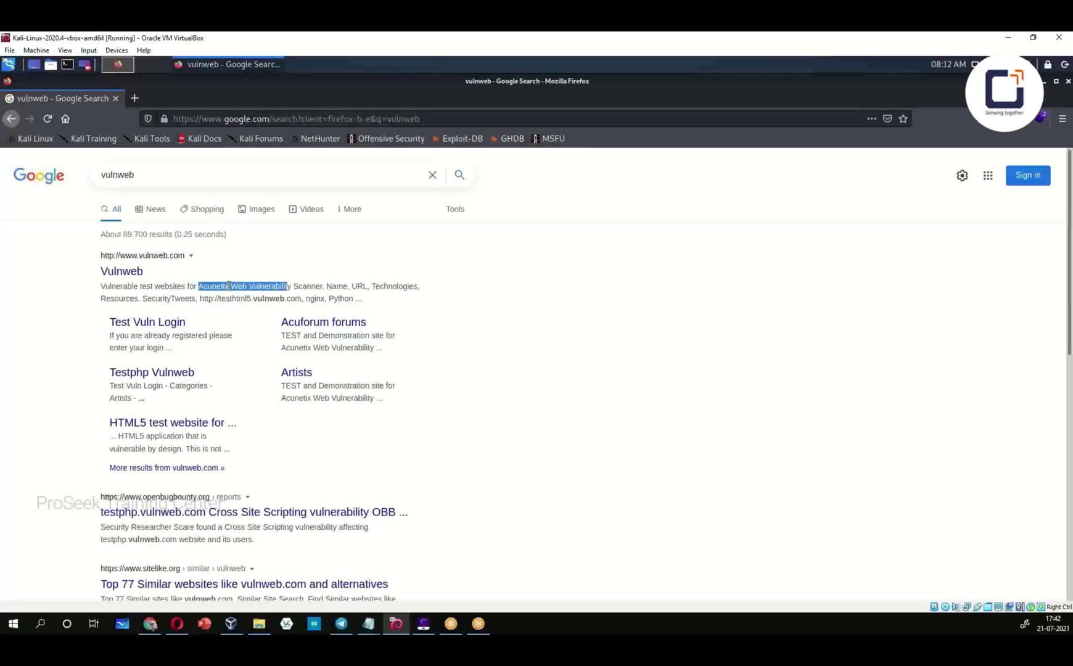
left_click(230, 288)
left_click(229, 288)
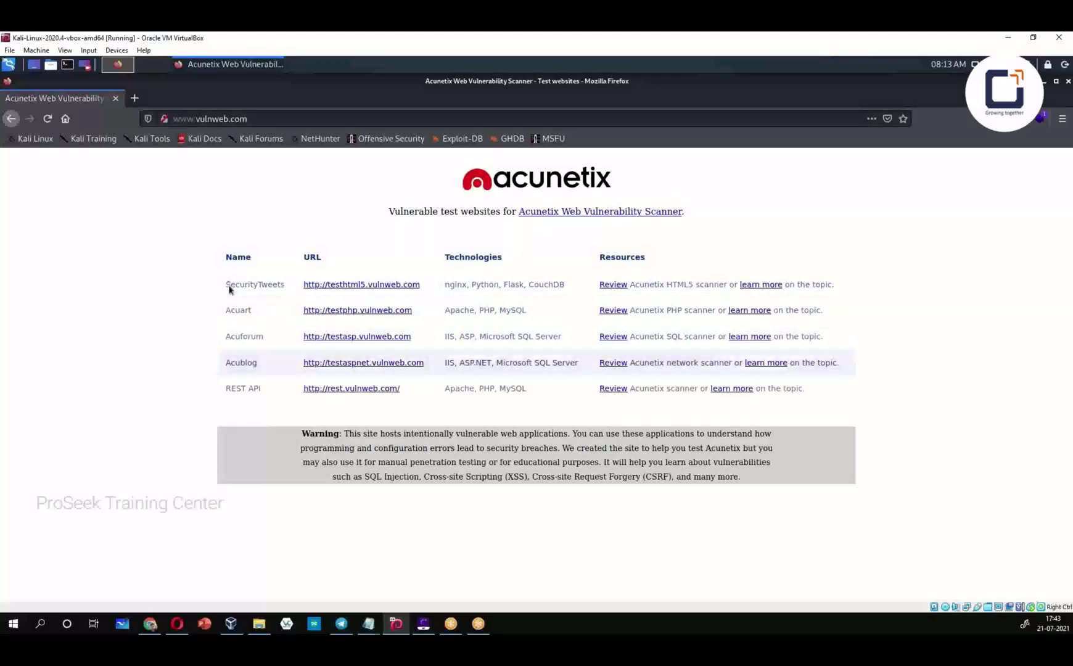
left_click(230, 399)
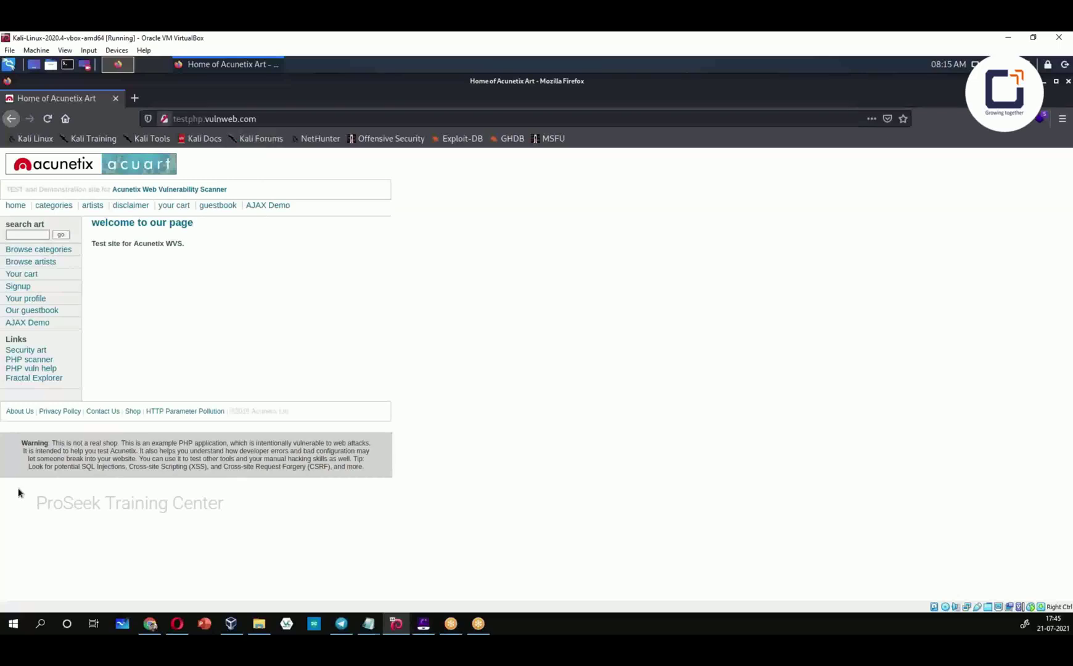
Step: Search the web for wapplyzer in a new tab and open the wappalyzer.com website
left_click(134, 98)
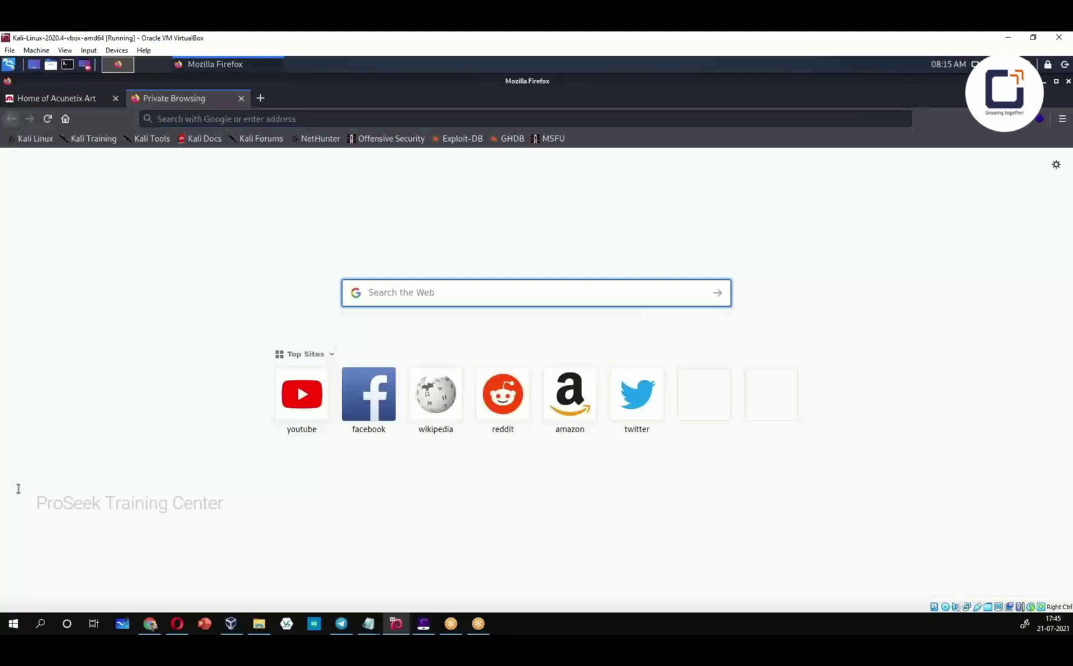
type("wapp")
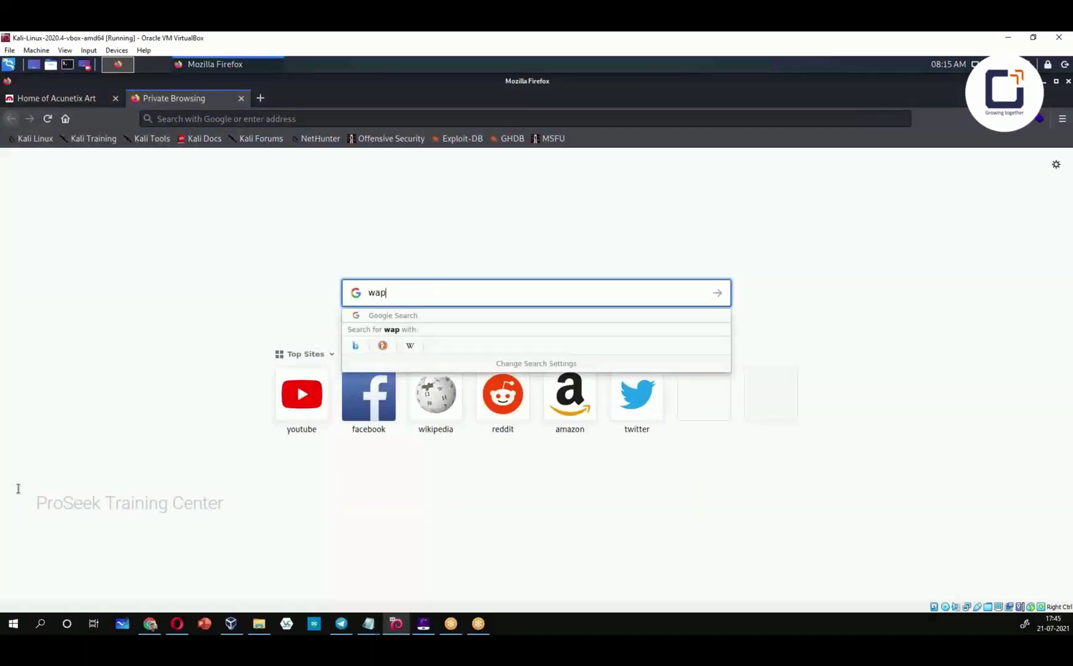
type("lyzer")
key("Return")
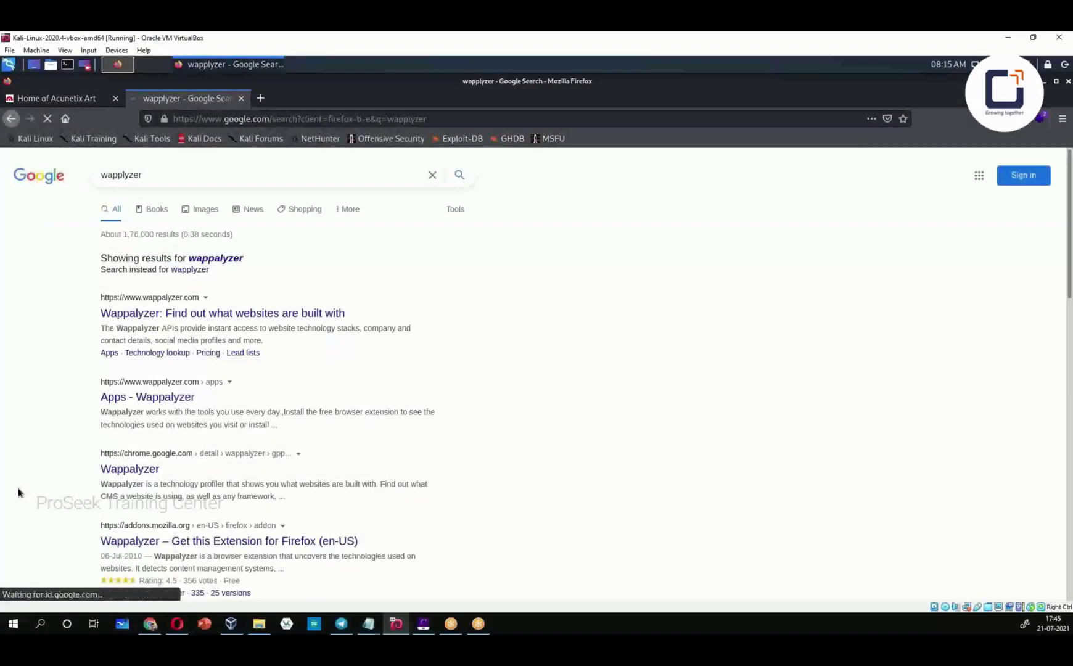
key("Tab")
key("Return")
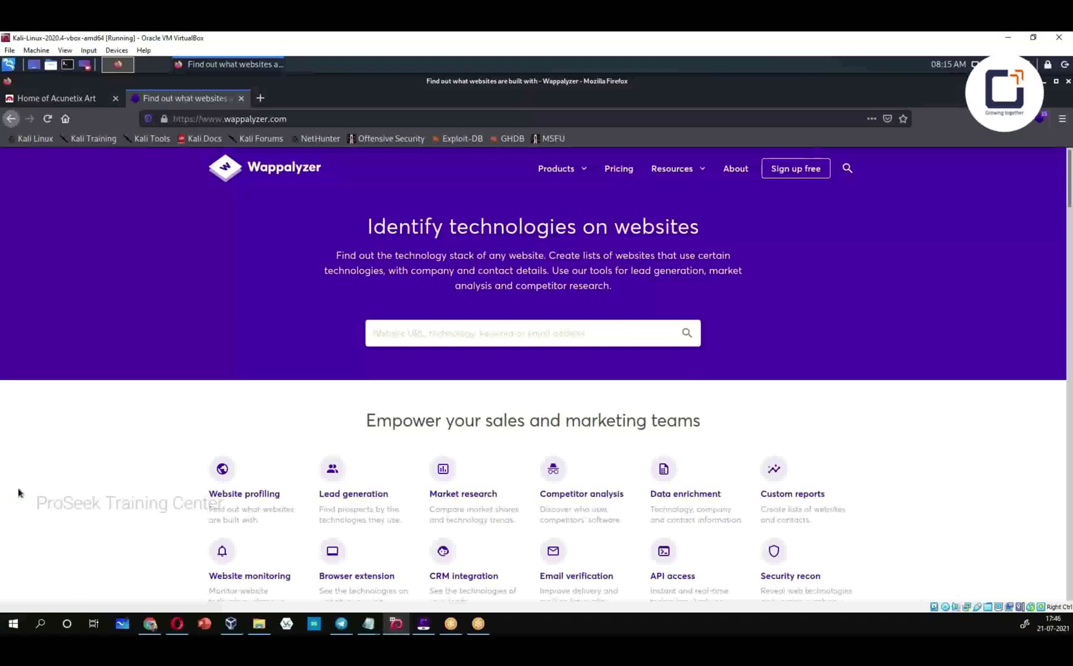
Step: Return to the search results and open the Wappalyzer extension page on addons.mozilla.org
key("alt+Left")
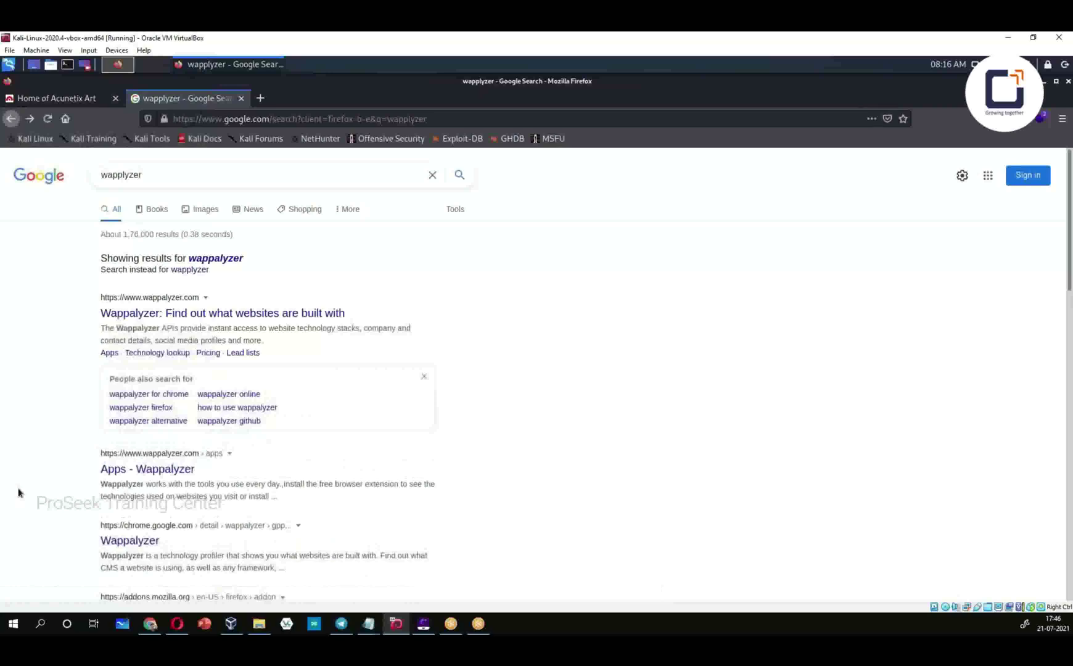
scroll(18, 493, "down", 3)
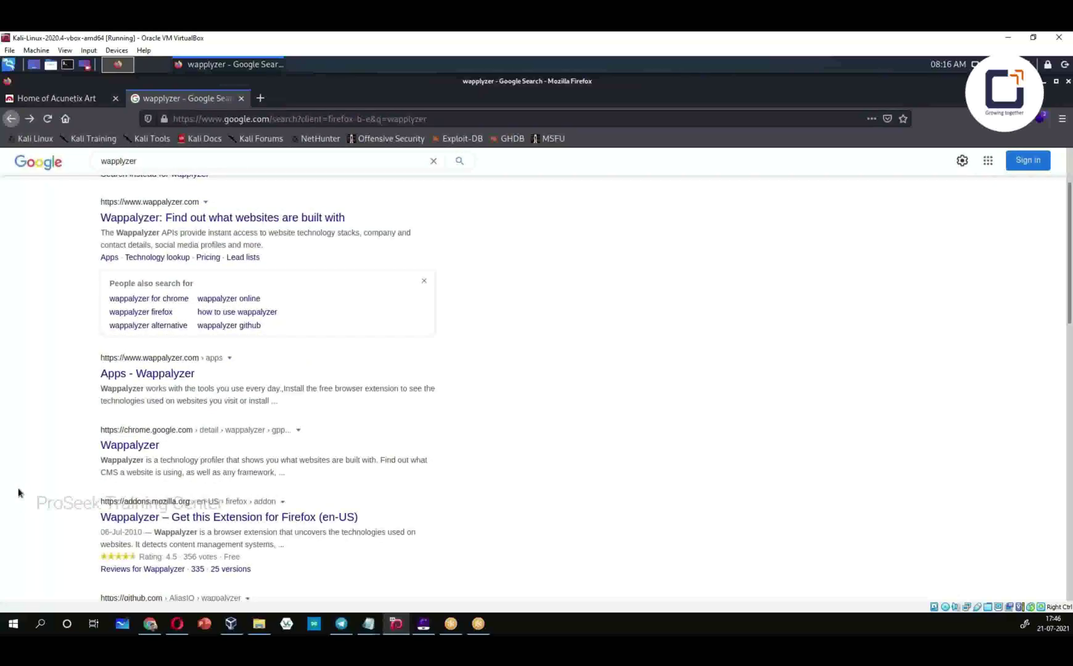
scroll(19, 492, "up", 3)
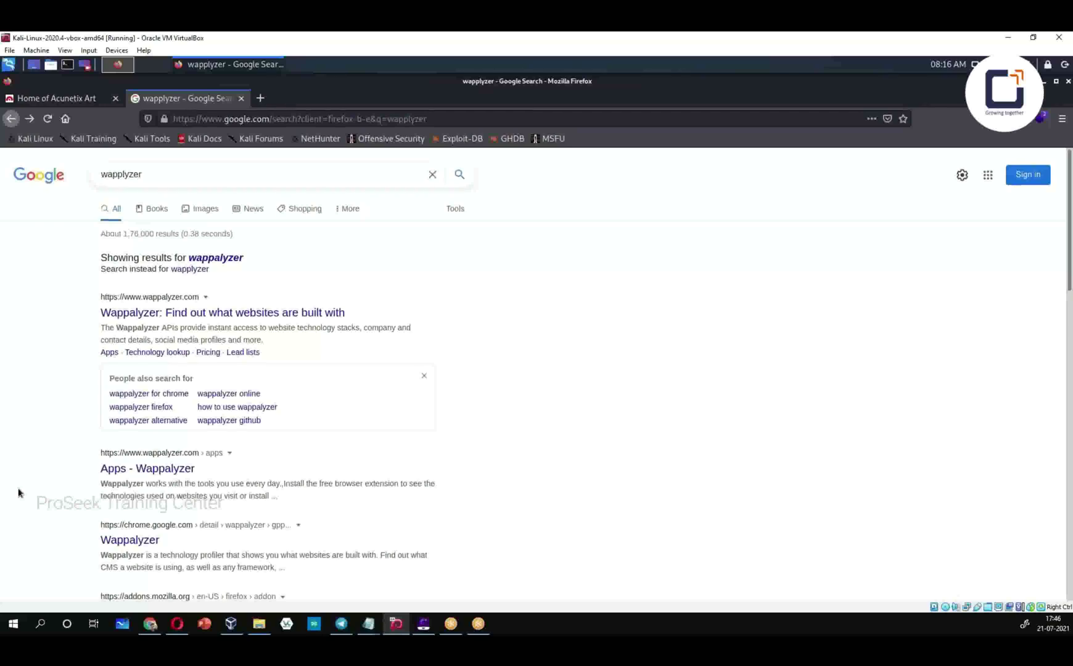
scroll(18, 492, "down", 3)
scroll(18, 493, "up", 3)
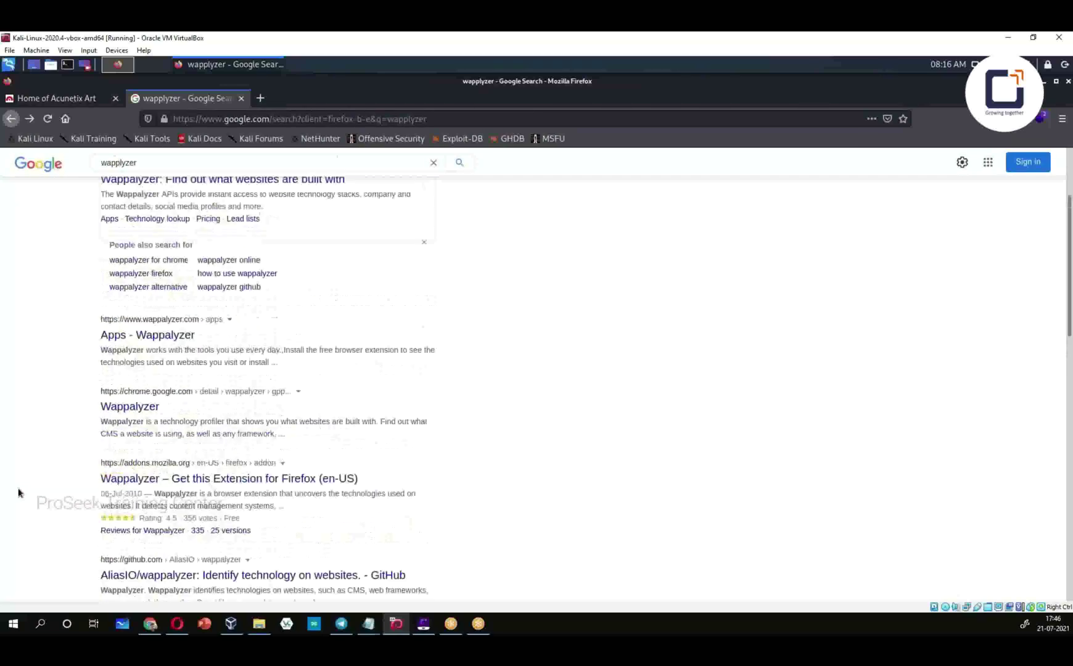
scroll(18, 492, "down", 1)
scroll(19, 492, "down", 3)
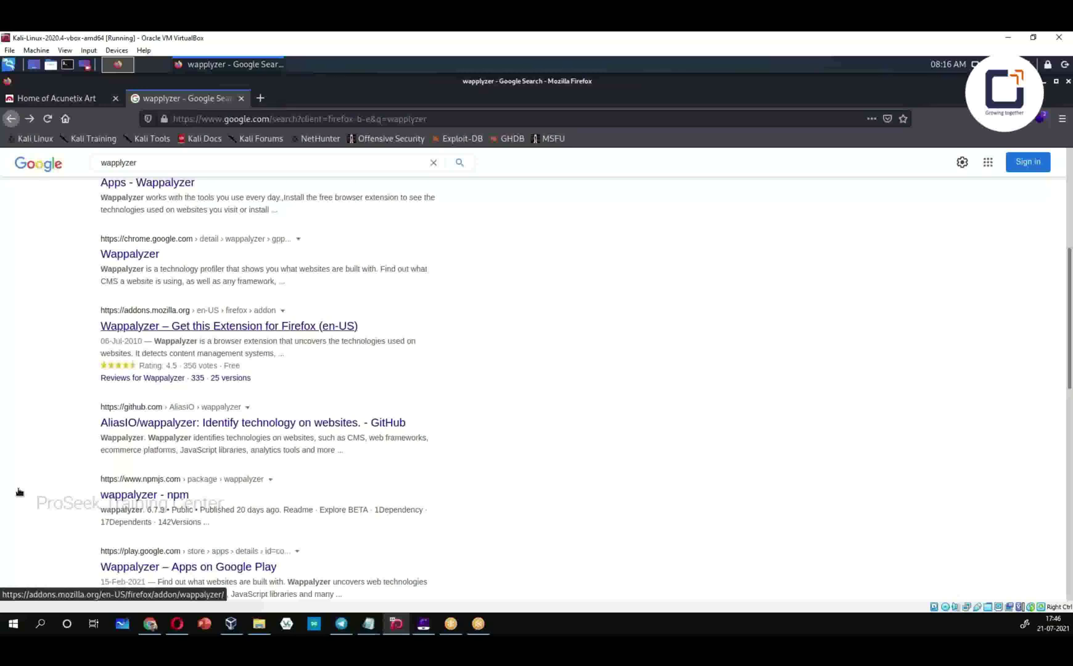
left_click(19, 491)
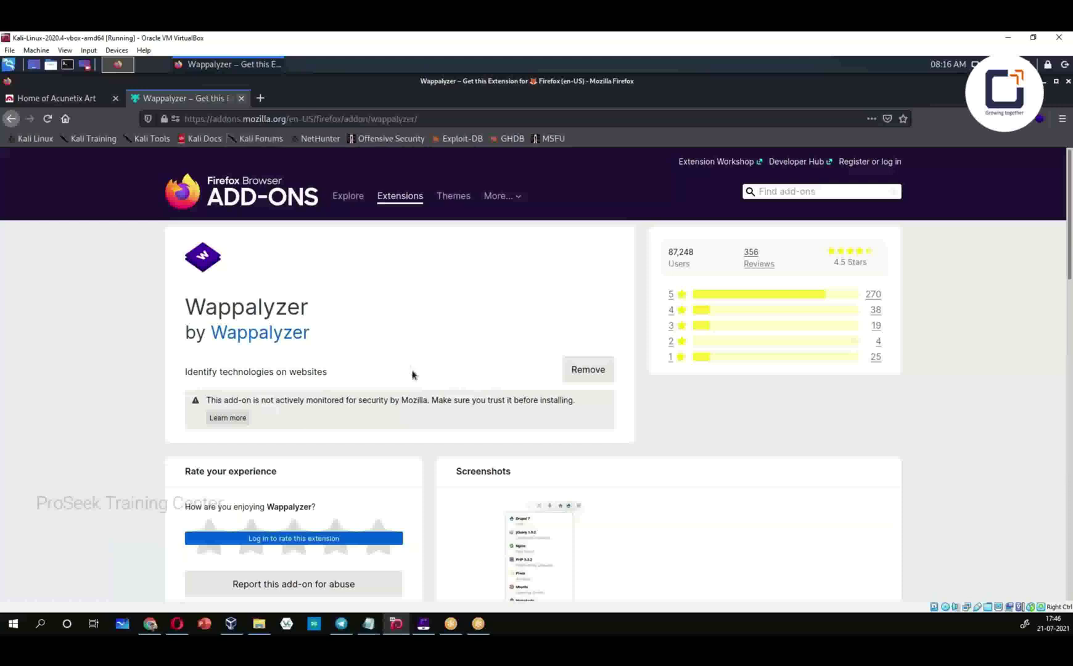
Step: Close the add-on page and examine Wappalyzer's detected technologies and additional information for testphp.vulnweb.com
key("ctrl+w")
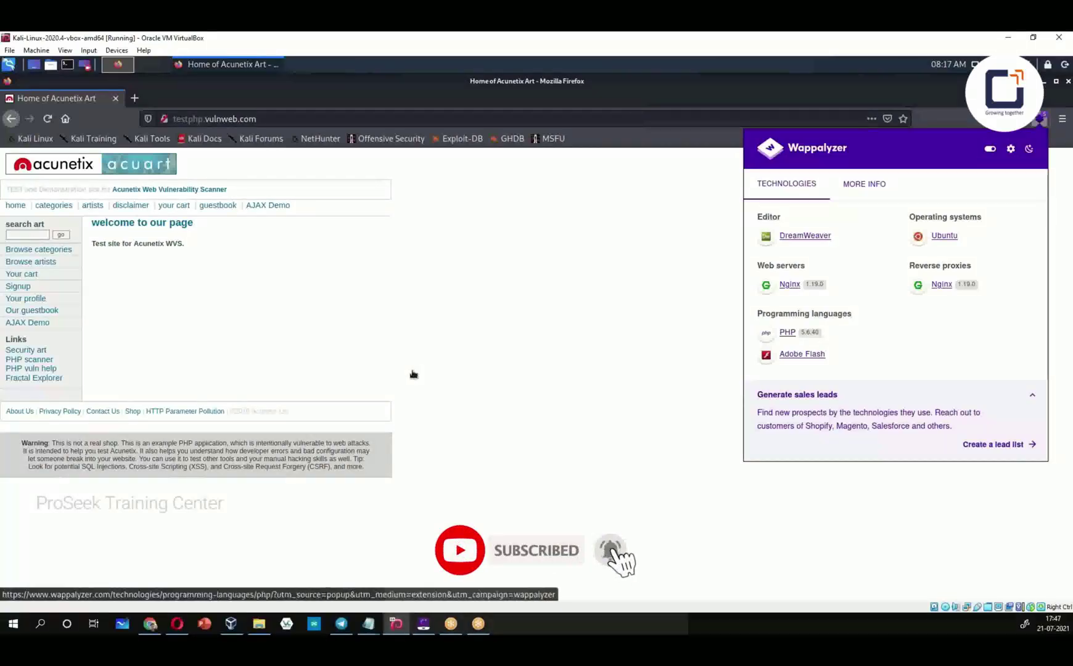
key("Tab")
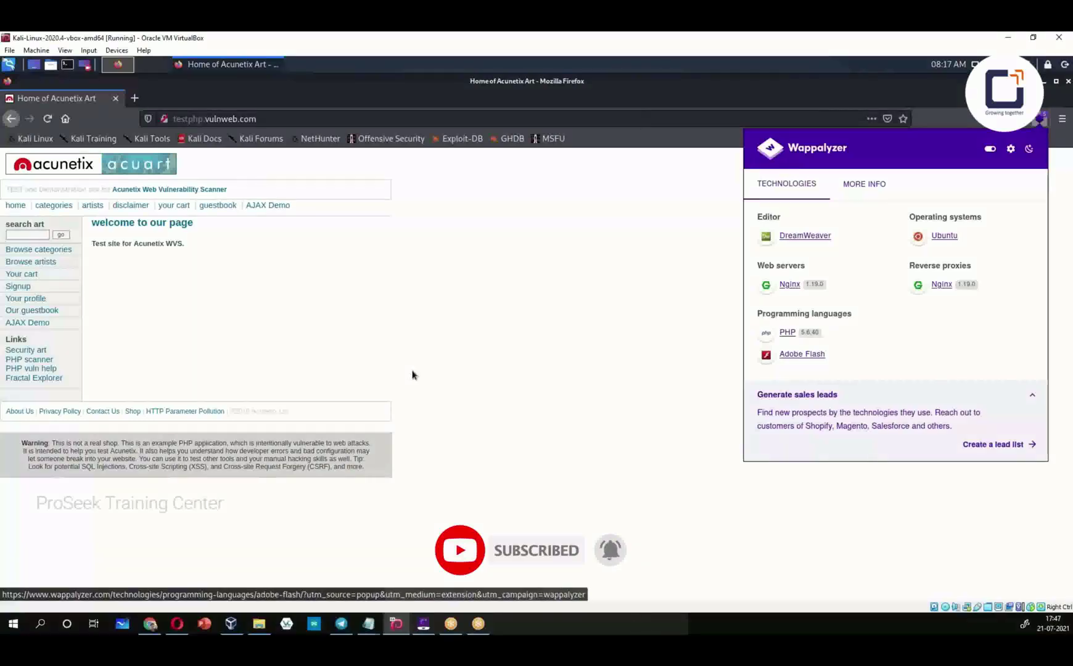
key("shift+Tab")
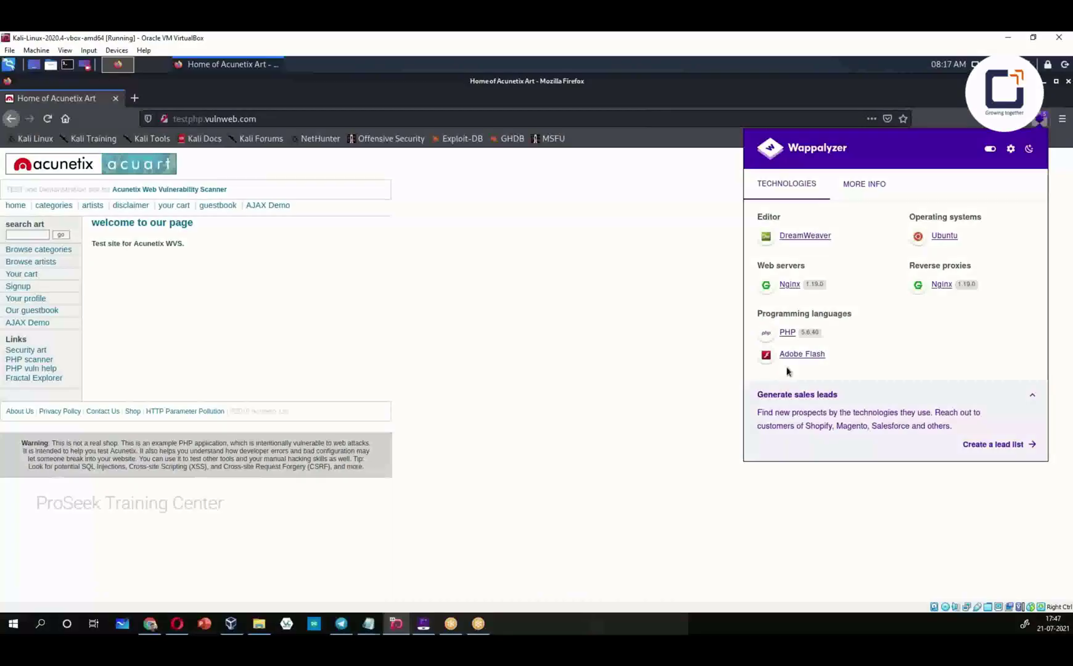
key("Return")
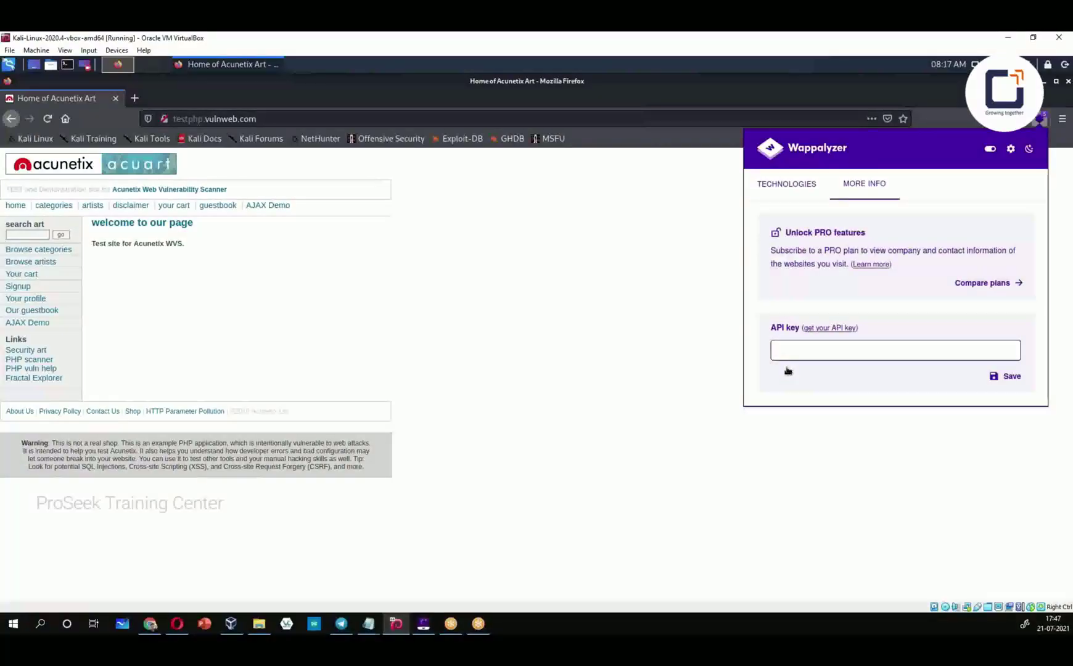
key("Return")
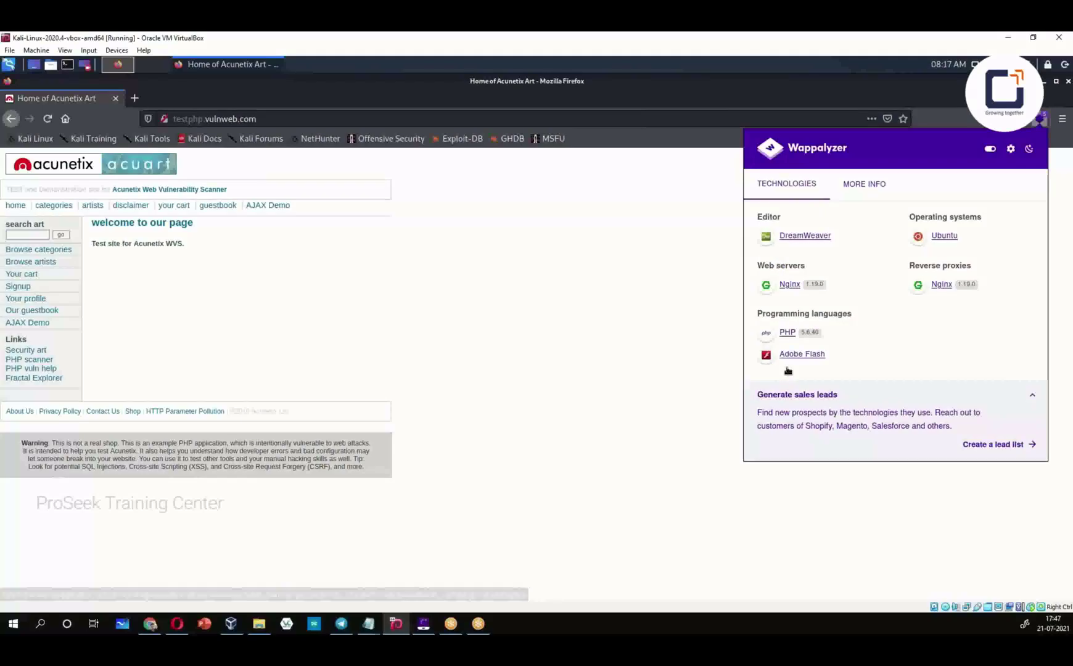
key("Return")
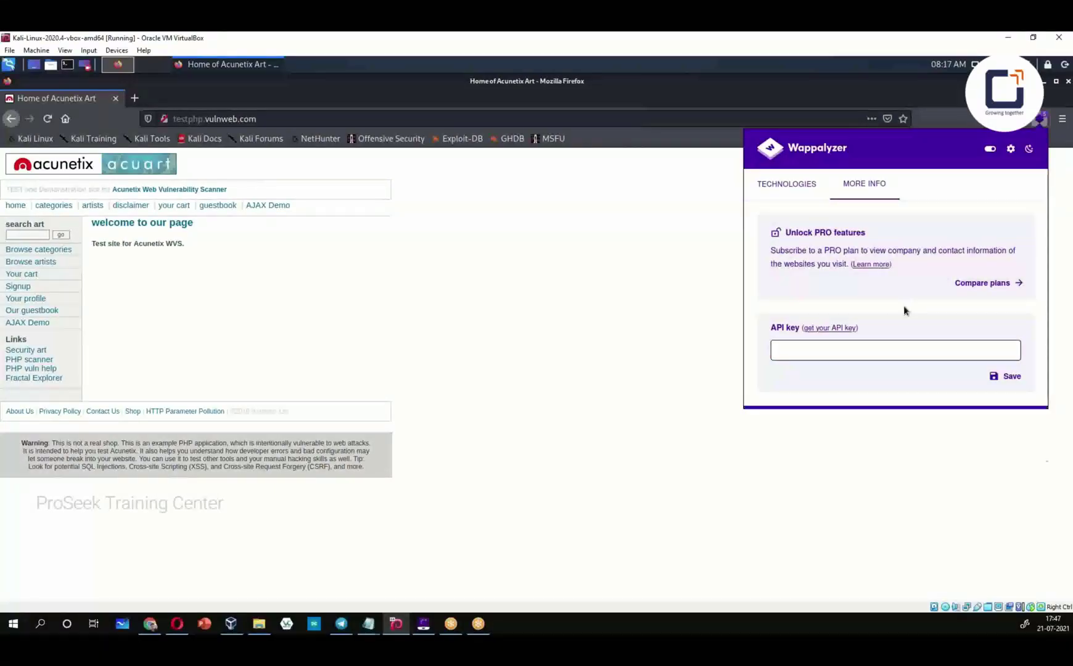
Step: Search the web for spencers in a new tab and open the spencers.in grocery website
key("Return")
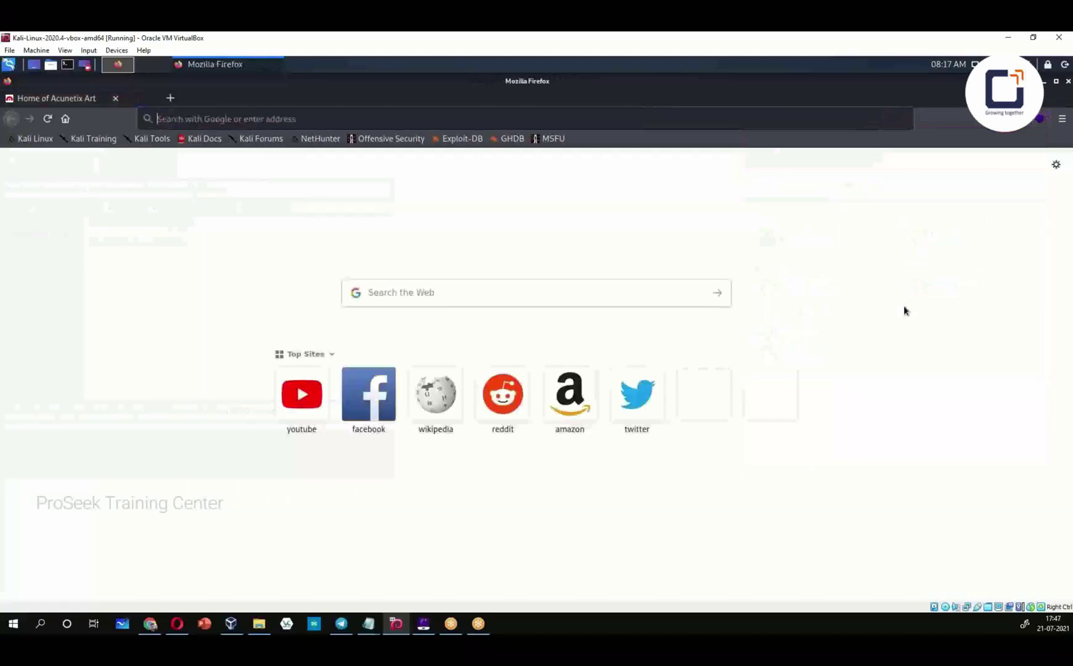
type("spencers")
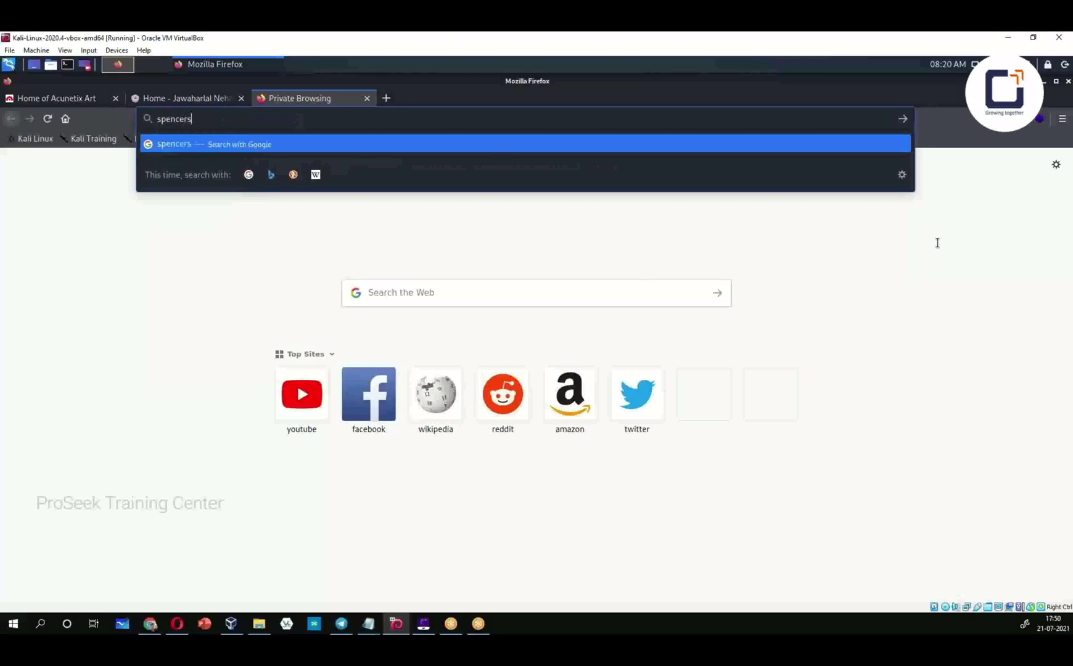
key("Return")
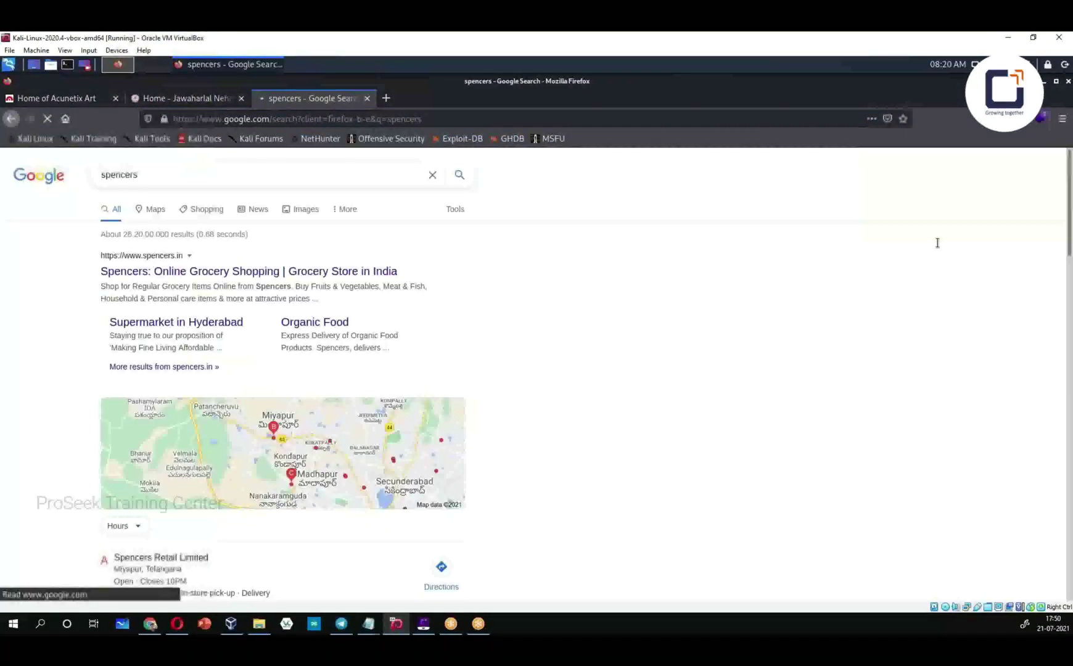
left_click(175, 276)
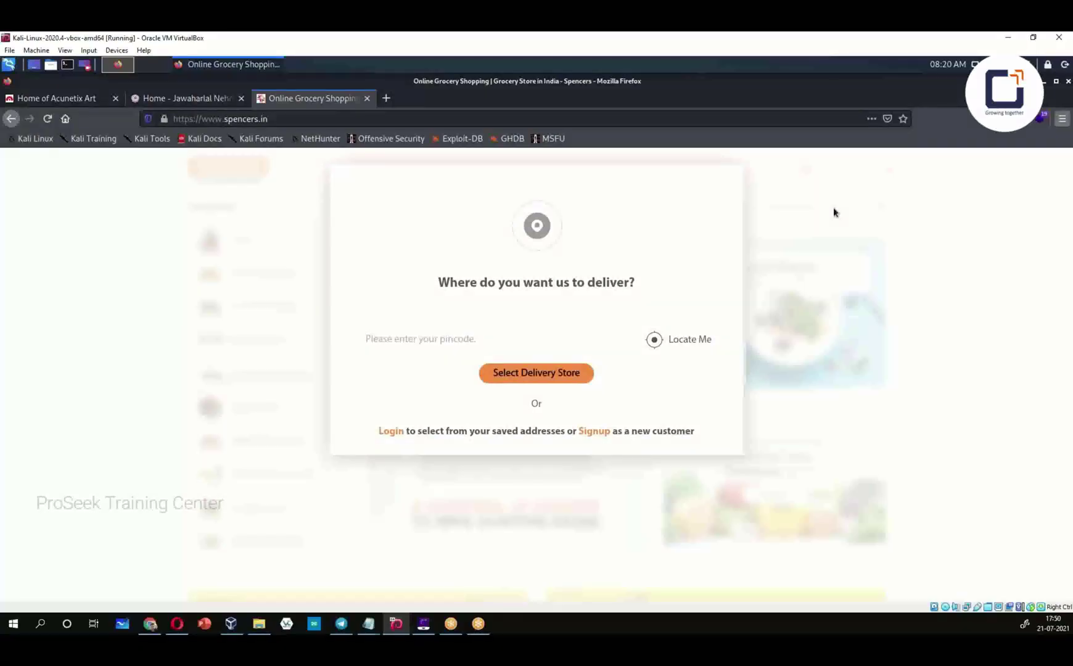
Step: Examine the full list of technologies Wappalyzer detects on spencers.in, then close the extension's report
left_click(1040, 117)
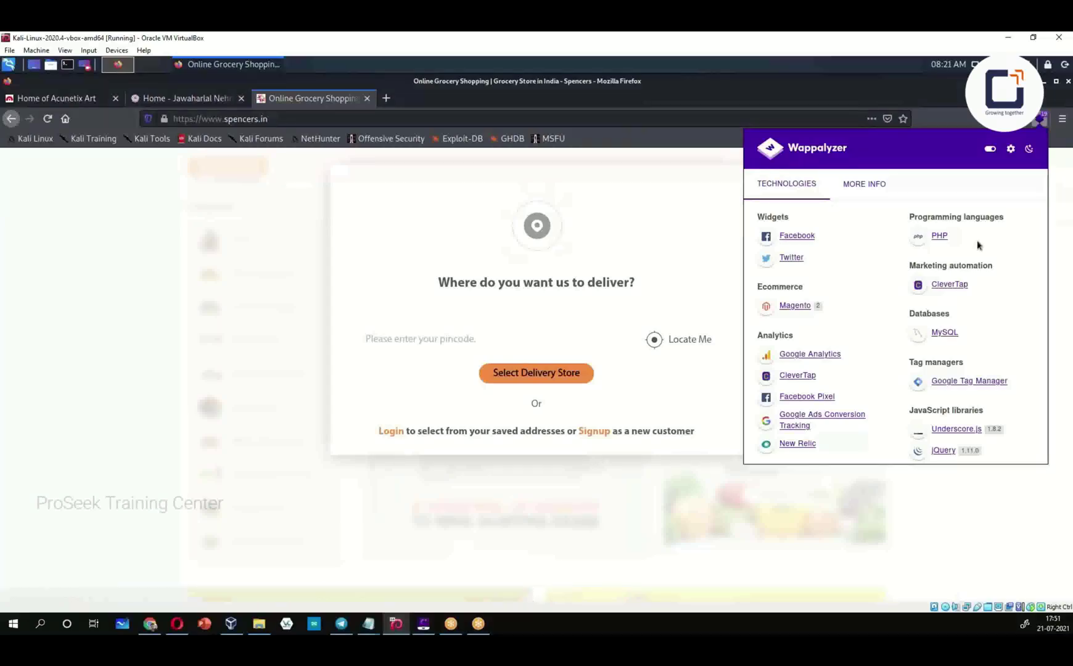
scroll(978, 245, "down", 2)
scroll(978, 245, "down", 4)
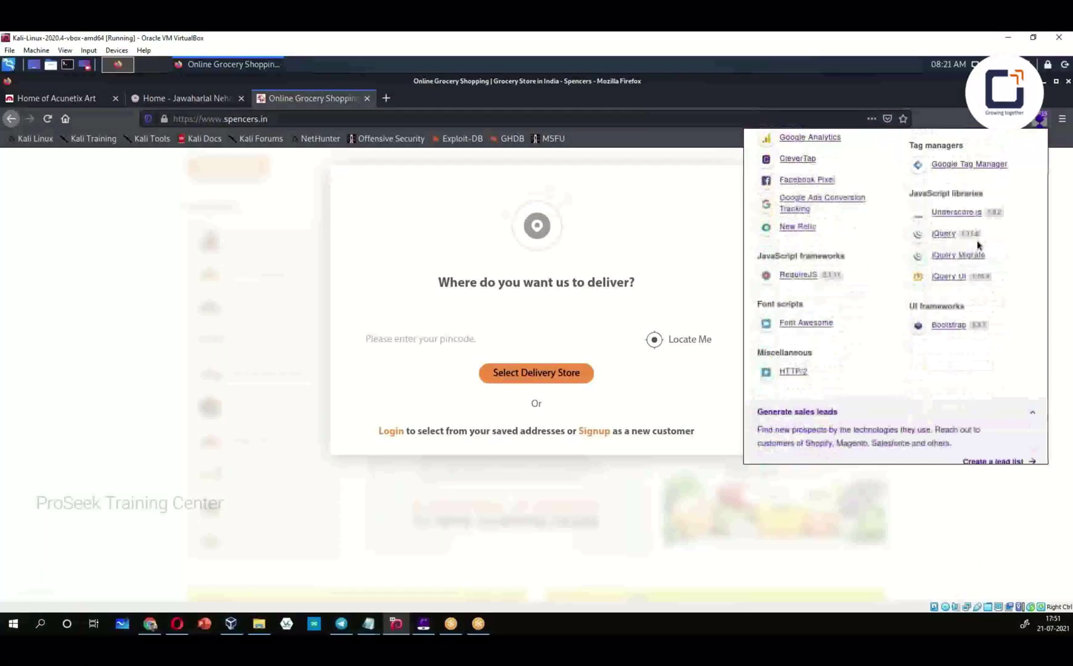
scroll(977, 244, "up", 6)
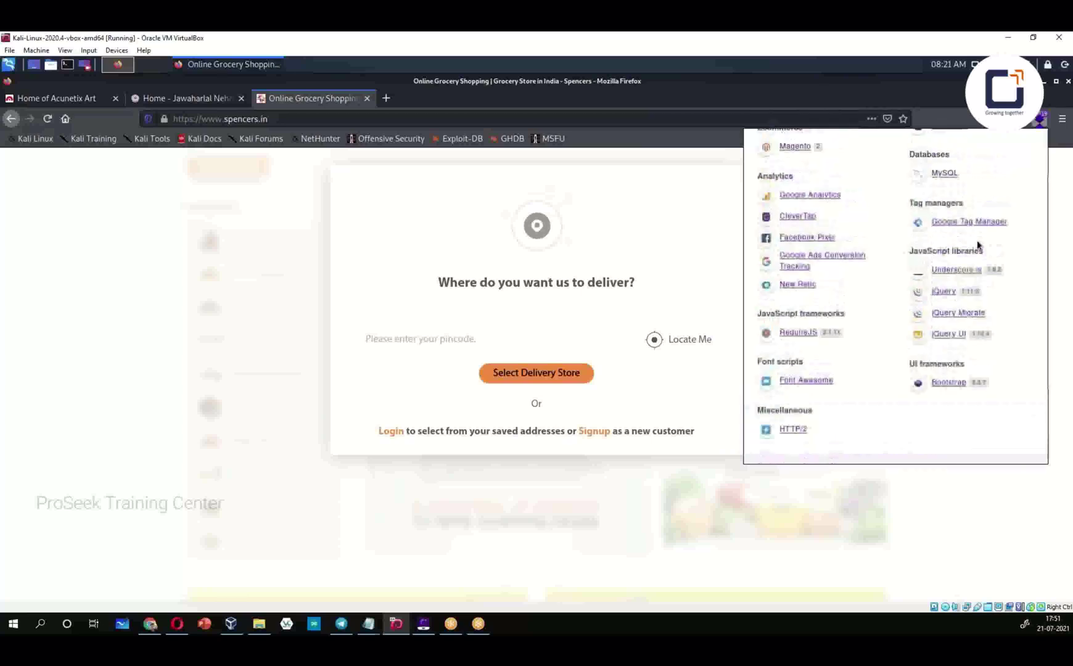
key("Escape")
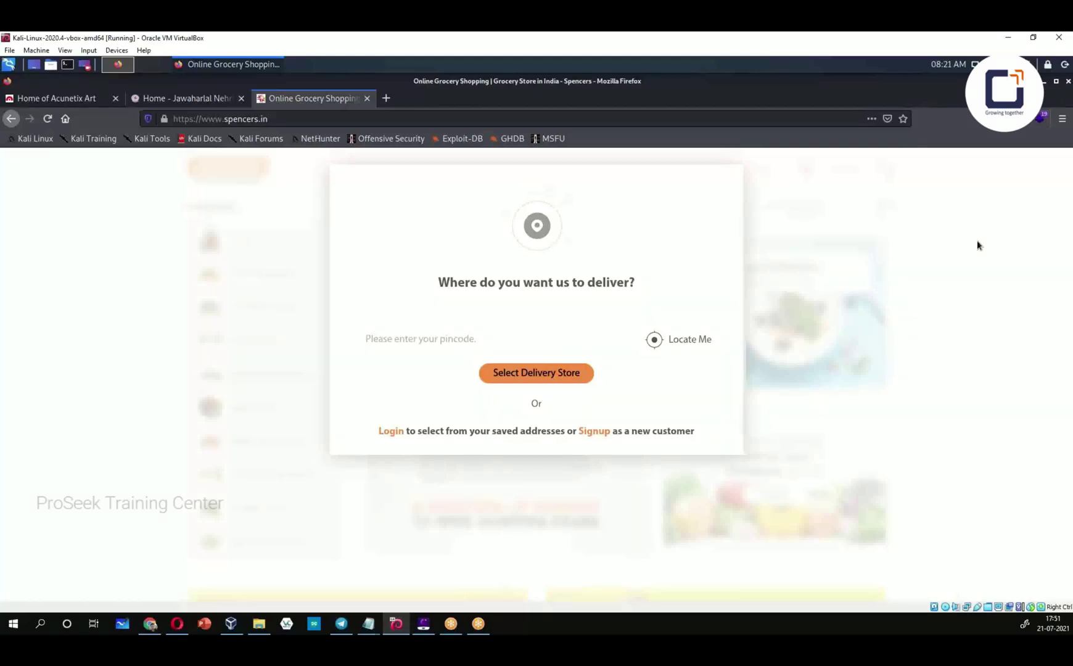
Step: Minimize Firefox, open a terminal in the Desktop folder and enlarge its text
left_click(1044, 80)
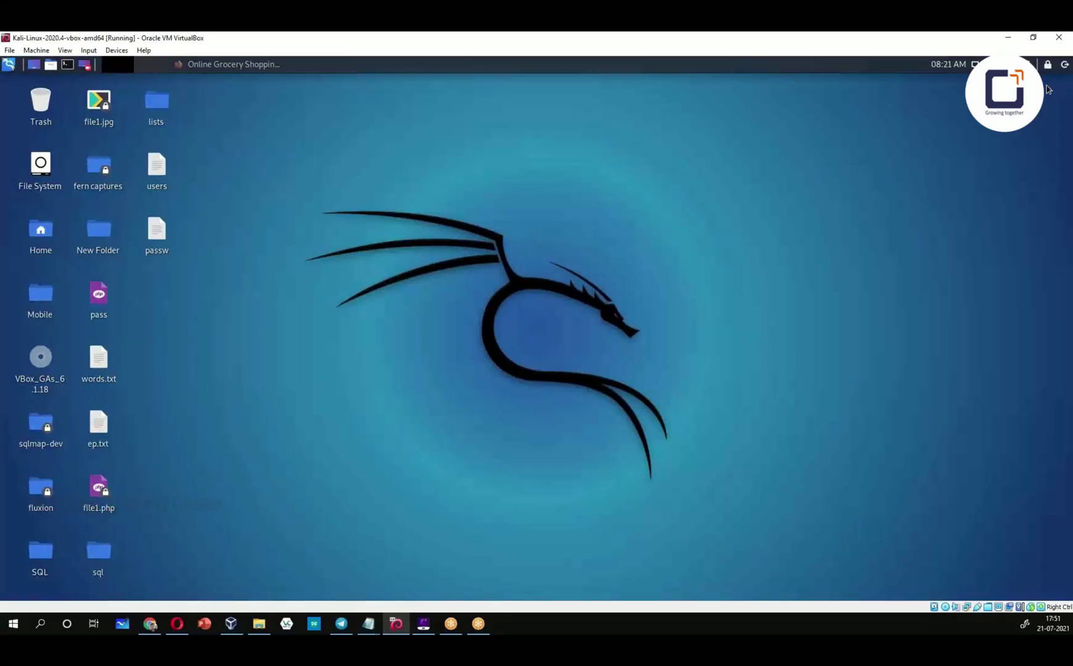
right_click(301, 211)
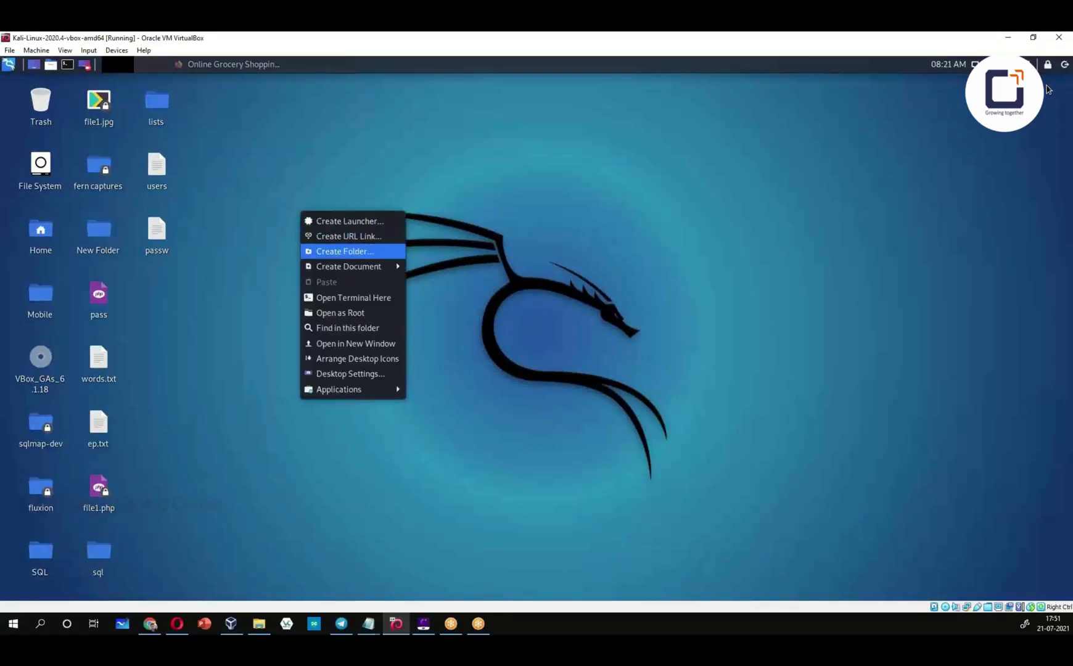
left_click(354, 297)
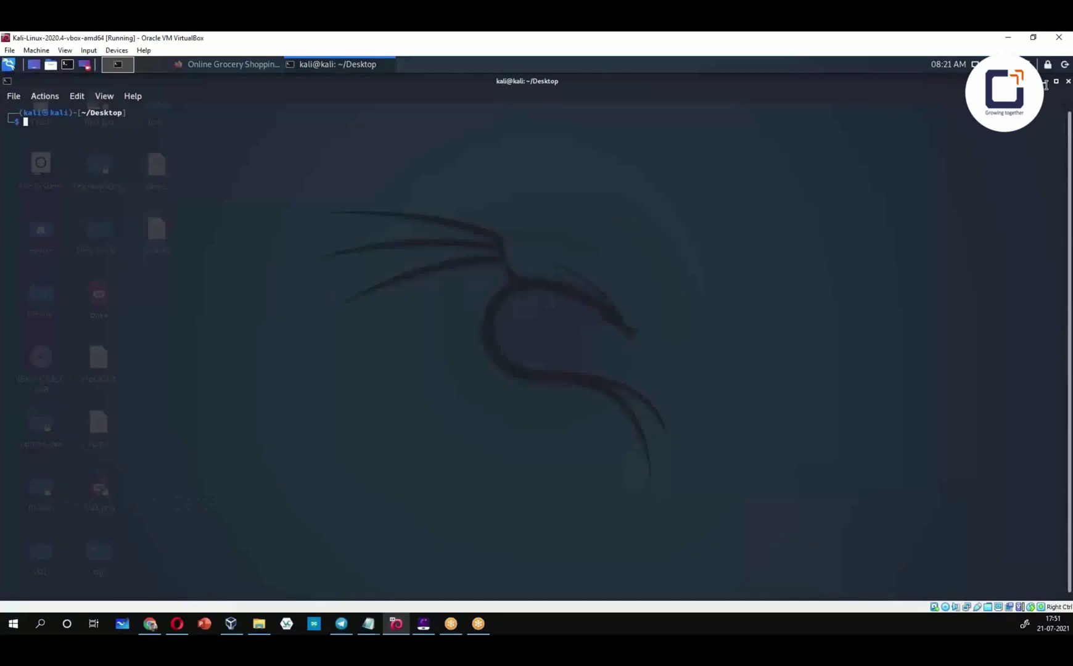
key("ctrl+plus")
key("ctrl+plus")
key("ctrl+plus")
key("ctrl+plus")
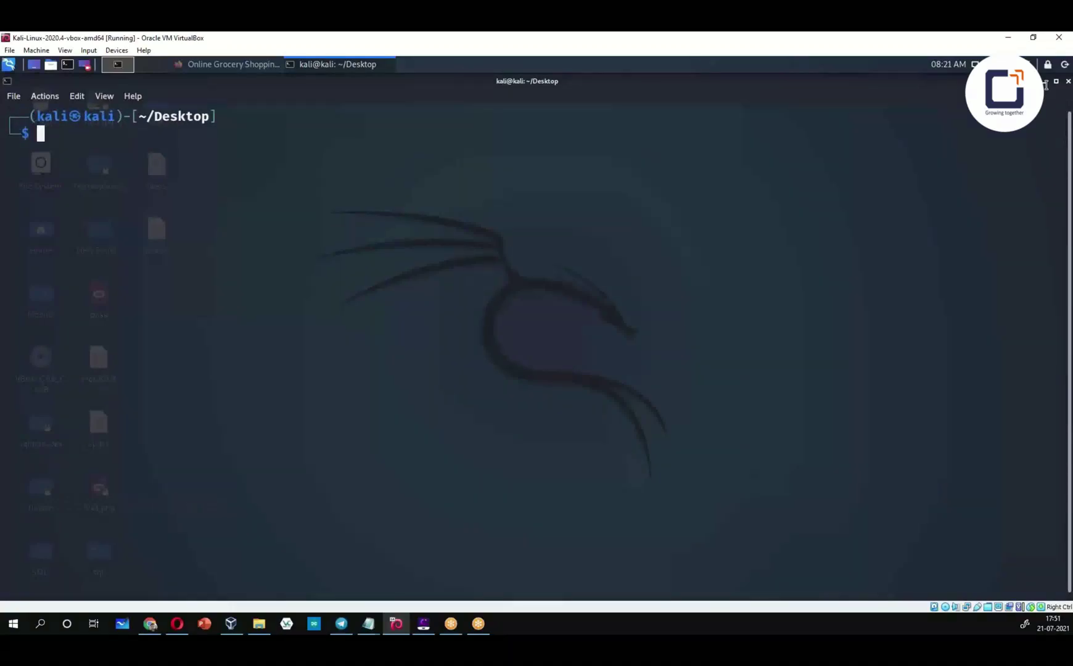
Step: Switch the terminal to a root shell with sudo su, entering the account password
type("sudo su")
key("Return")
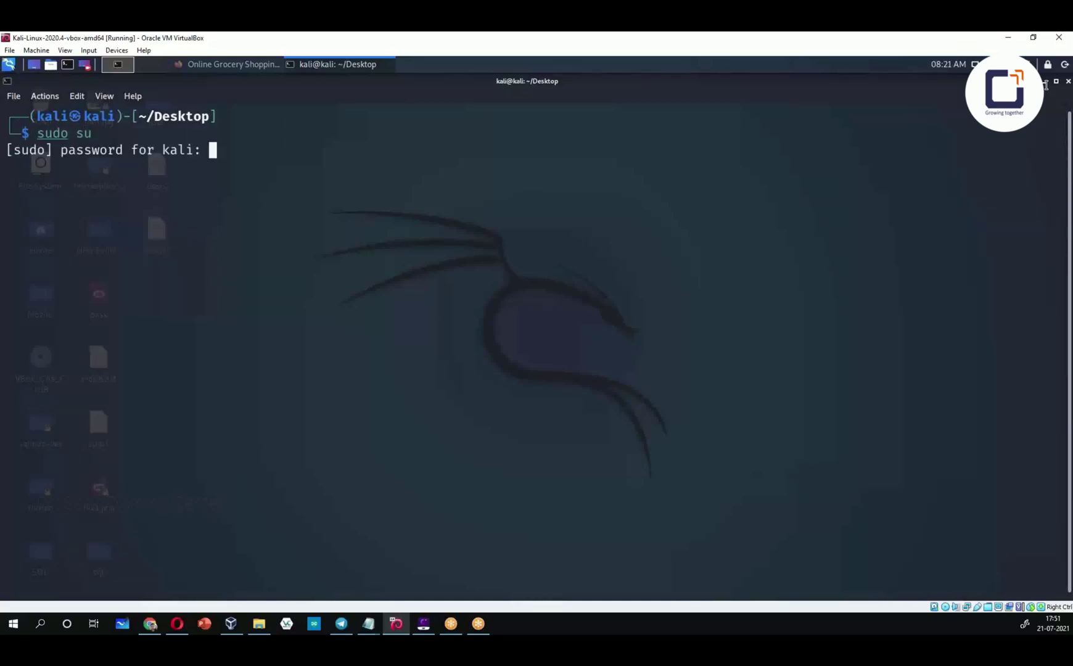
key("Return")
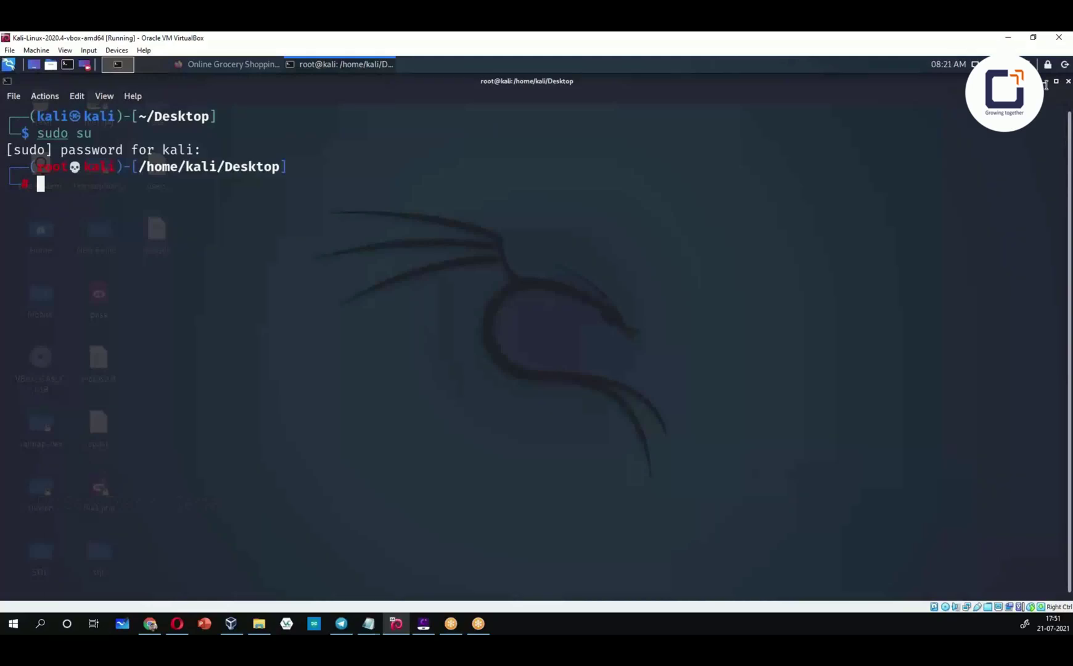
Step: Run whatweb against testphp.vulnweb.com and inspect the IP address in its output
type("whatweb")
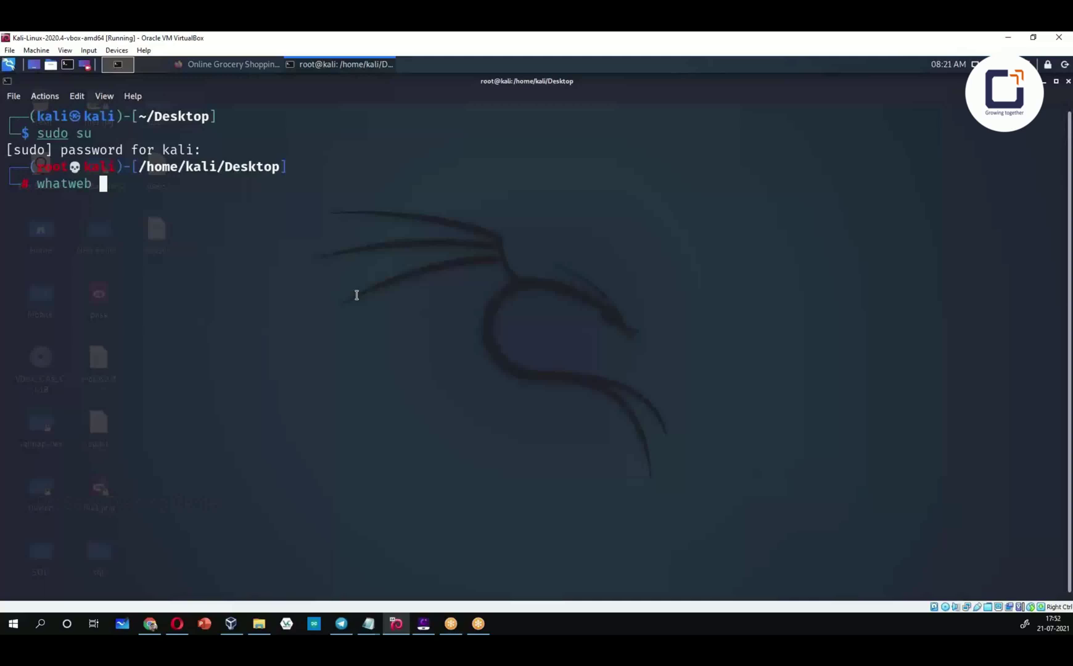
type("testphp")
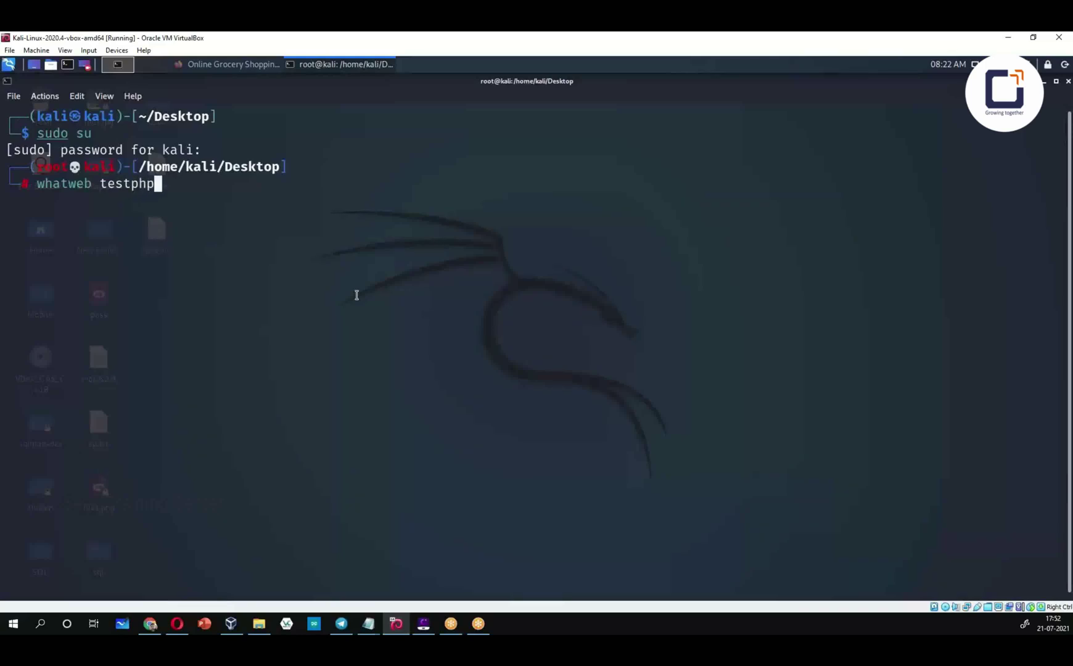
type(".vulnweb")
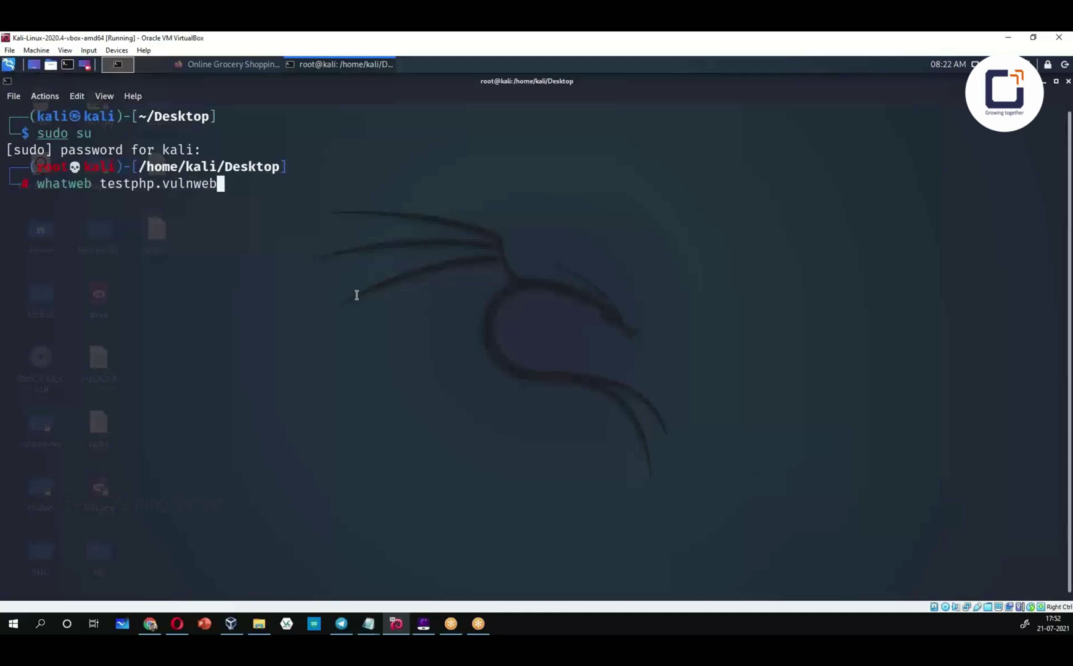
type(".com")
key("Return")
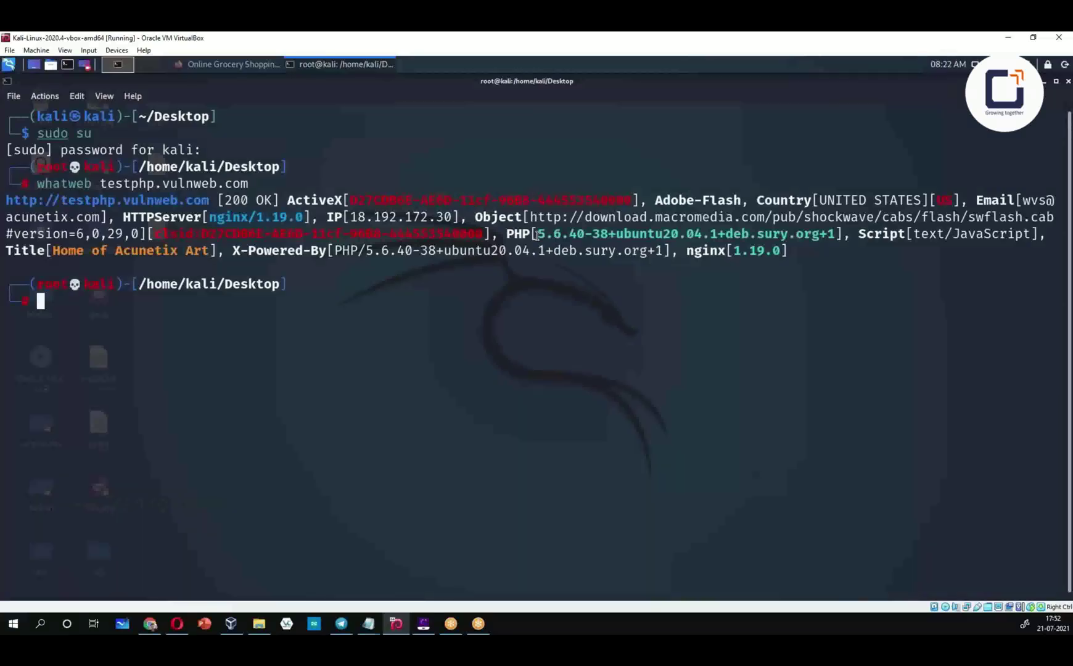
left_click_drag(350, 217, 452, 217)
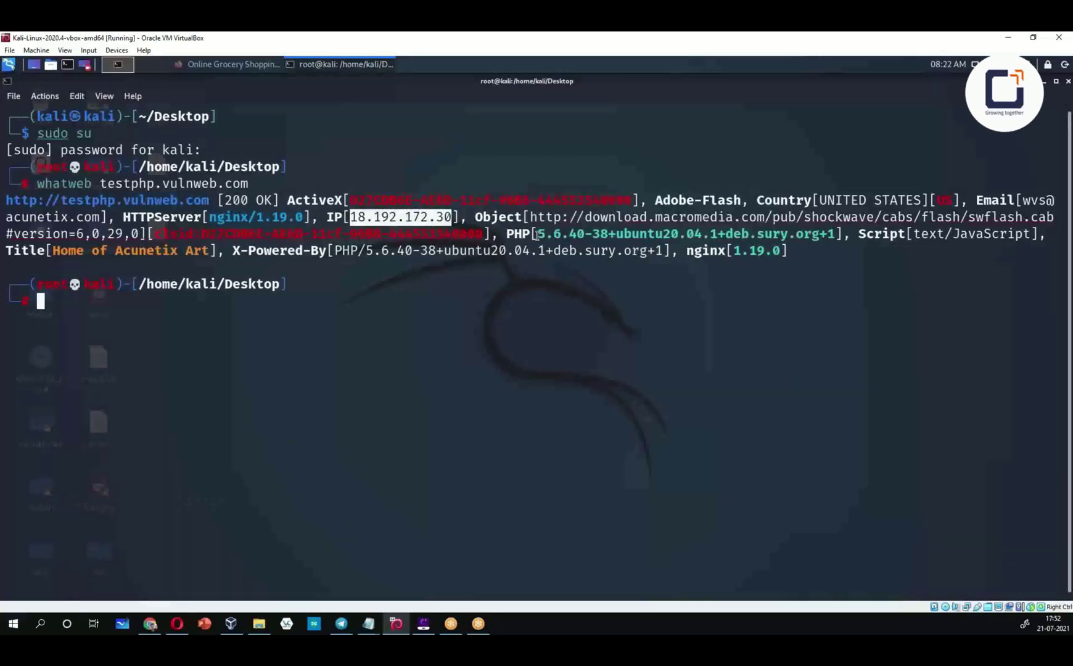
left_click(537, 235)
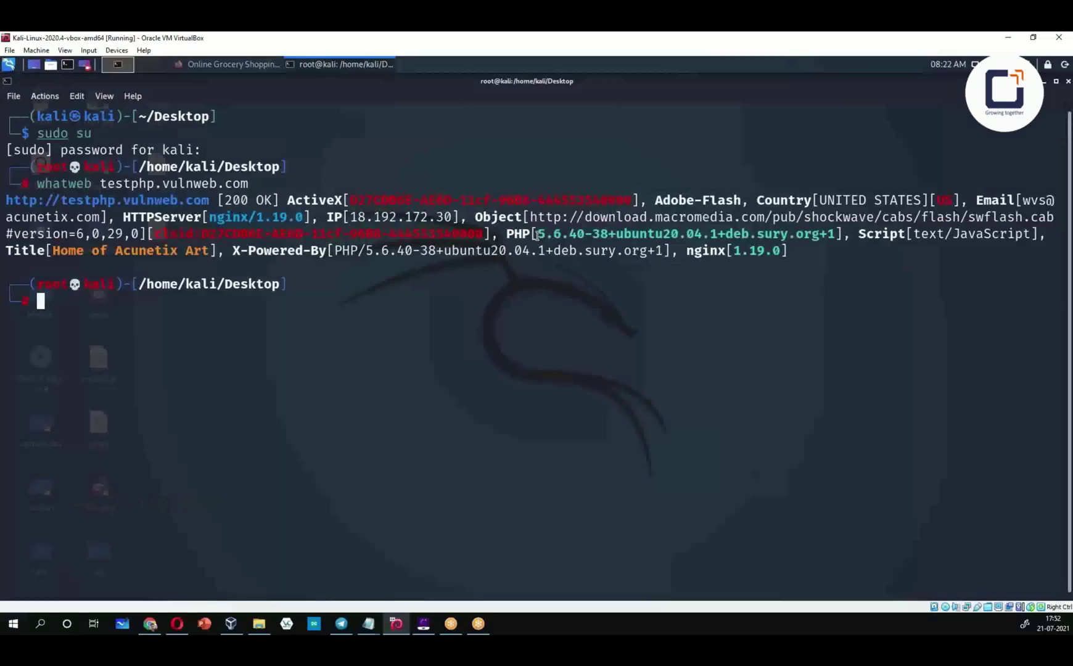
Step: Run whatweb against jntua.ac.in and close the terminal
key("Up")
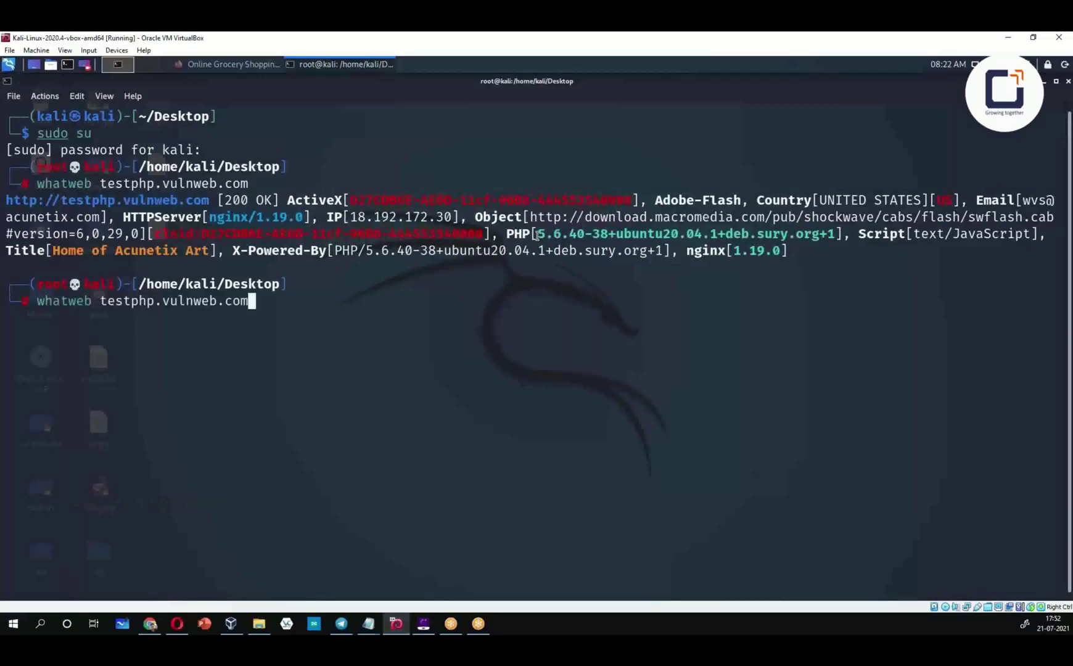
key("Left")
key("Left")
key("Left")
key("Left")
key("Left")
key("Left")
key("Left")
key("Left")
key("Left")
key("Left")
key("Left")
key("Left")
key("Left")
key("Left")
key("Left")
key("Left")
key("Left")
key("Left")
key("Left")
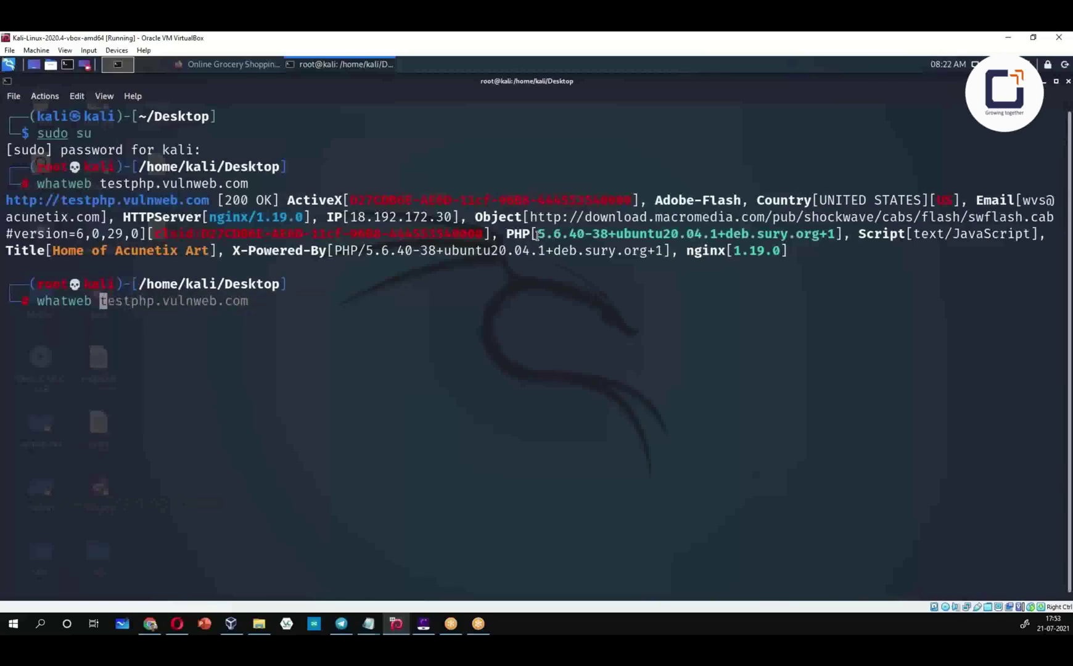
key("ctrl+k")
type("jntu")
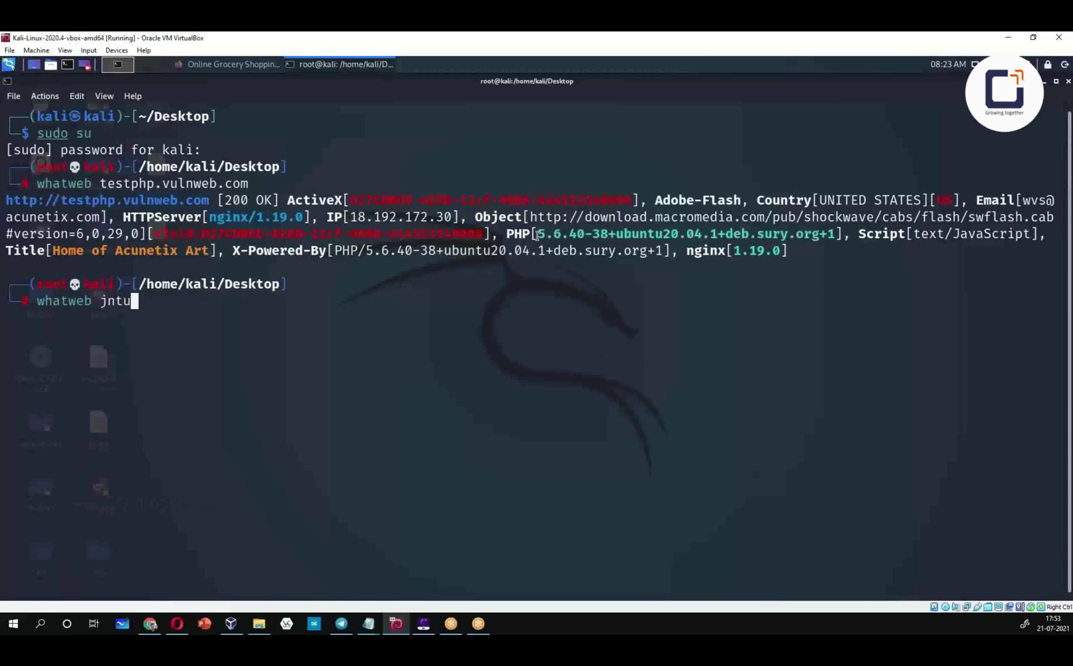
type("a.ac.in")
key("Return")
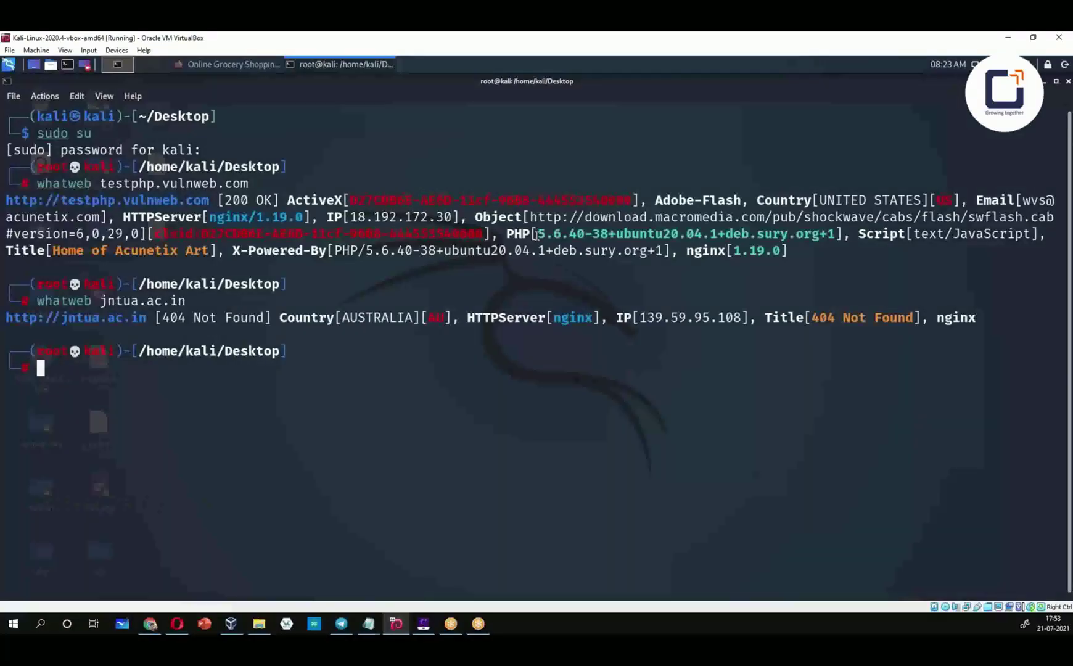
left_click(1068, 82)
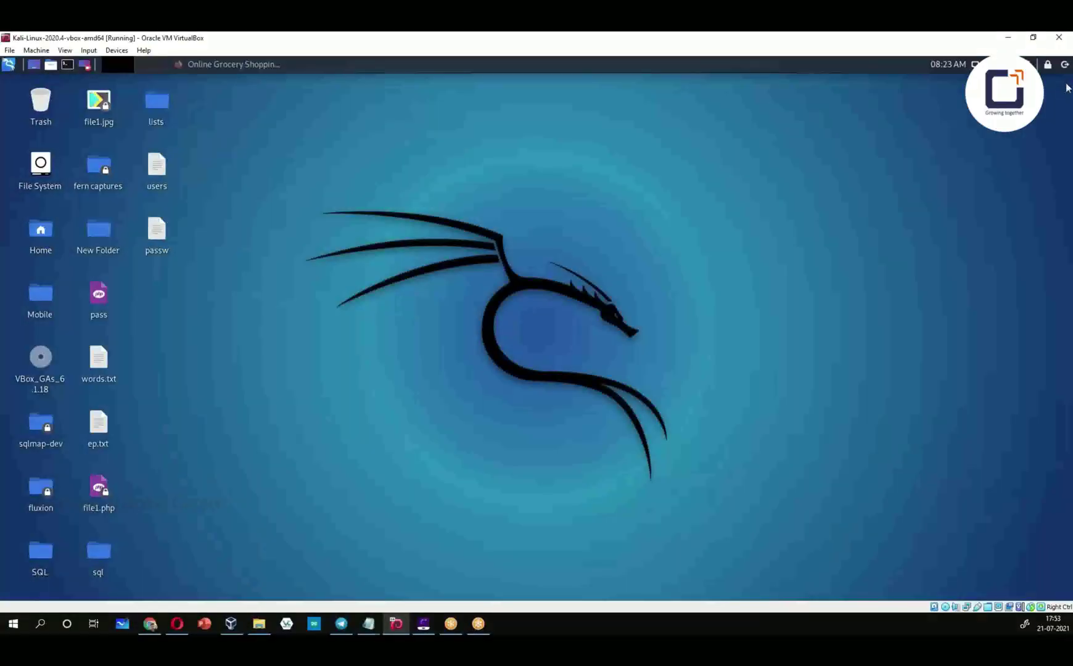
Step: Launch Burp Suite without updating it and start a temporary project with the default settings
key("super")
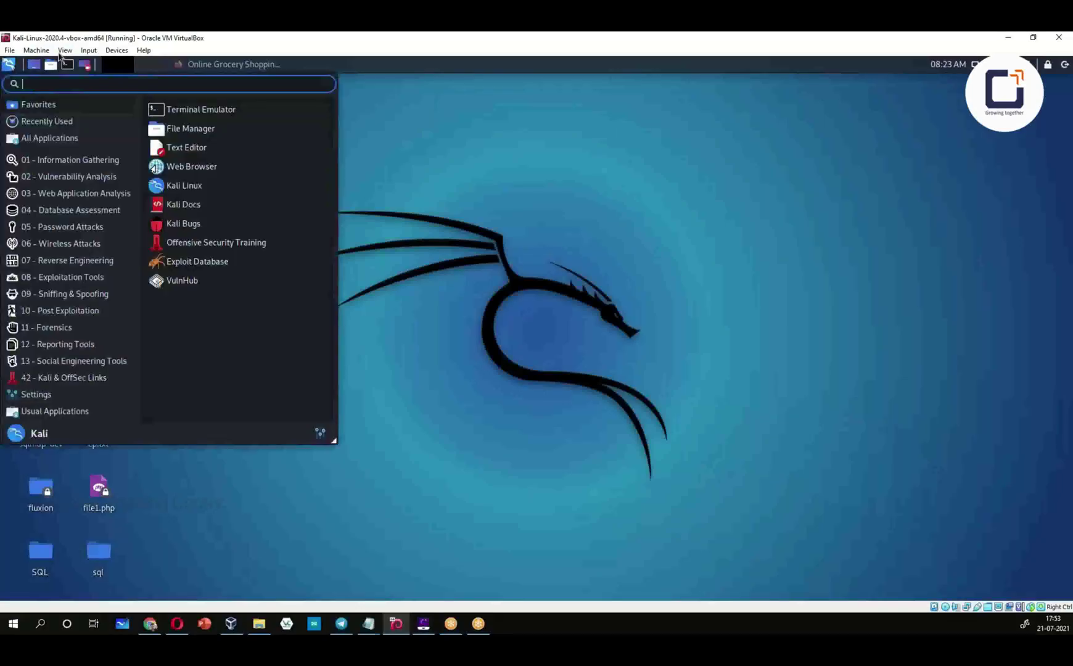
key("Down")
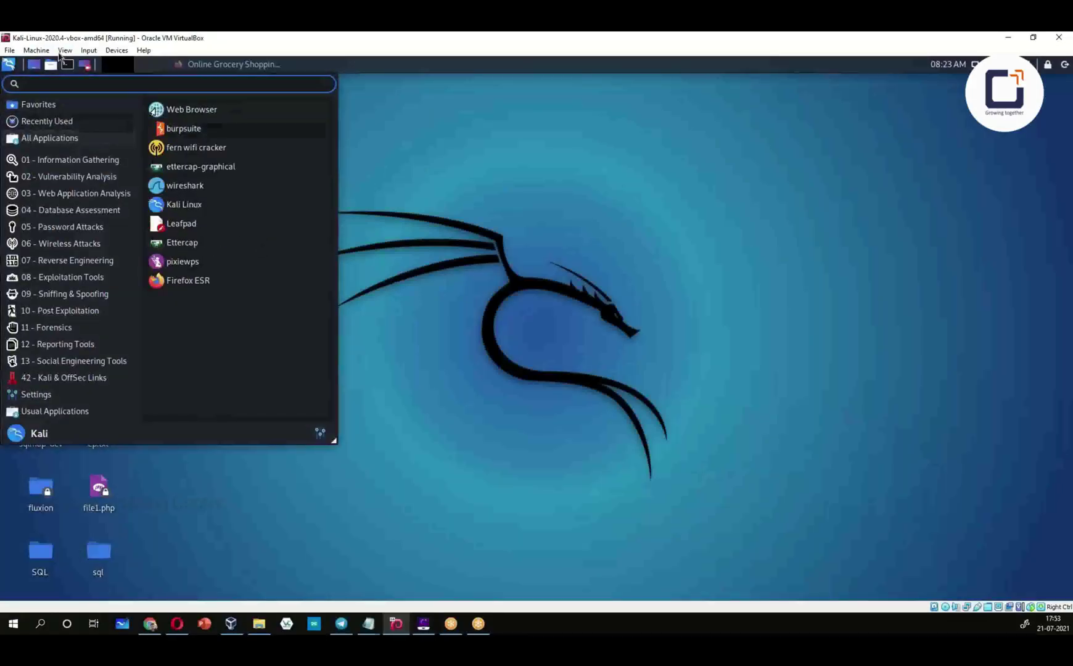
key("Return")
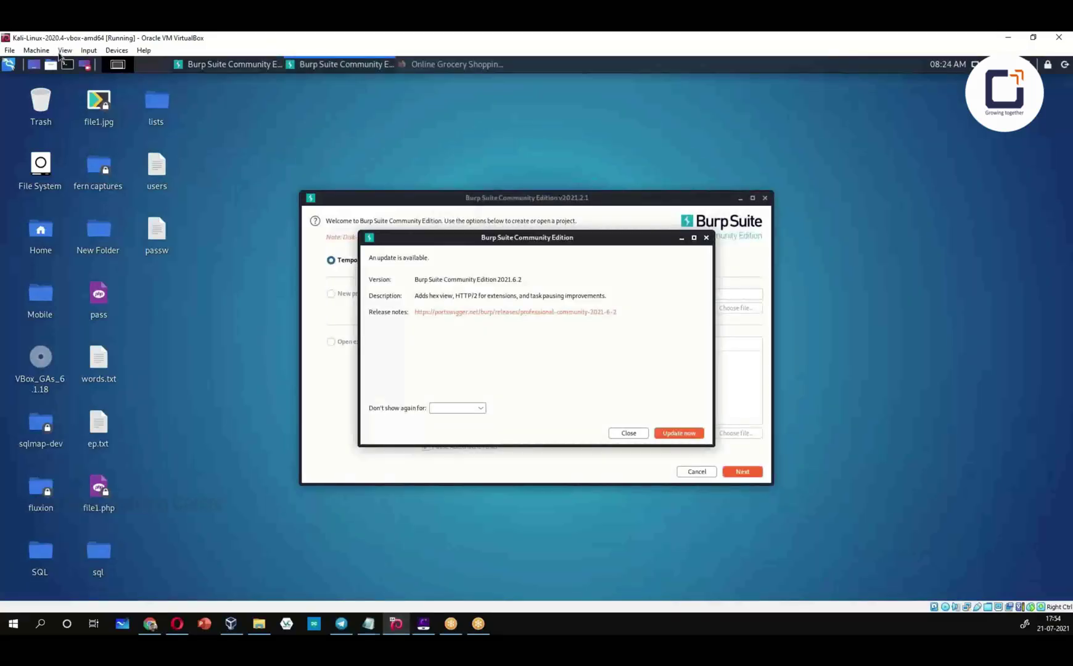
left_click(628, 433)
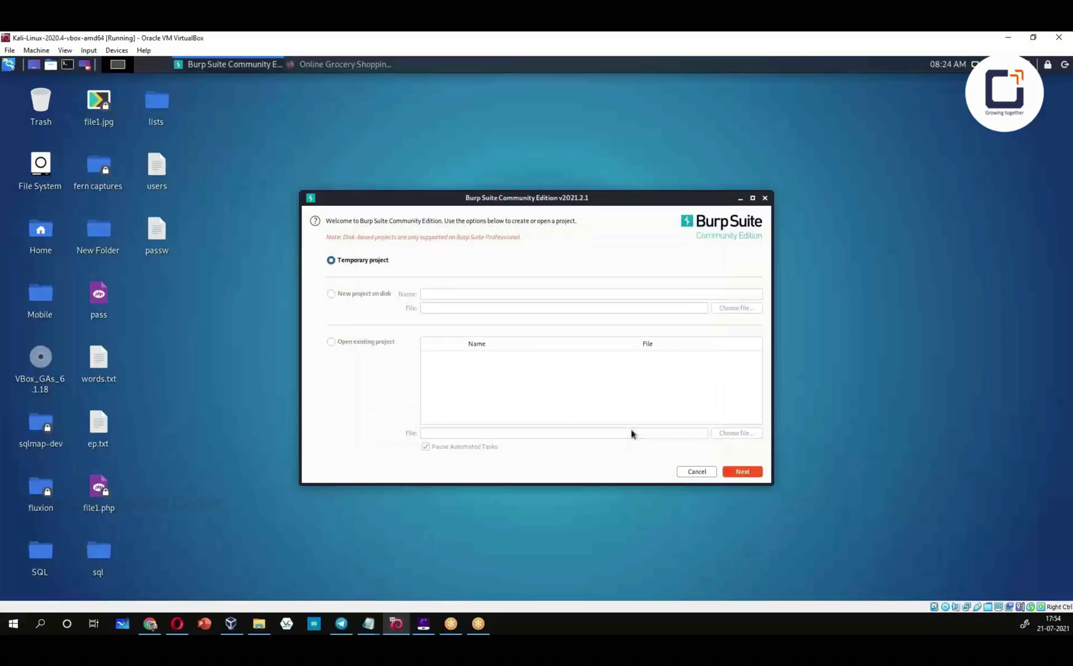
key("Return")
key("Return")
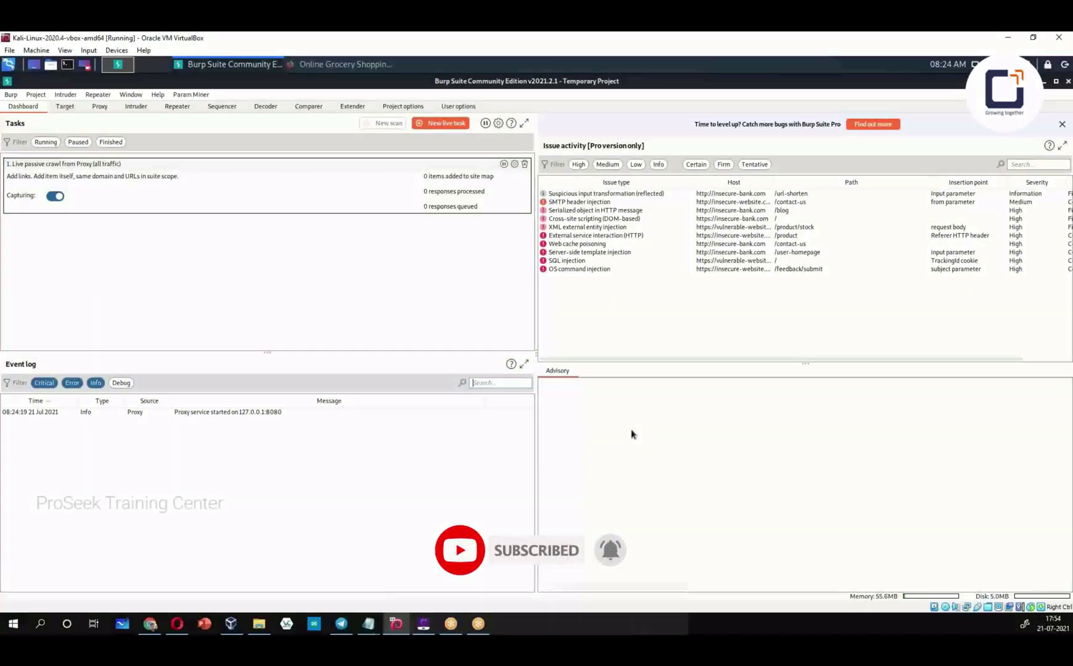
Step: Turn off request interception in Burp's Proxy
key("ctrl+shift+p")
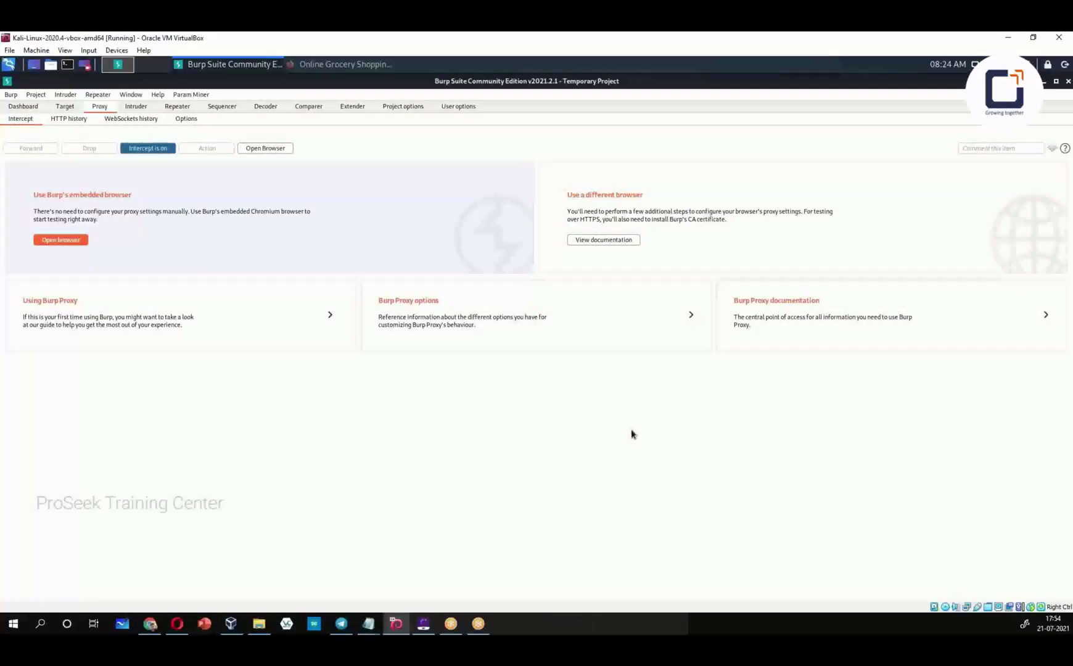
key("ctrl+t")
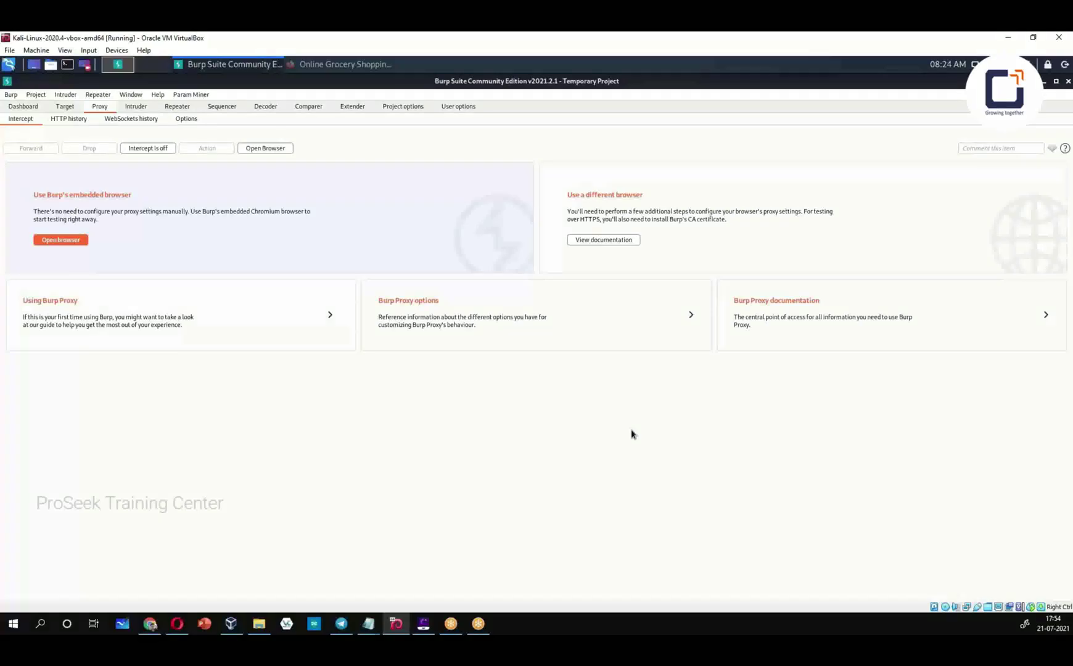
Step: Include the prefix testphp.vulnweb.com in the target scope and answer the proxy history logging prompt
key("ctrl+shift+t")
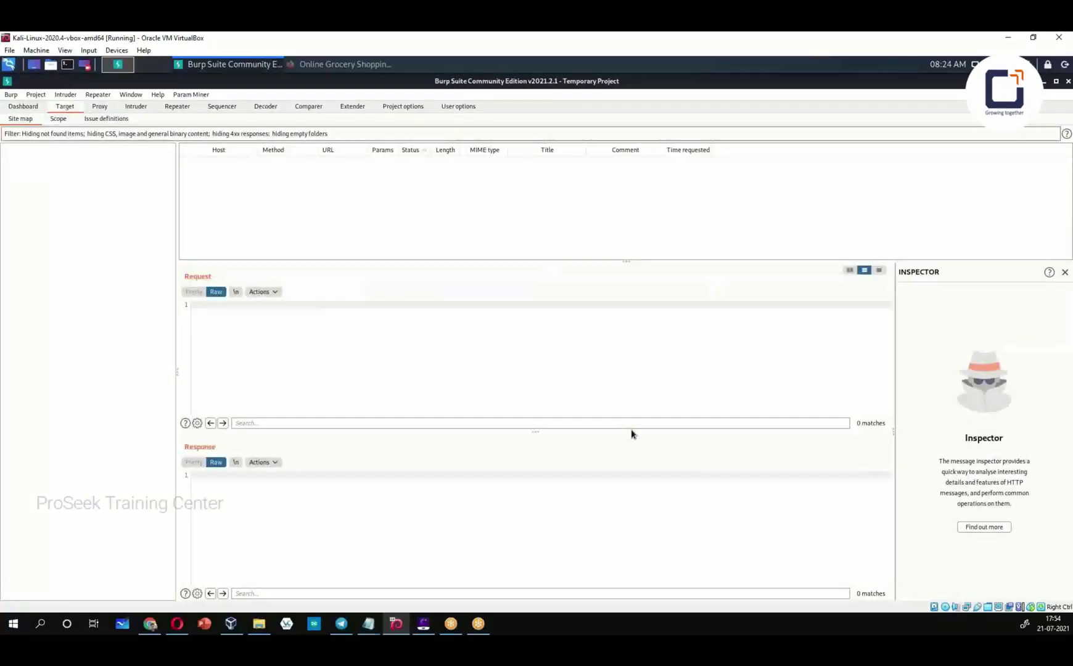
key("ctrl+equal")
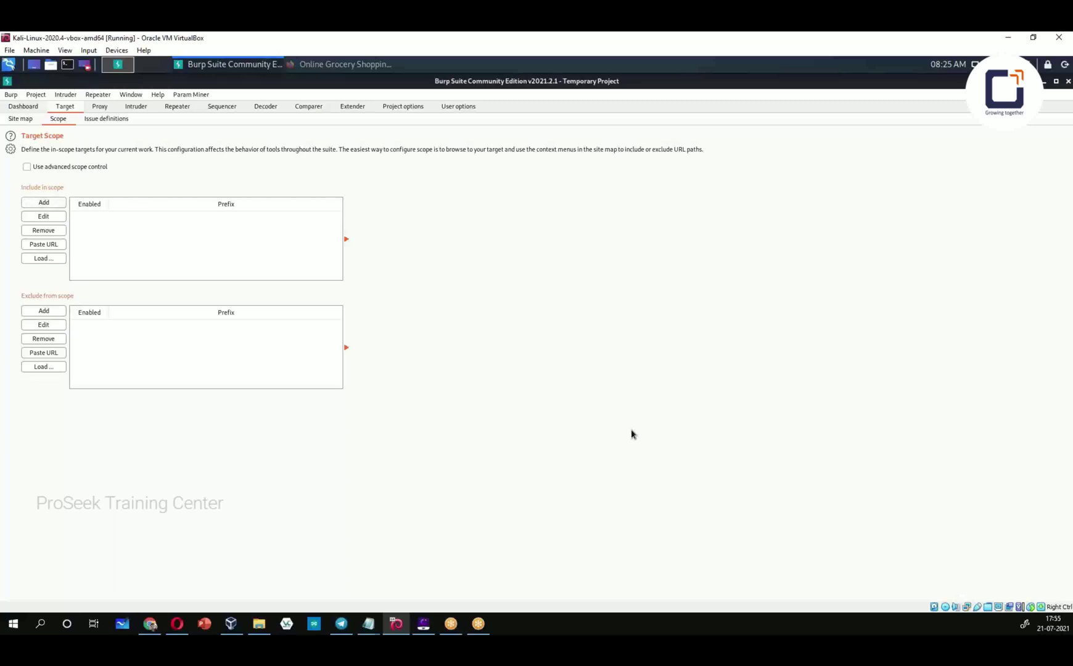
key("space")
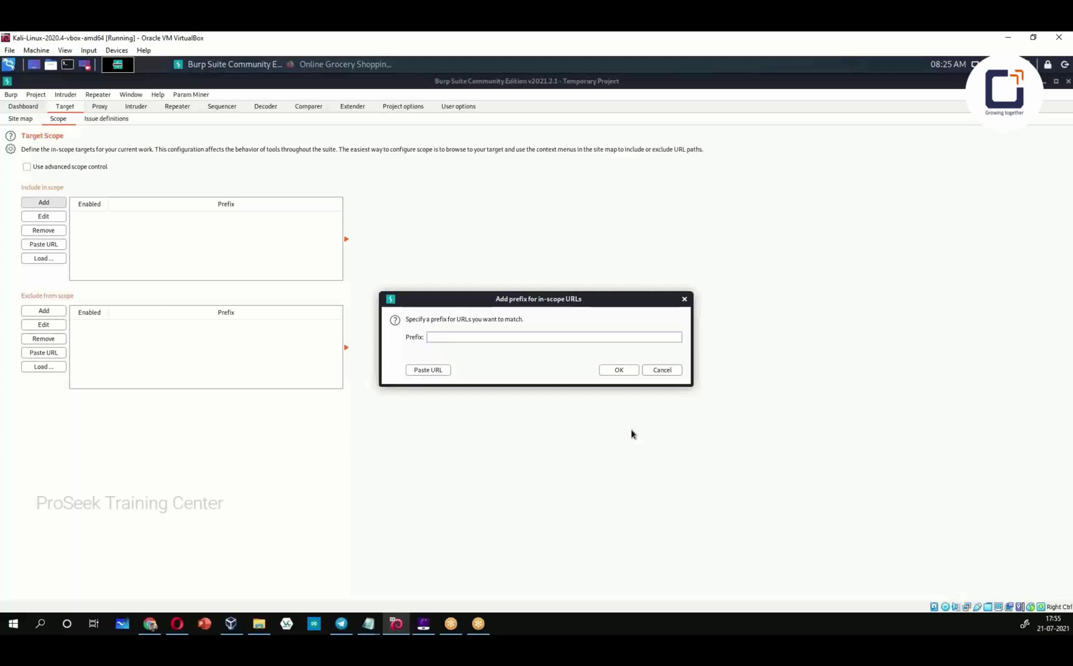
type("testphp.vulnweb.com")
key("Return")
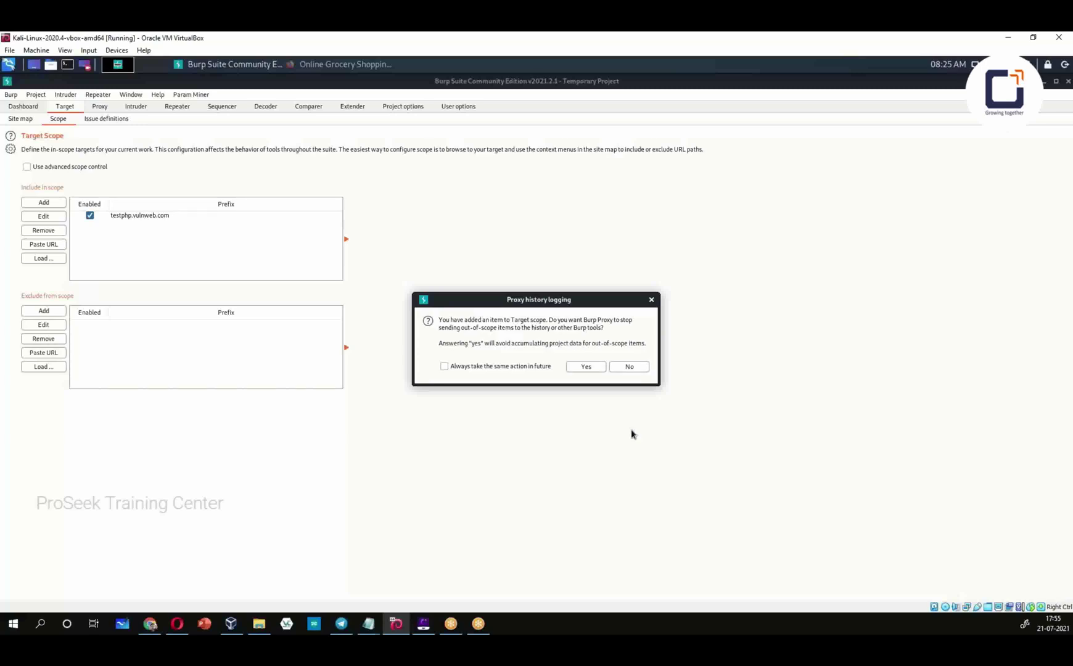
key("Tab")
key("space")
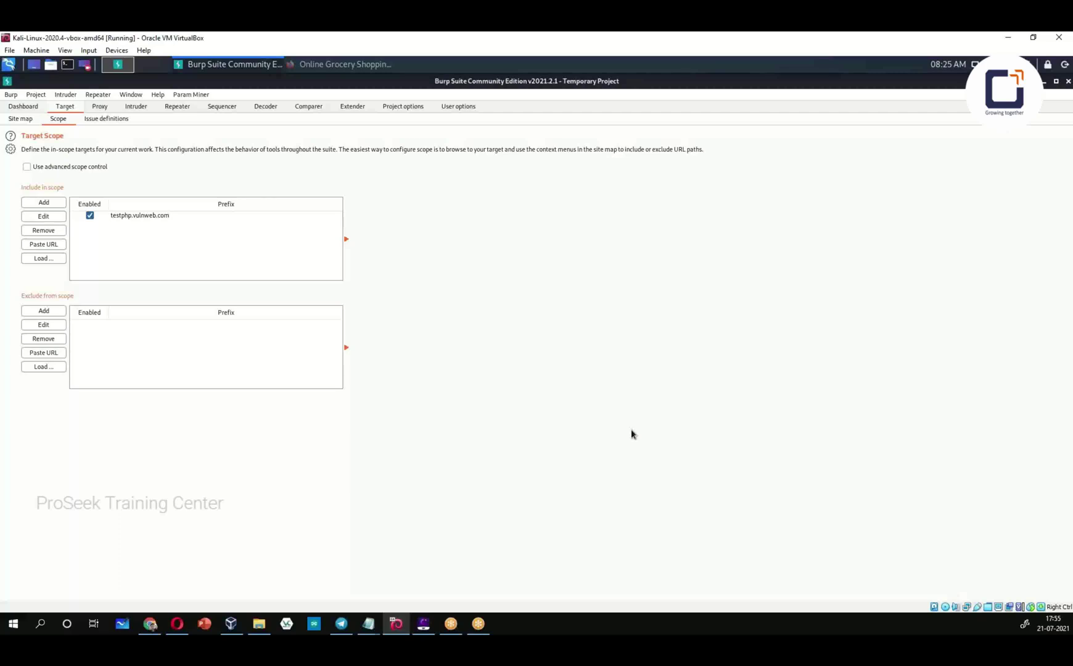
Step: Toggle request interception in Burp's Proxy and switch to the Firefox window showing spencers.in
left_click(100, 113)
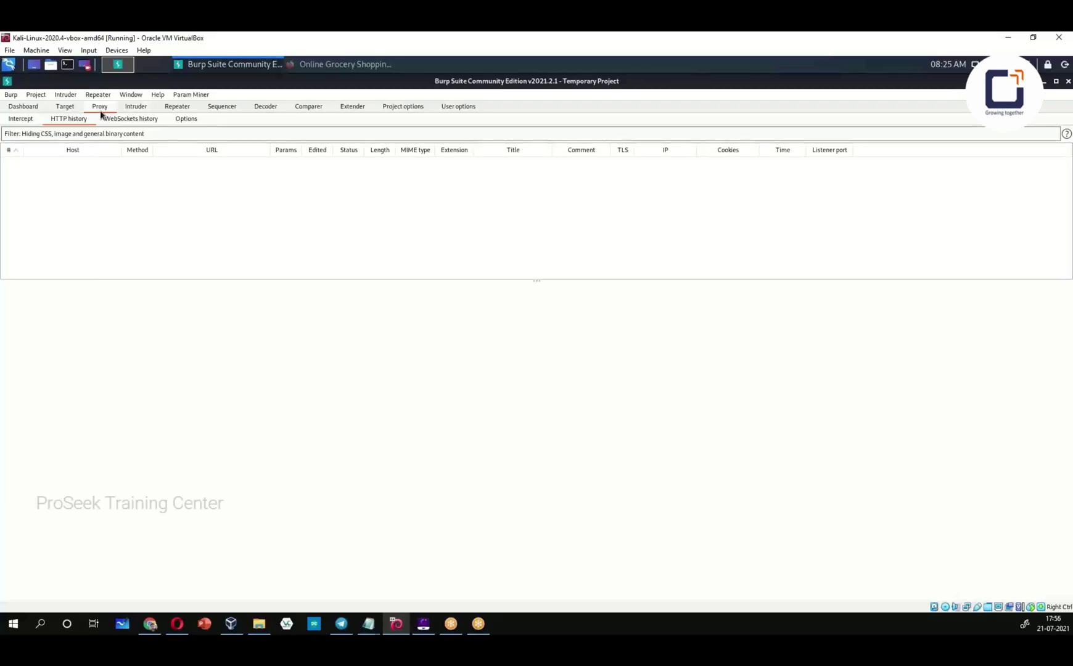
key("ctrl+shift+t")
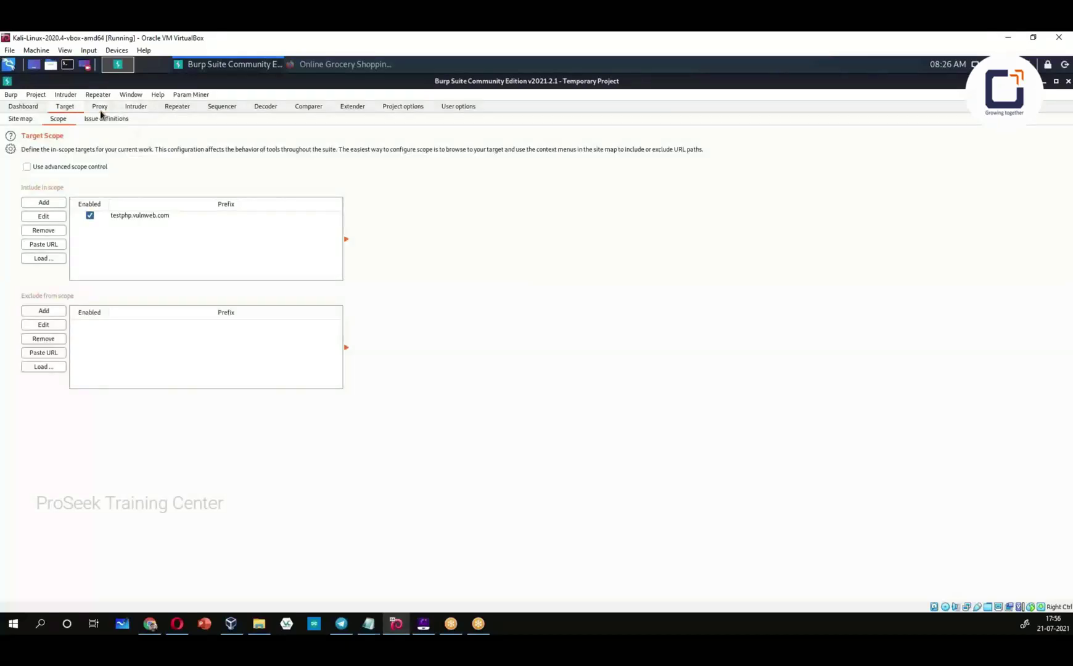
left_click(101, 113)
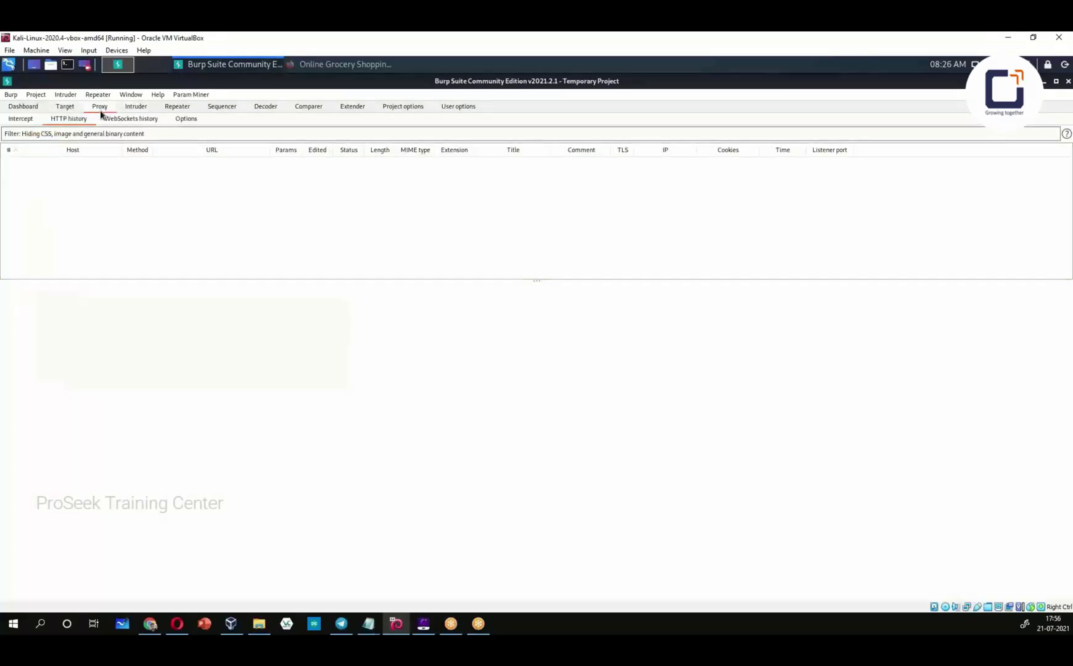
left_click(101, 113)
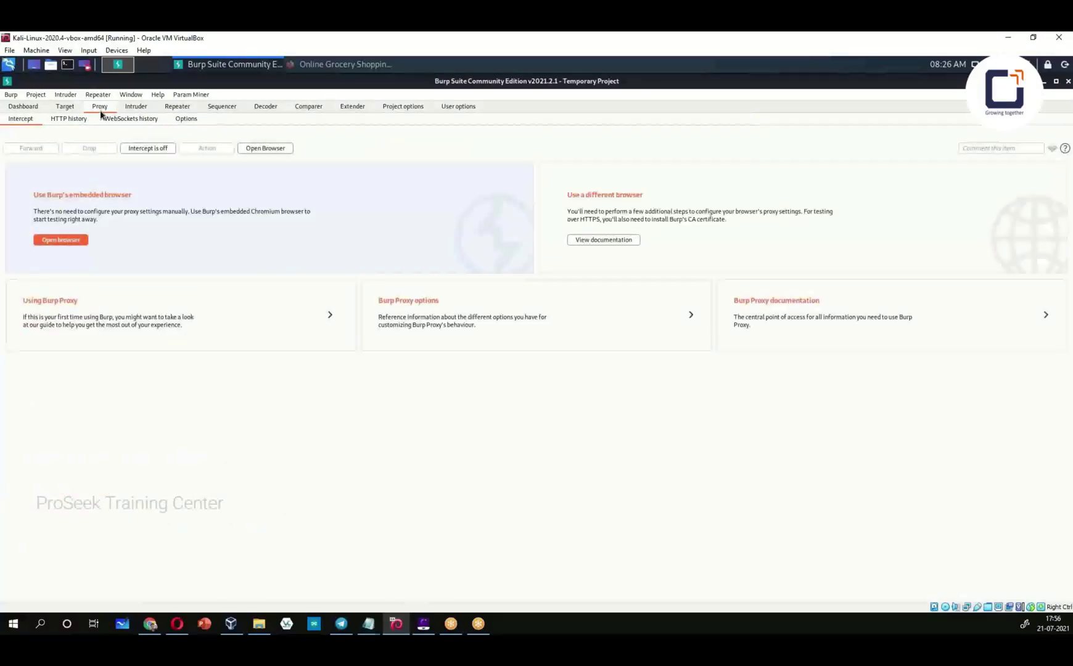
key("ctrl+t")
key("ctrl+alt+d")
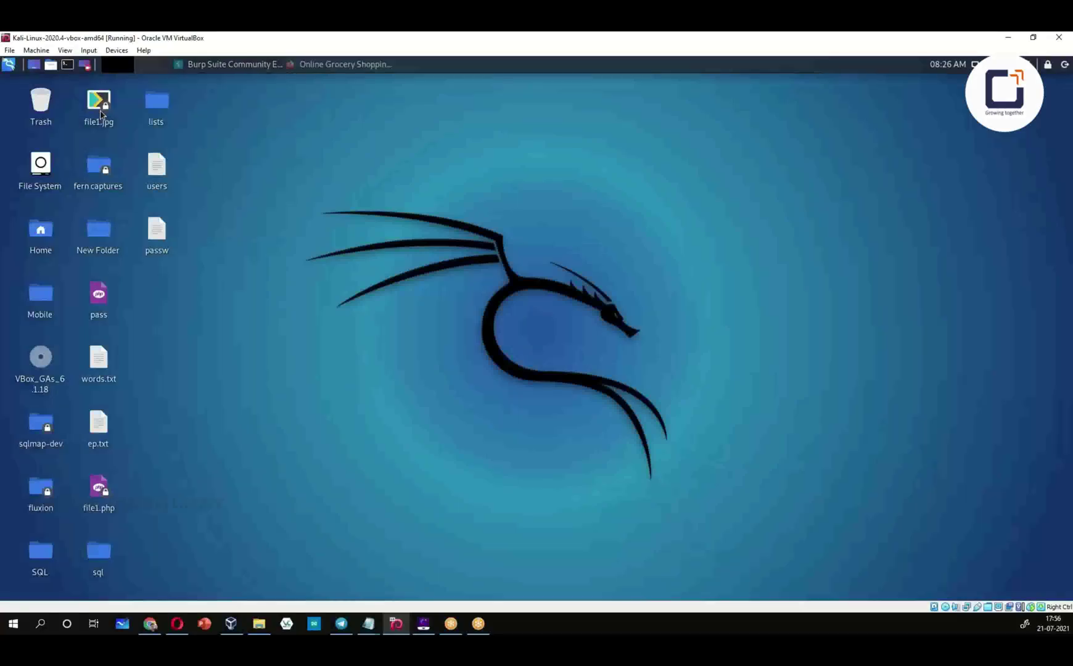
key("alt+Tab")
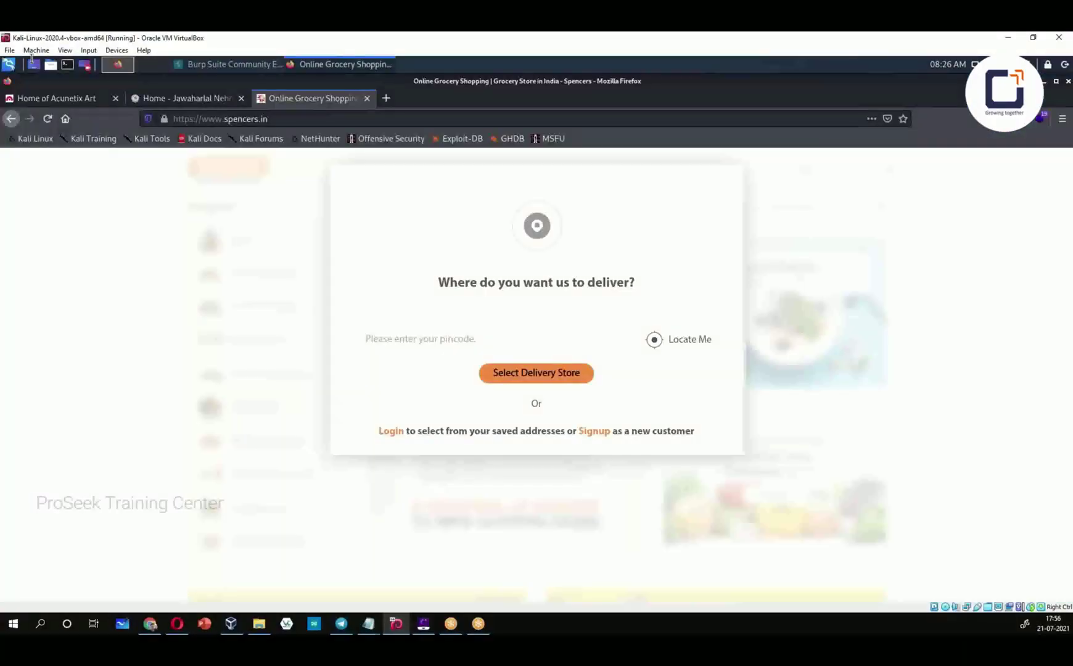
Step: Close the spencers.in and Jawaharlal Nehru Technological University tabs and load the index.php home page of testphp.vulnweb.com
left_click(367, 98)
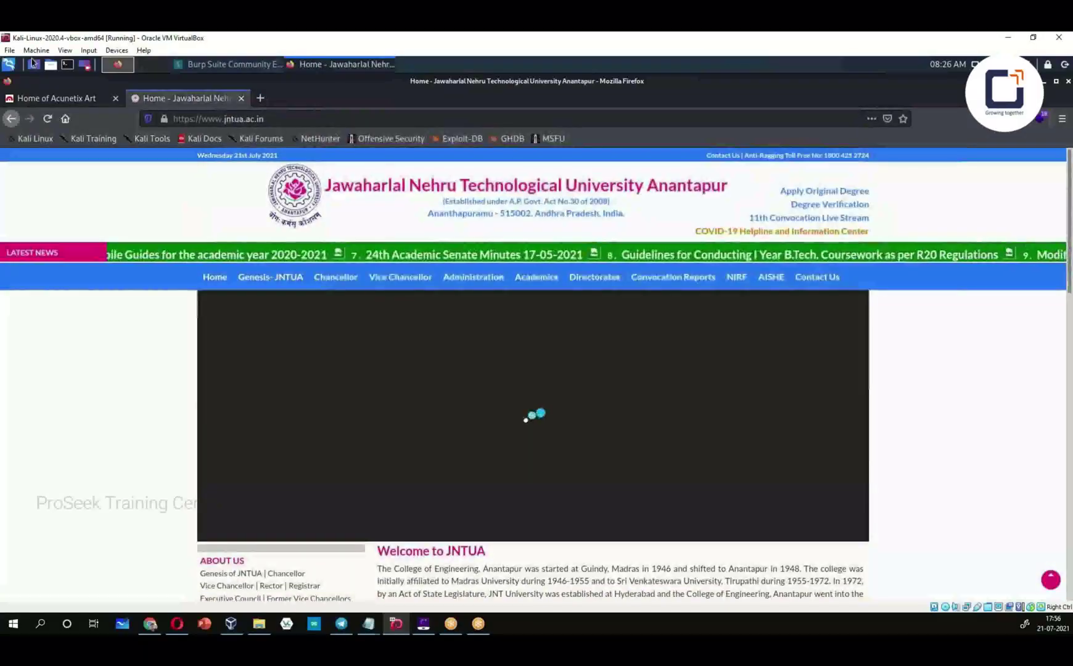
key("ctrl+w")
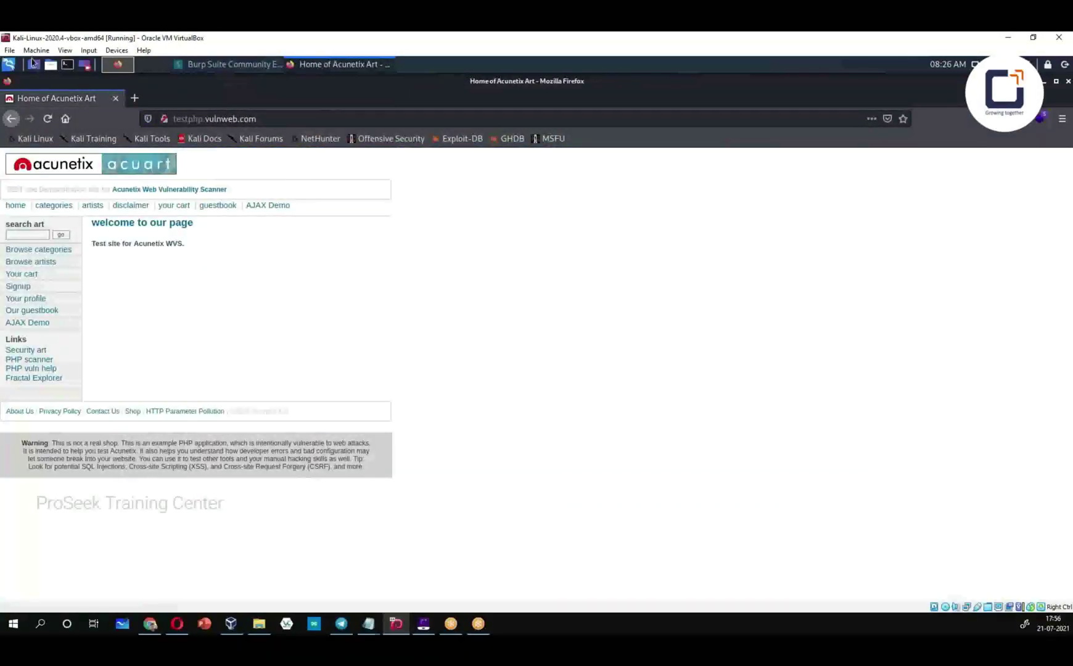
key("Return")
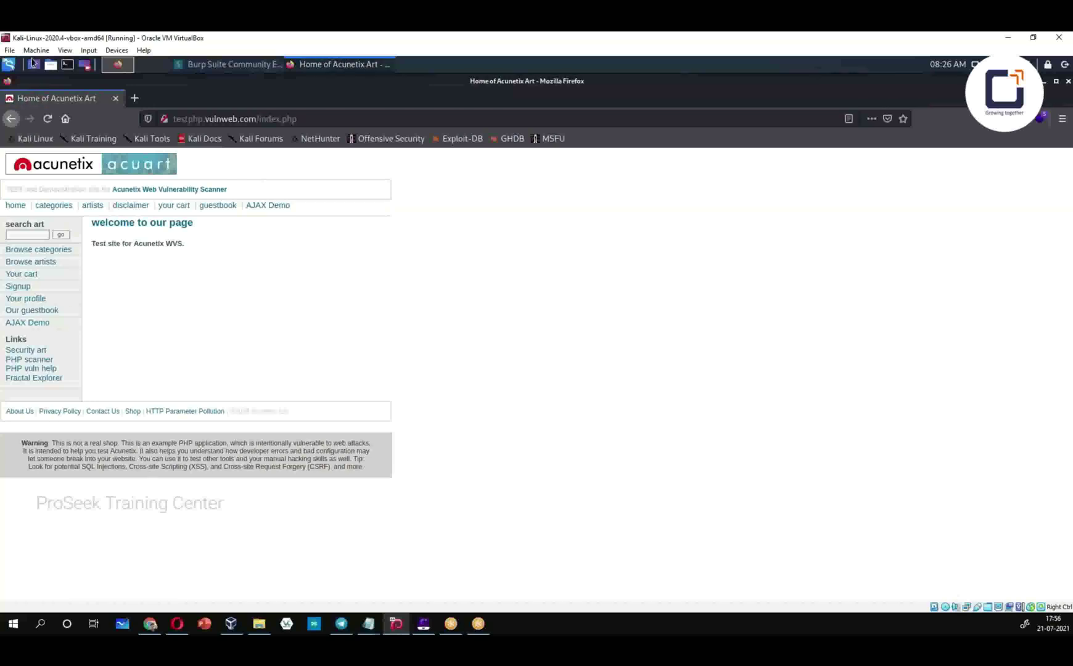
Step: Check the HTTP history in Burp Suite for captured traffic and return to Firefox
left_click(1062, 118)
key("Escape")
key("alt+Tab")
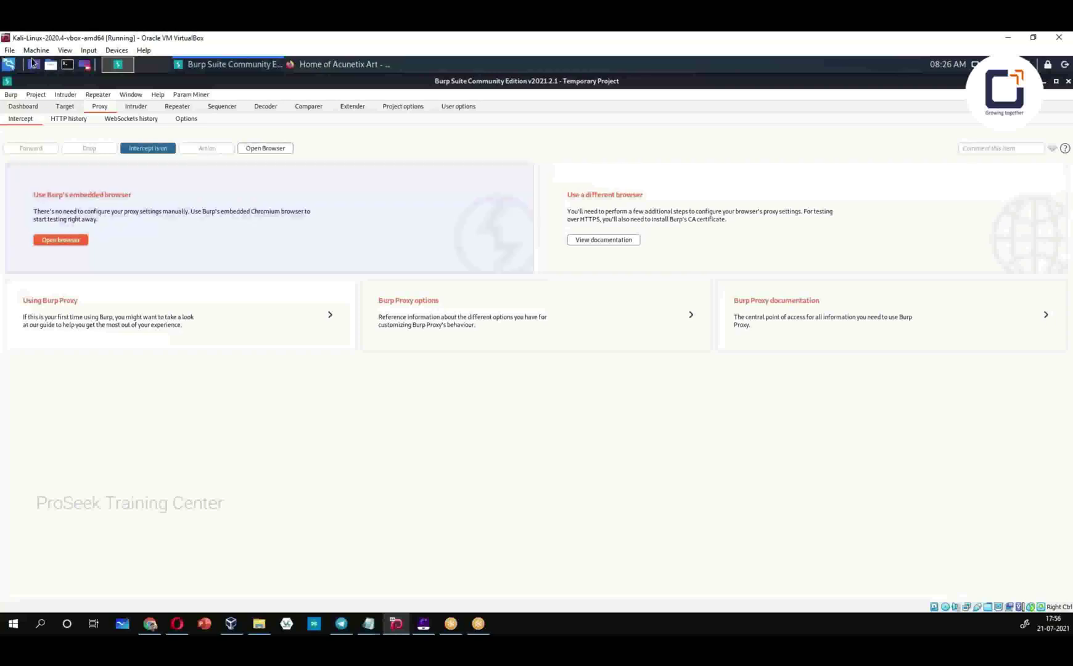
left_click(69, 118)
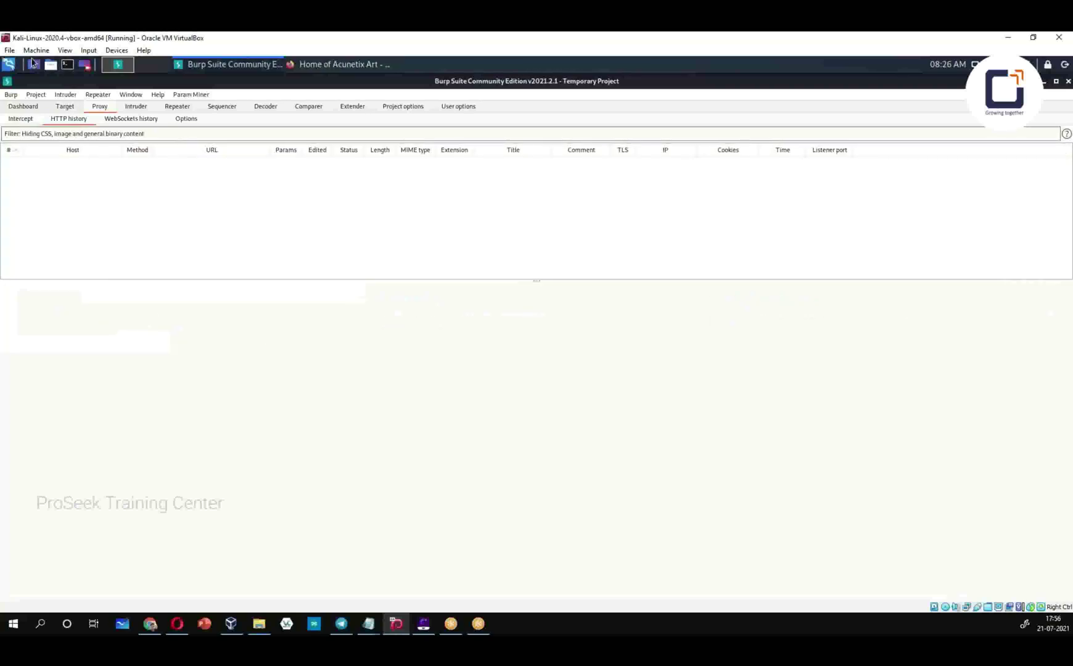
key("alt+Tab")
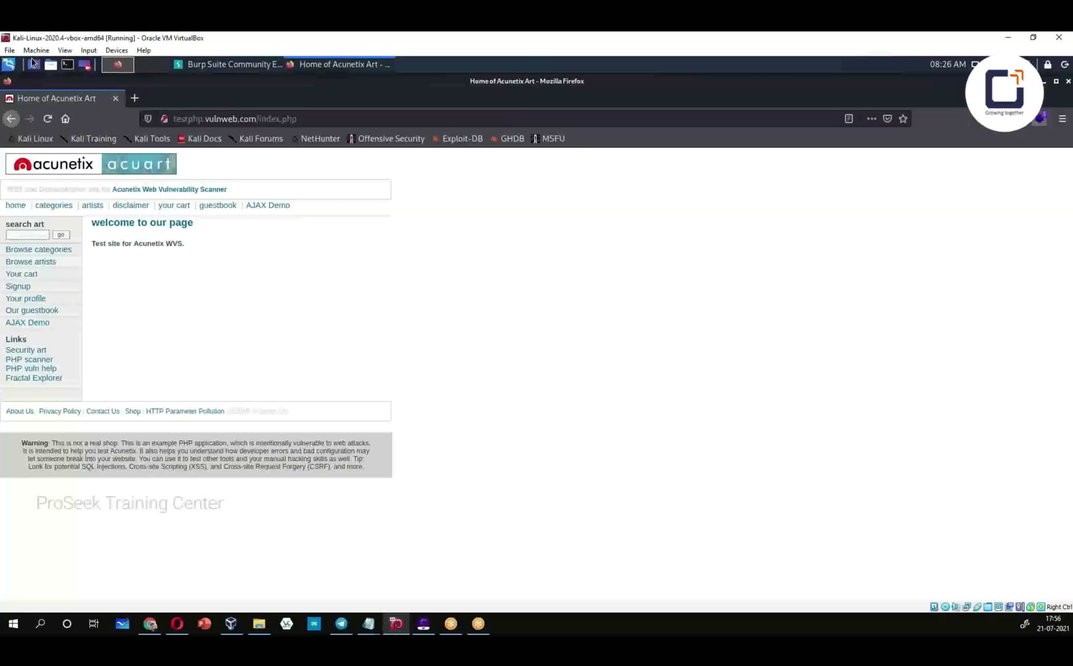
Step: Open Firefox's Preferences in a new tab and search them for "proxy"
key("ctrl+shift+p")
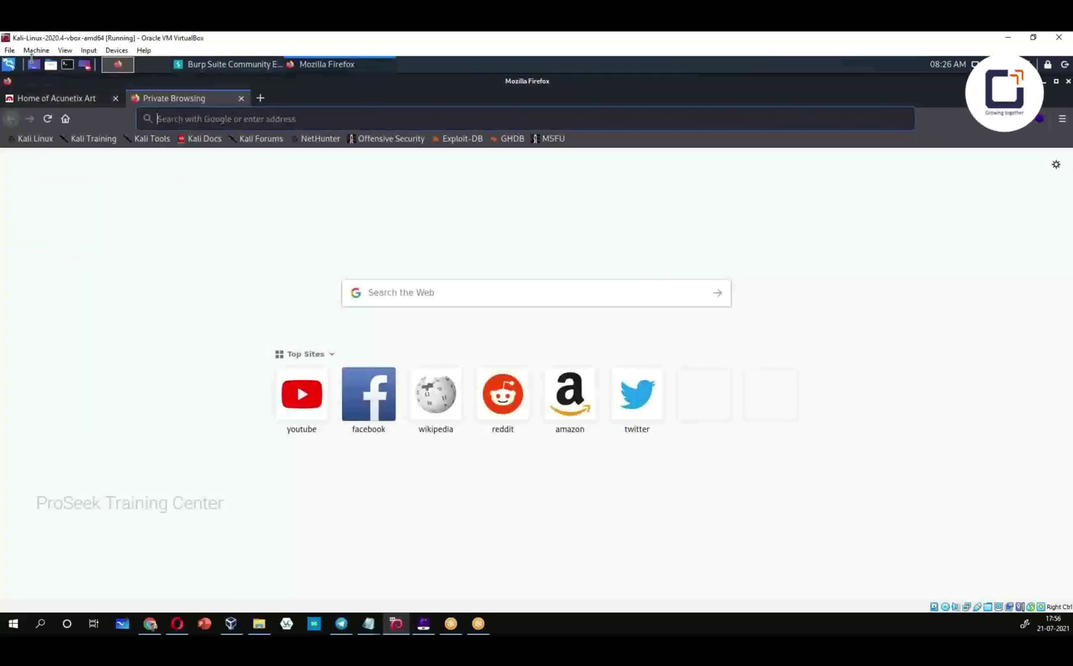
key("F10")
key("Down")
key("Down")
key("Down")
key("Down")
key("Down")
key("Down")
key("Down")
key("Down")
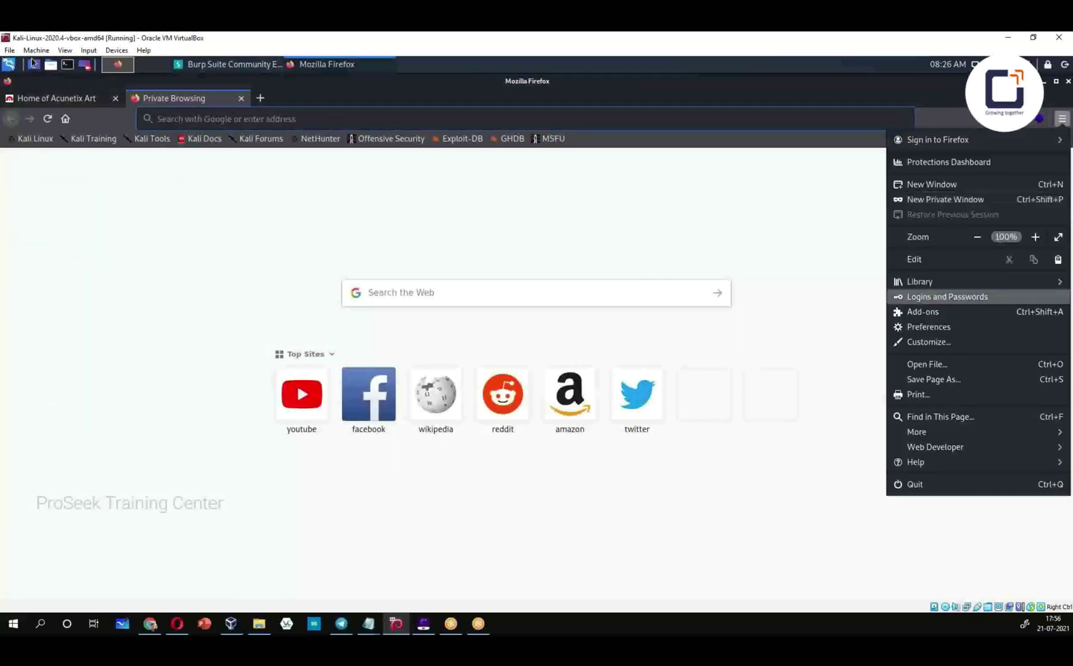
key("Down")
key("Down")
key("Return")
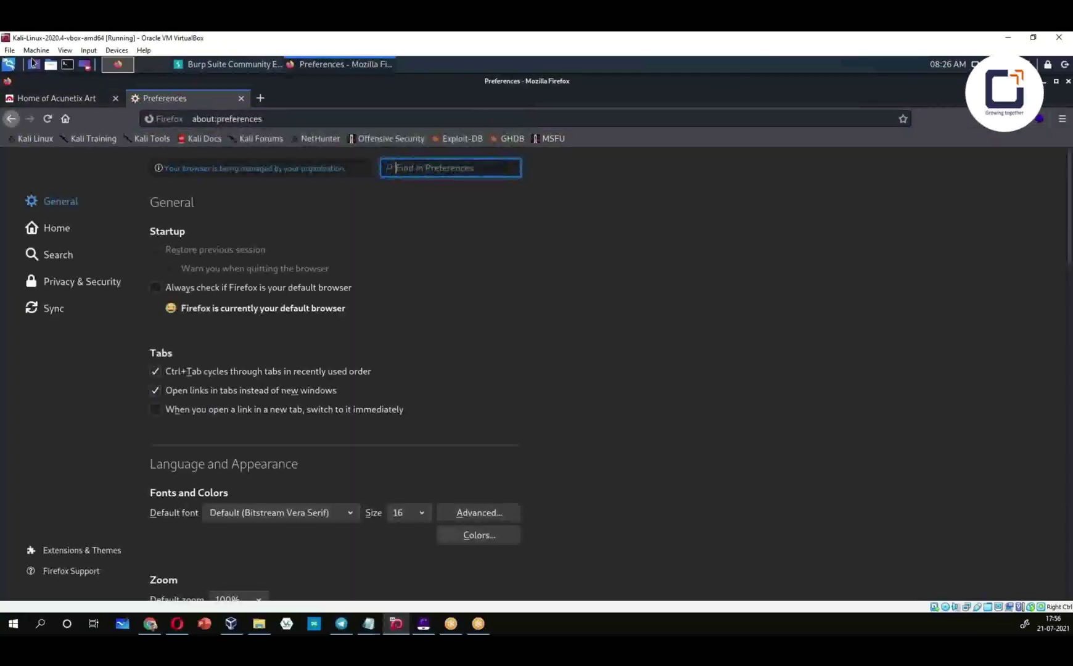
type("proxy")
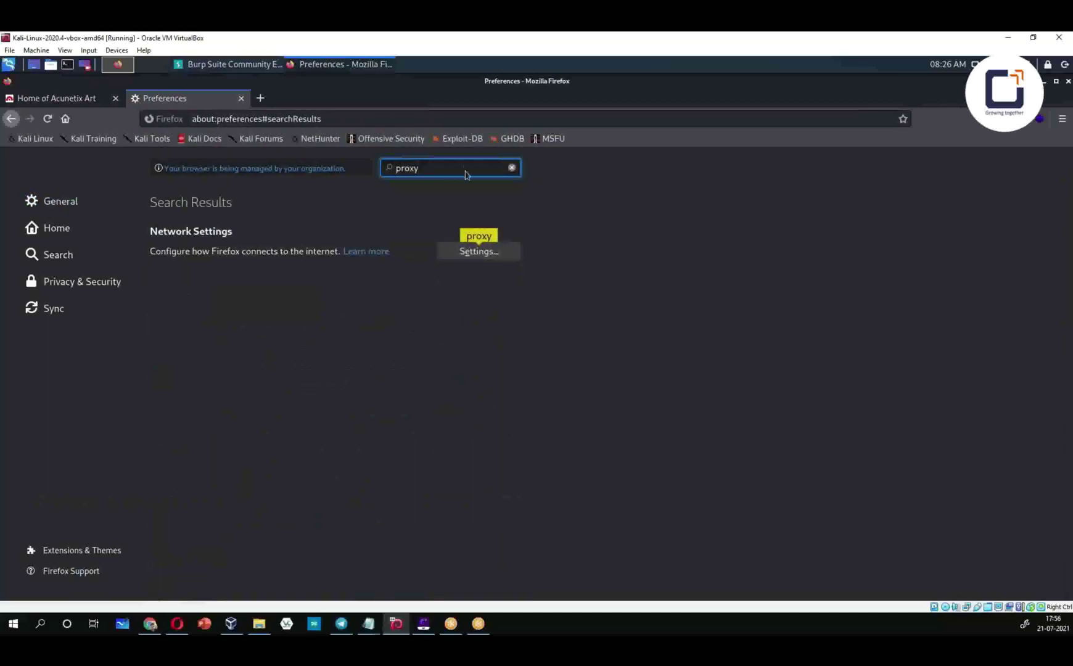
Step: Switch Firefox's connection settings to manual proxy configuration, save them and close the Preferences tab
key("Tab")
key("Return")
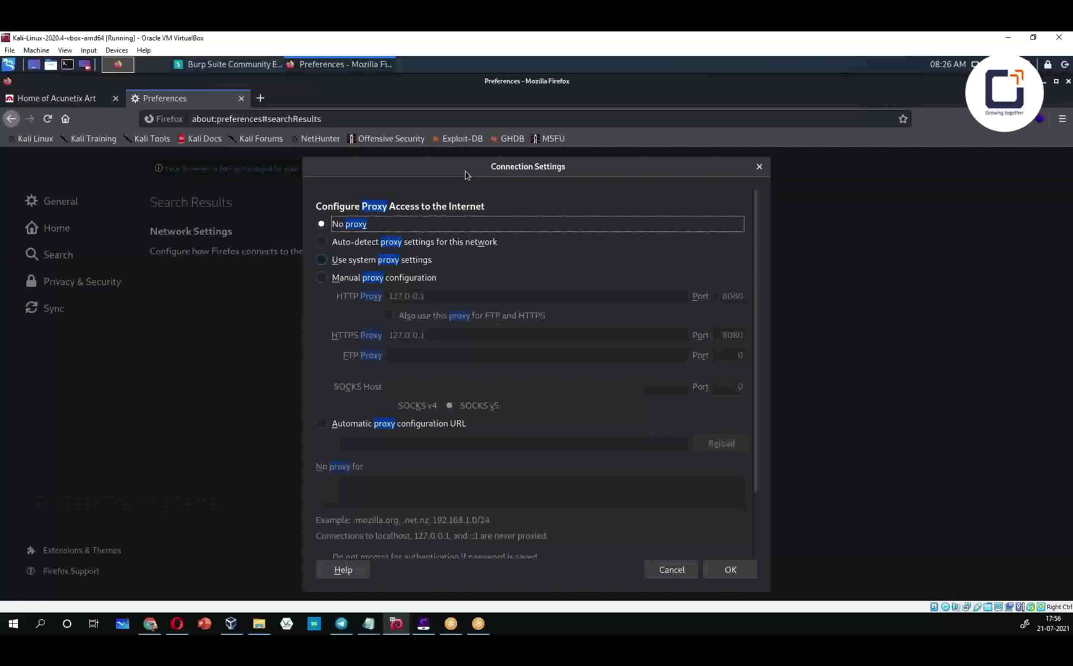
key("alt+m")
key("Return")
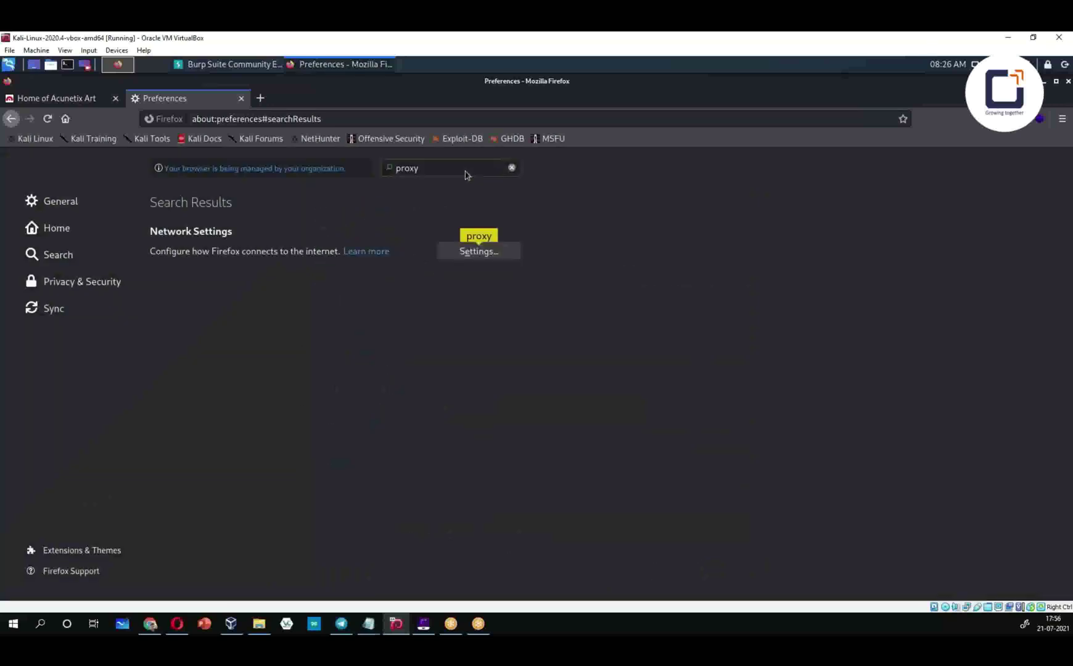
key("ctrl+w")
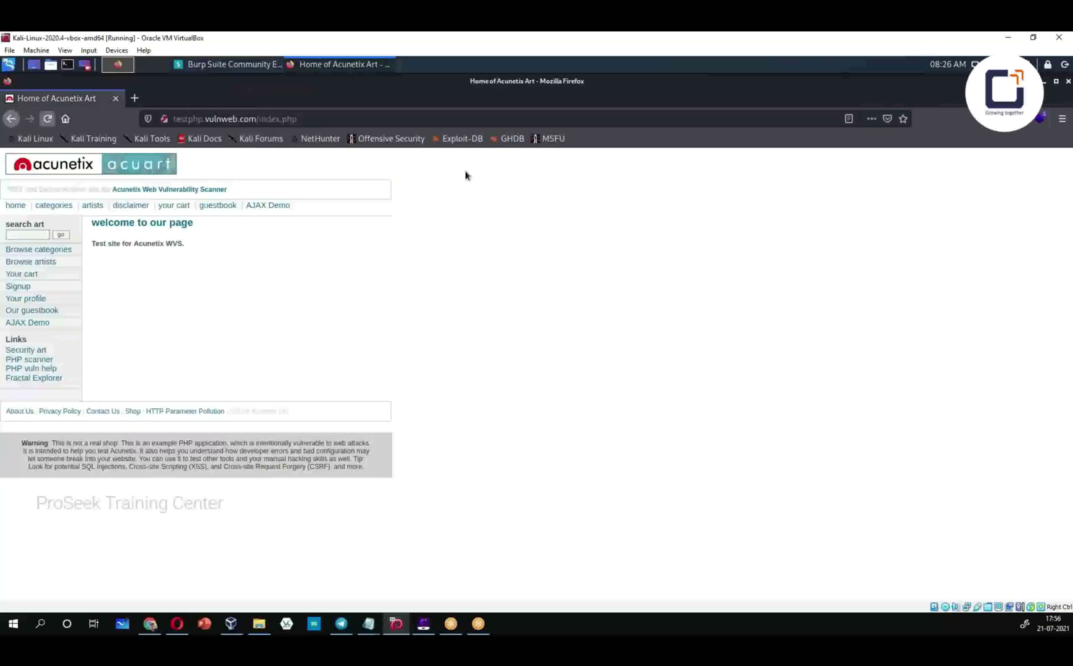
Step: Reload index.php of testphp.vulnweb.com and let the intercepted request through in Burp Suite
key("F5")
key("alt+Tab")
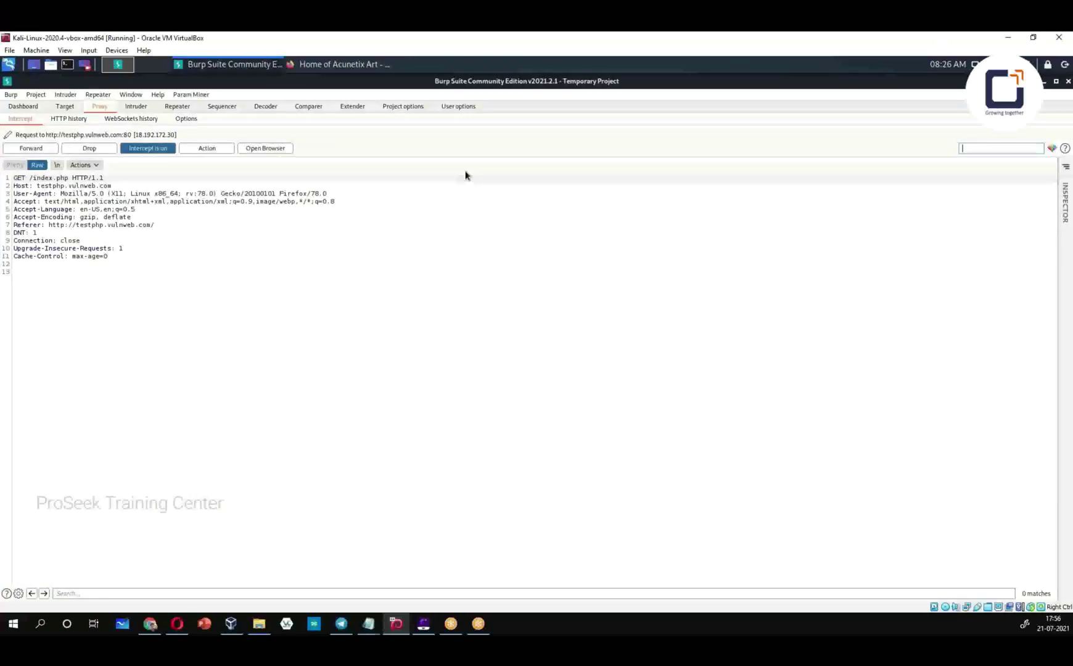
left_click(17, 145)
Step: Examine the request and response of the index.php entry in Burp's HTTP history
key("ctrl+shift+h")
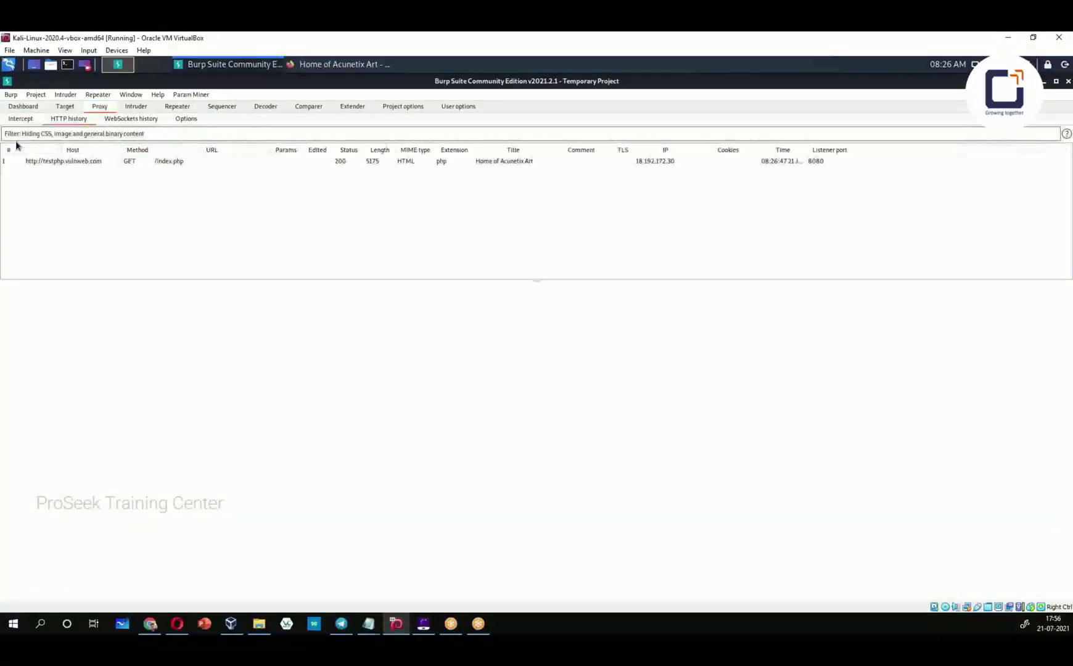
key("Down")
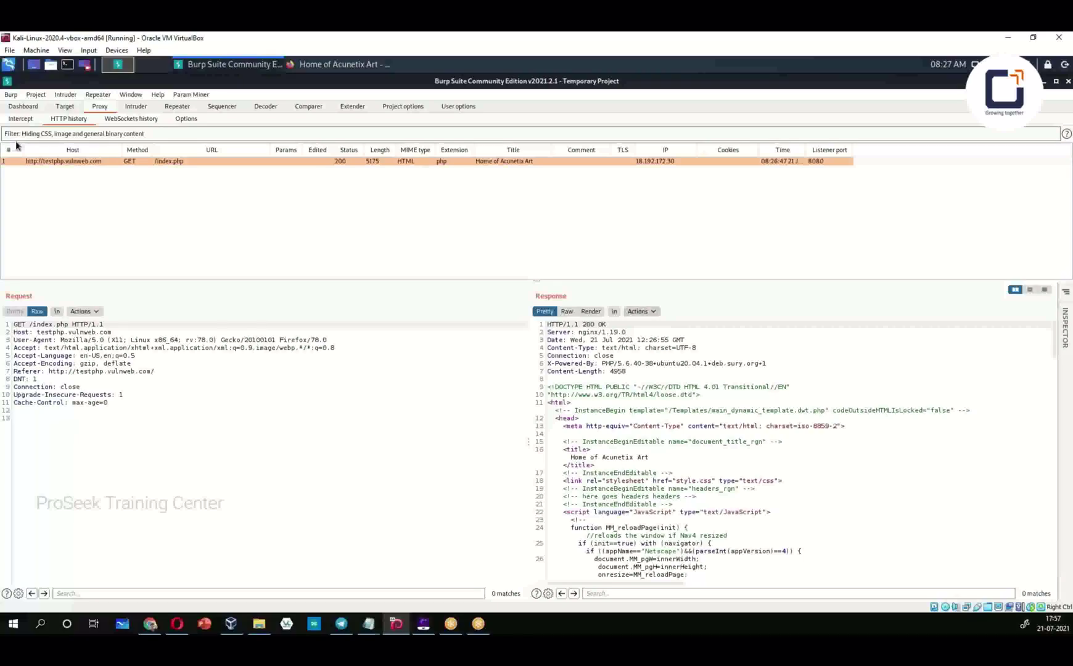
scroll(796, 450, "down", 3)
scroll(796, 450, "down", 9)
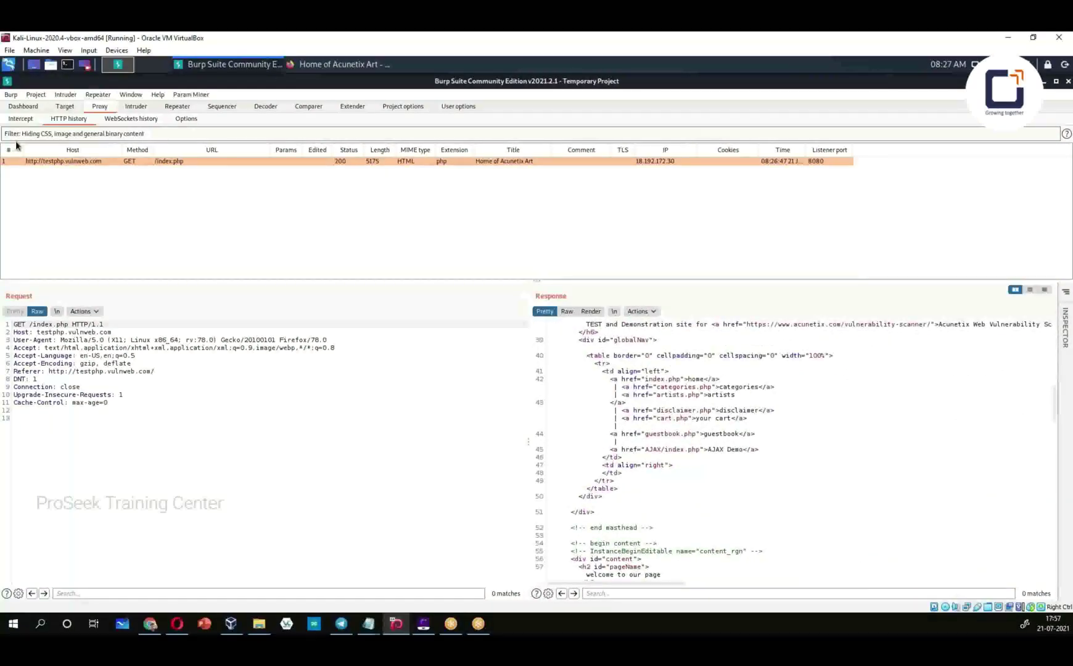
Step: Look through Burp's Intruder target settings, the target scope, the site map and the Dashboard
key("ctrl+i")
key("ctrl+shift+i")
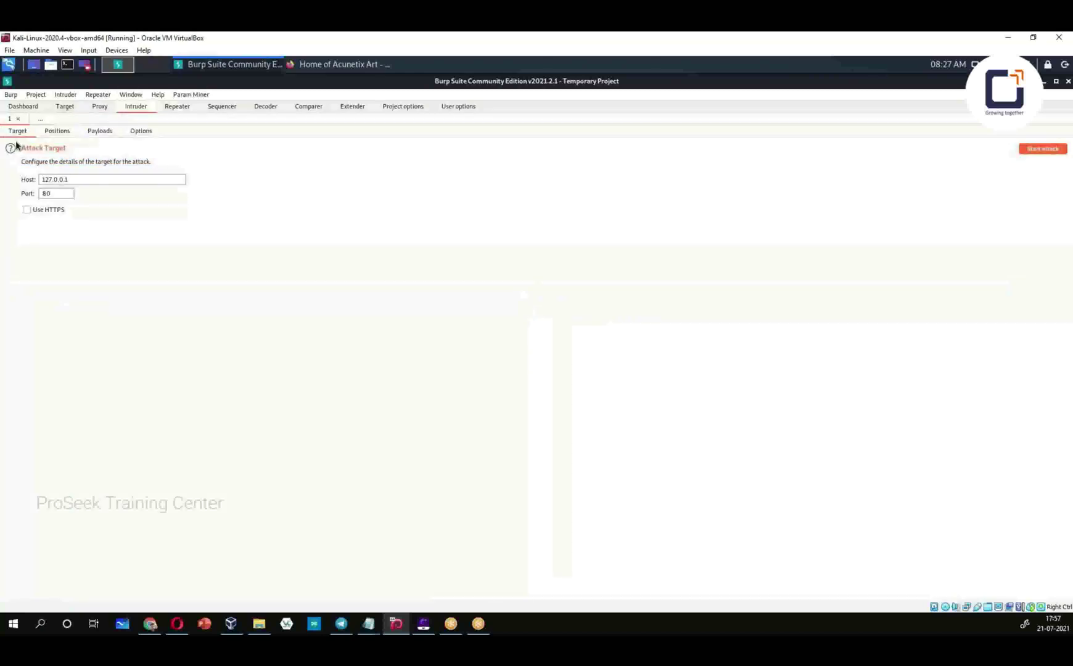
key("ctrl+shift+t")
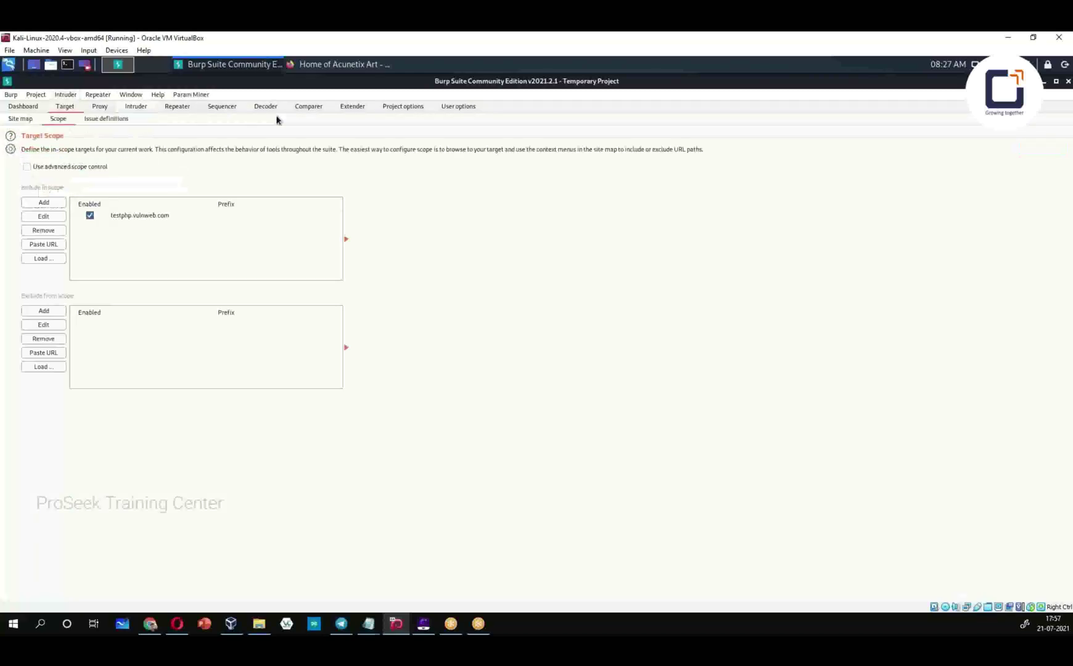
key("ctrl+shift+p")
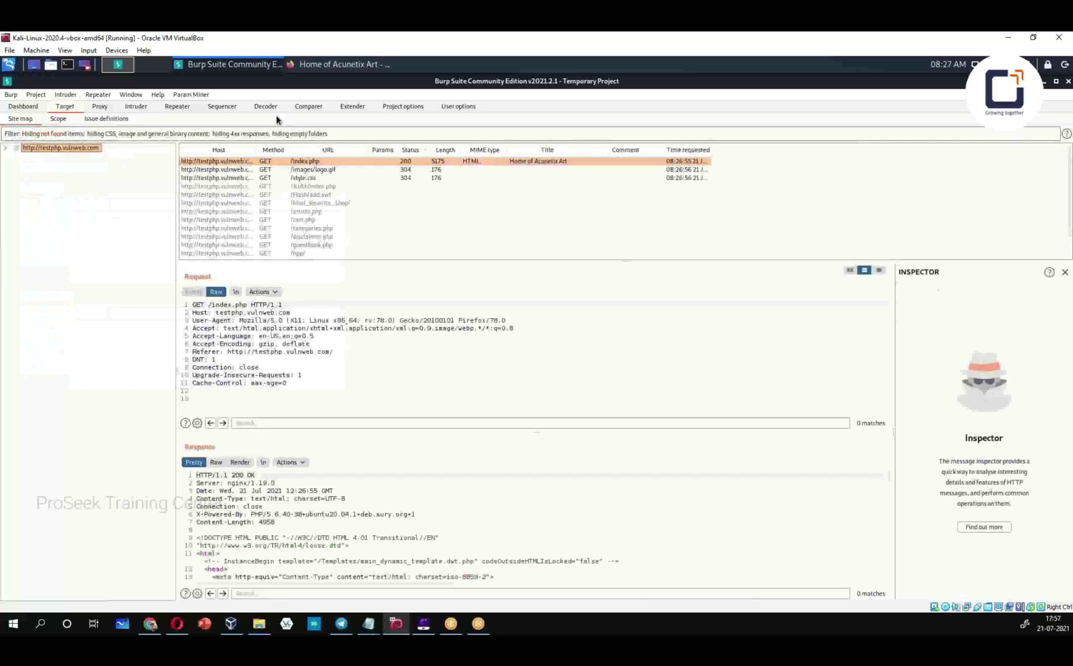
key("ctrl+shift+d")
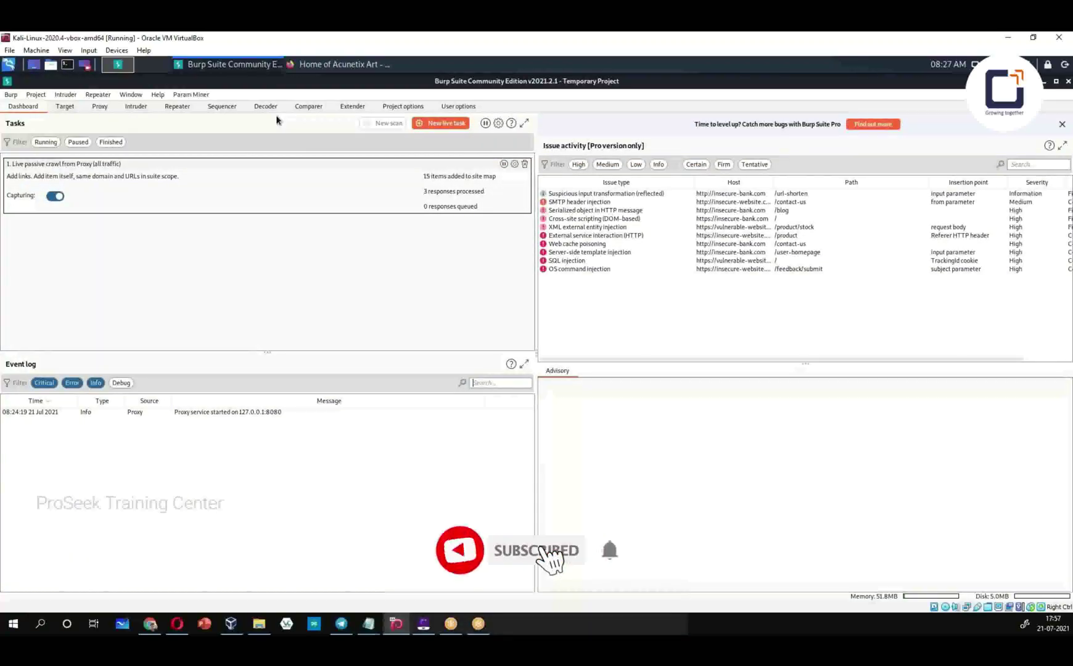
key("ctrl+shift+t")
key("F10")
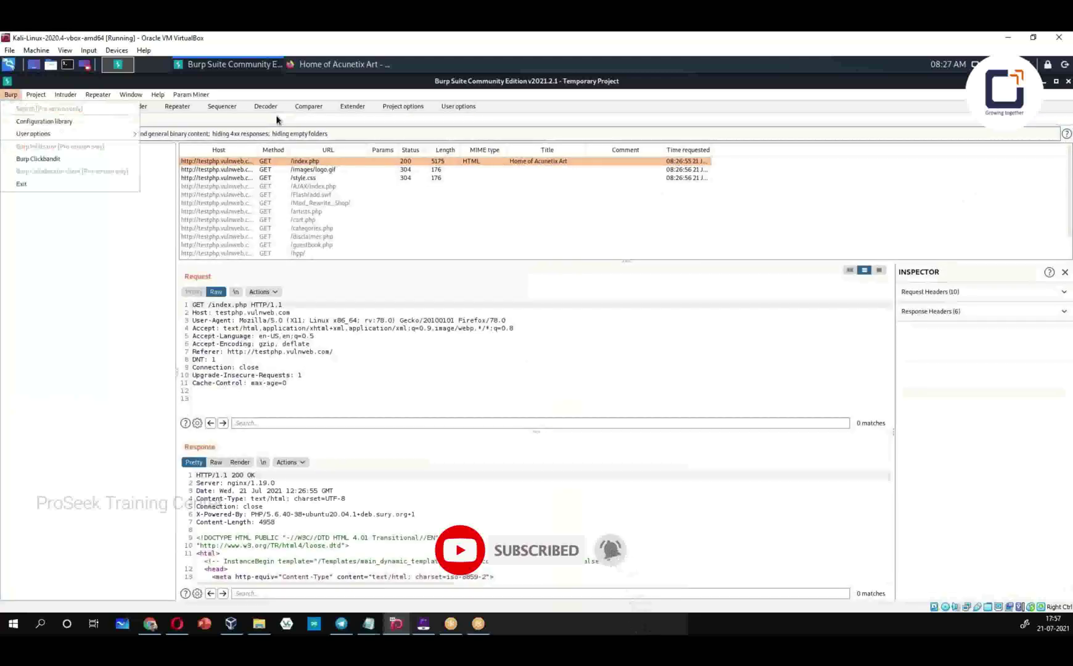
key("Escape")
key("Right")
key("Right")
key("Down")
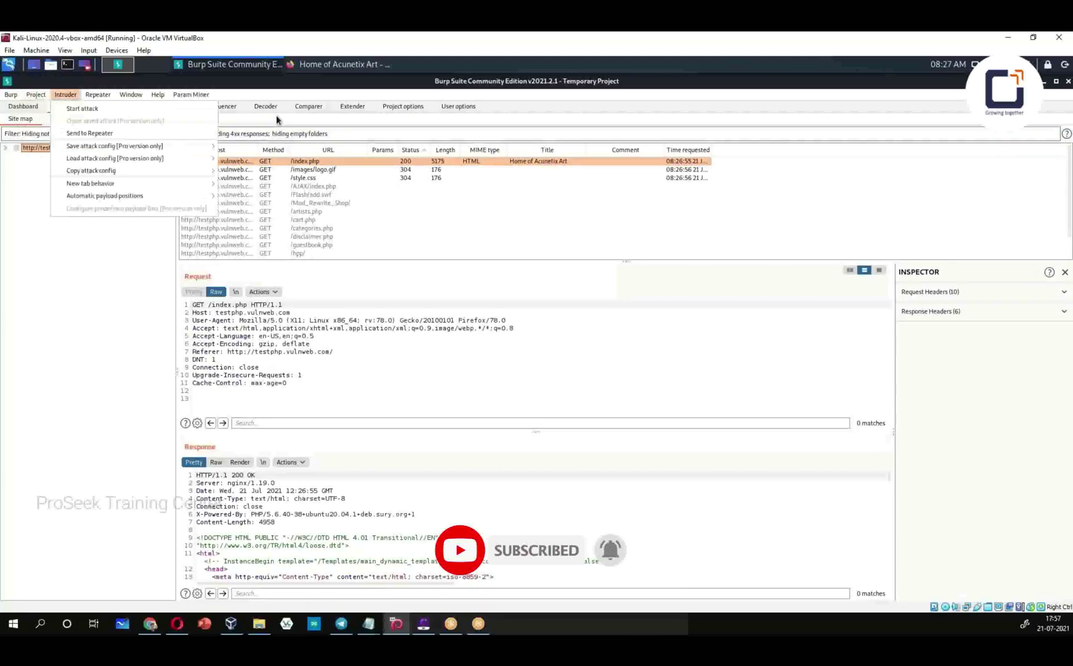
key("Escape")
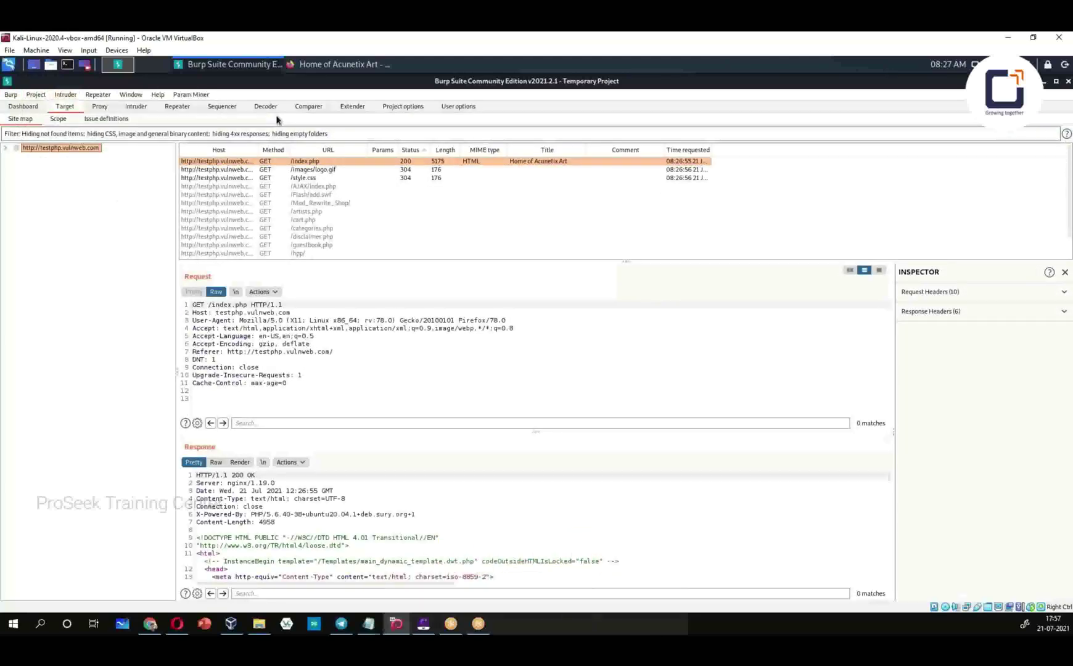
key("Right")
key("Left")
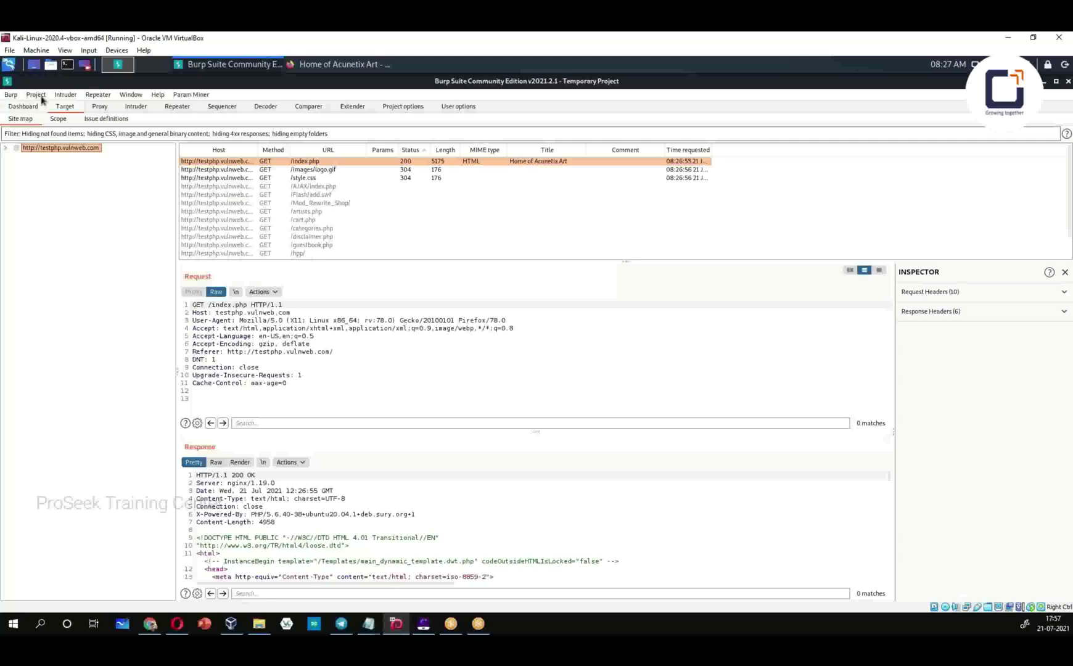
Step: Review the target scope and the HTTP history, ending on the site map
key("Right")
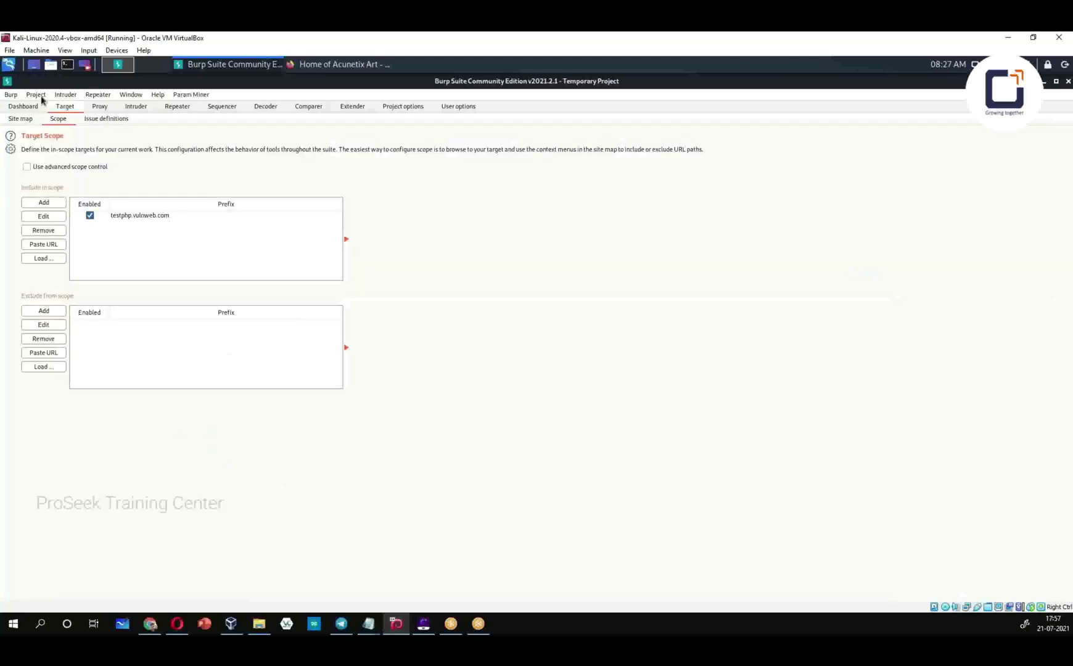
key("ctrl+shift+p")
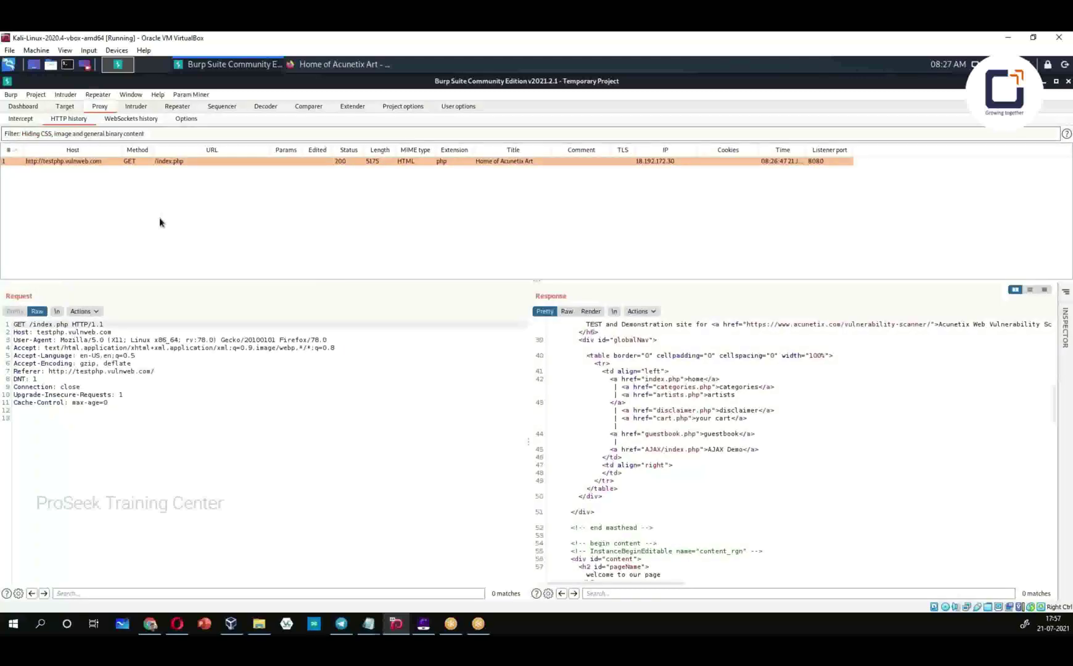
key("ctrl+shift+t")
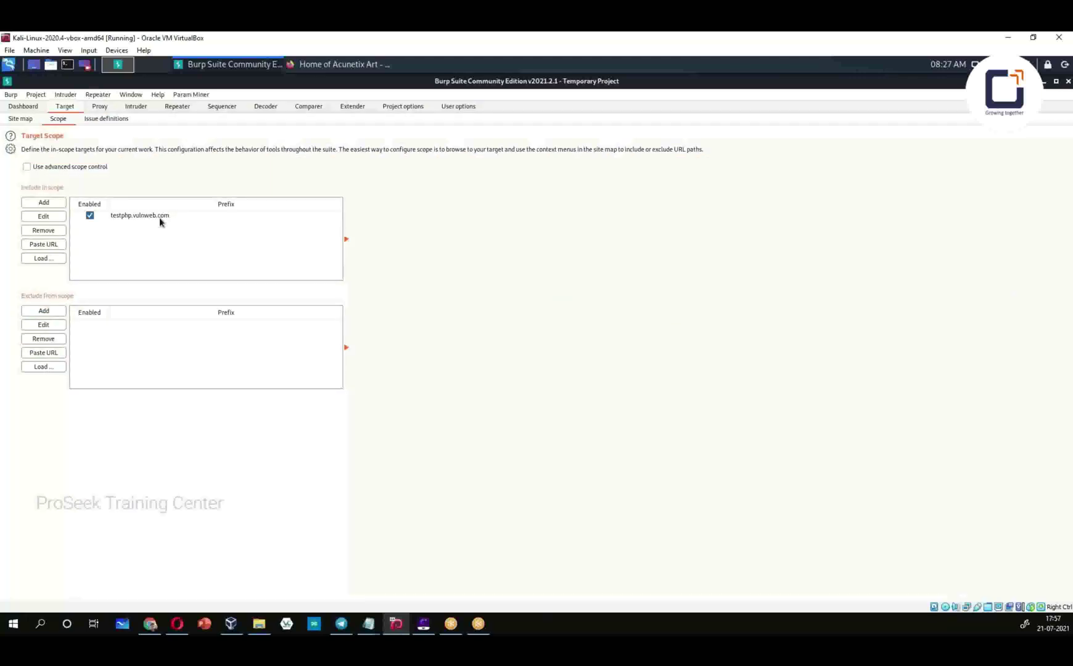
key("ctrl+Page_Up")
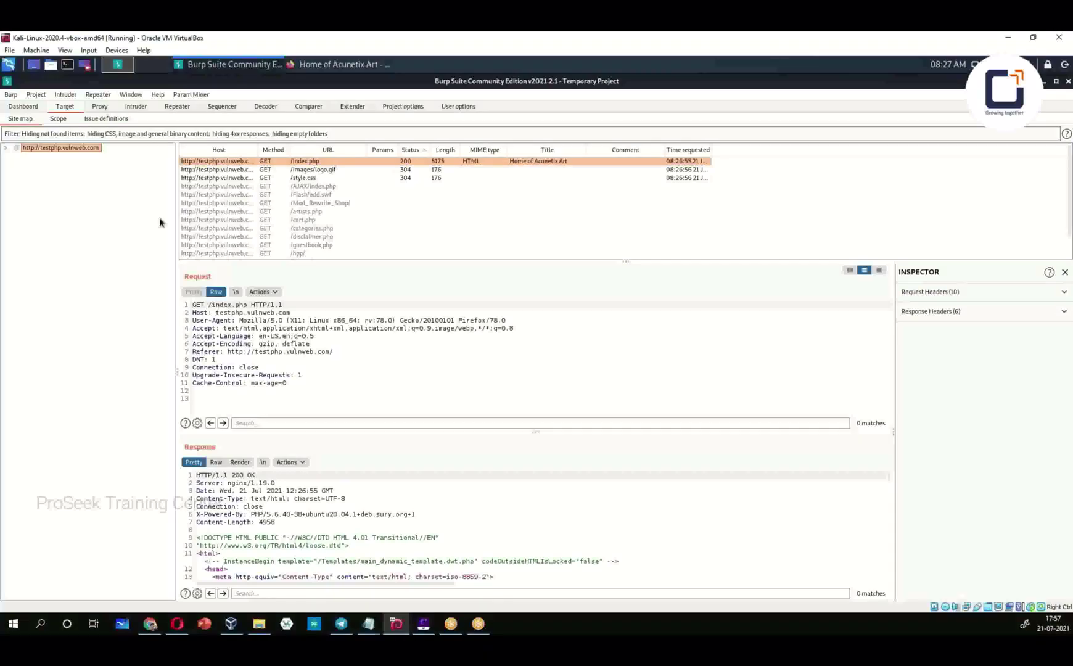
Step: Expand testphp.vulnweb.com in the site map and examine the requests for artists.php, cart.php and the entries below them
key("Right")
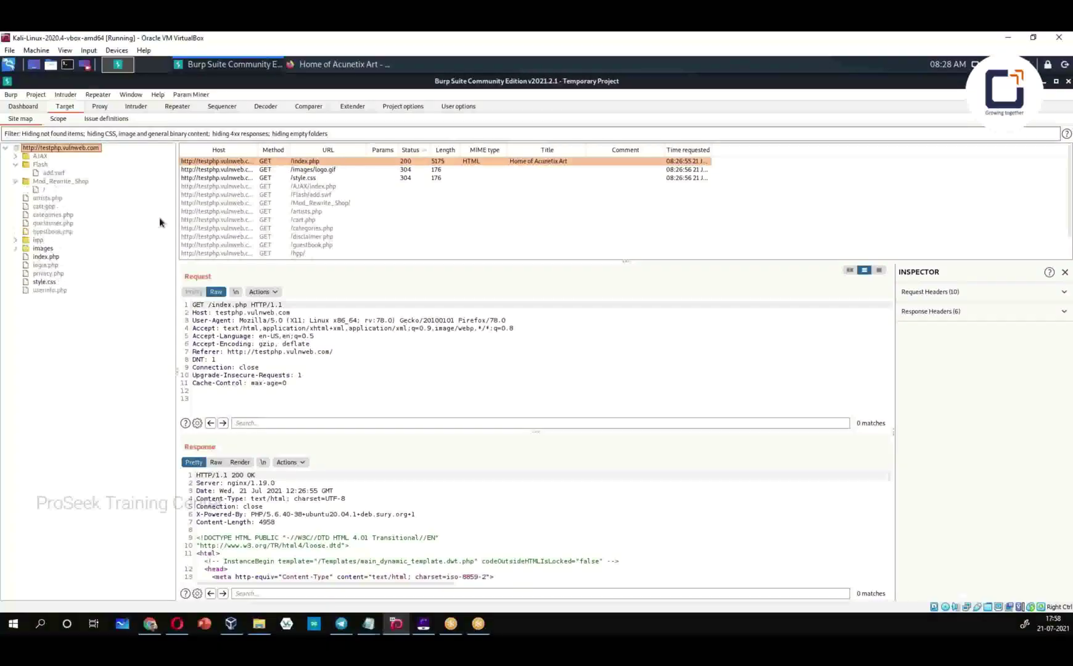
left_click(47, 197)
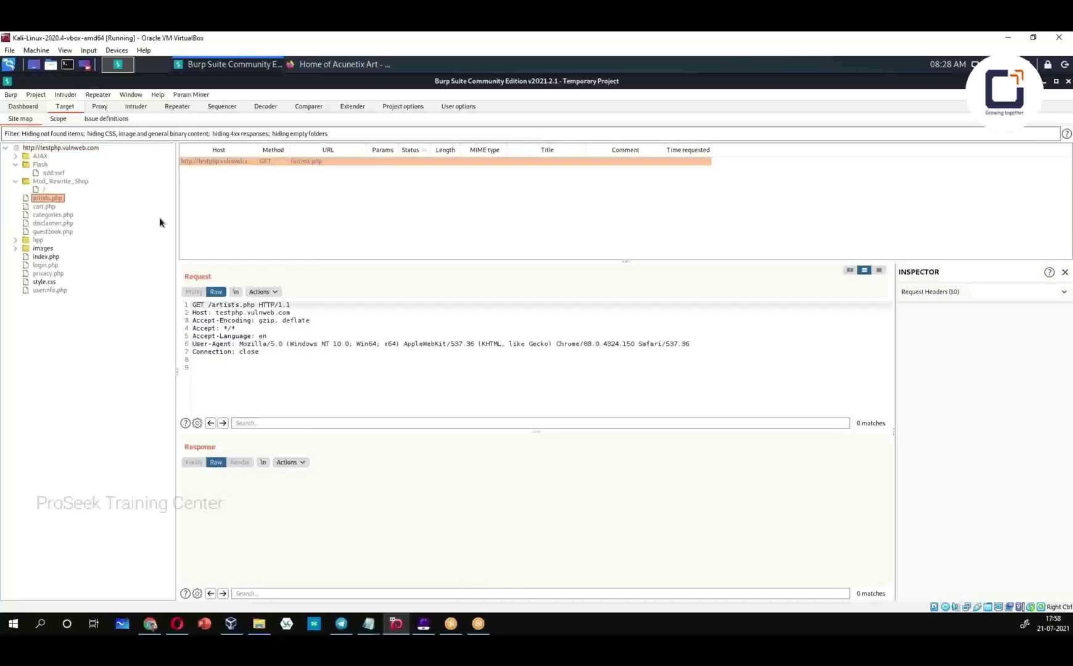
left_click(47, 210)
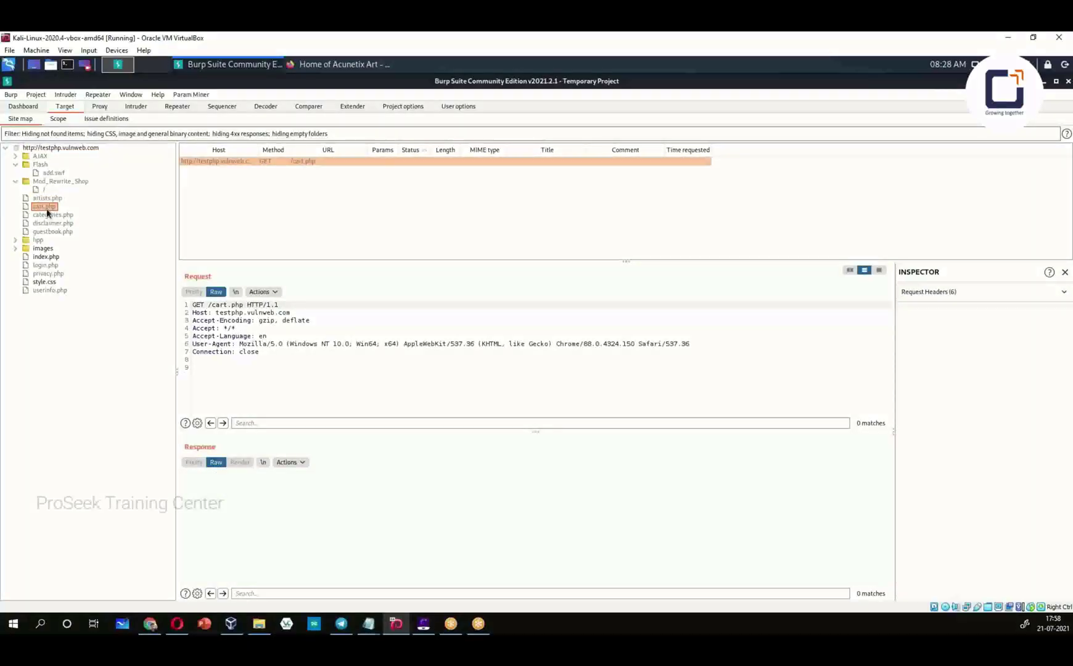
key("Down")
key("Down")
key("Down")
key("Down")
key("Down")
key("Down")
key("Down")
key("Down")
key("Down")
Step: Review the testphp.vulnweb.com entry in the target scope and return to the HTTP history
key("Down")
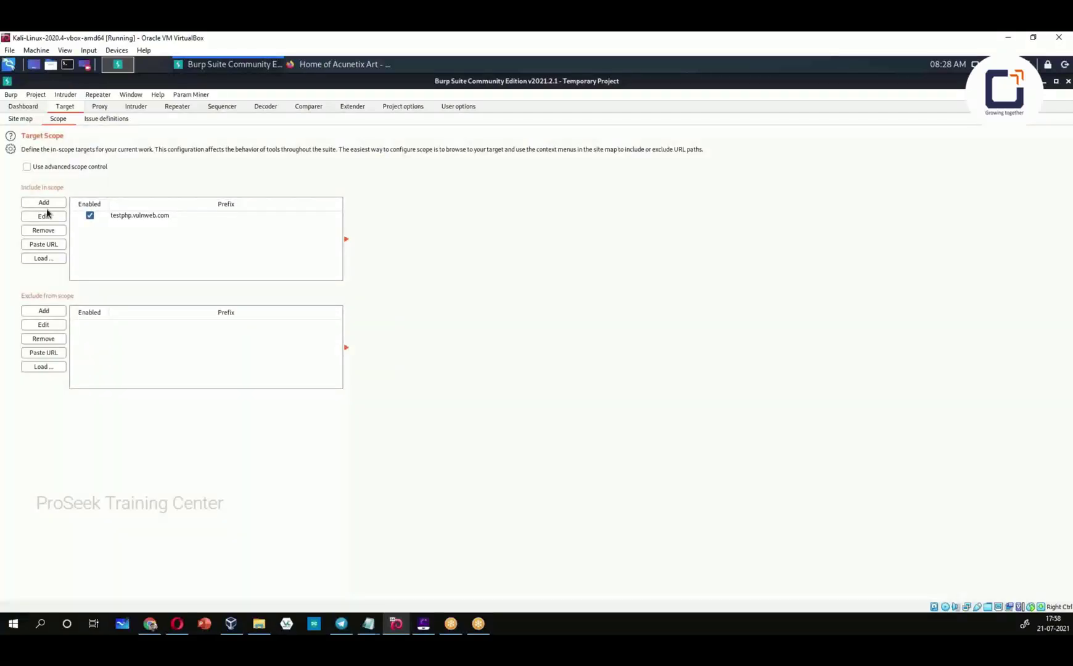
key("Down")
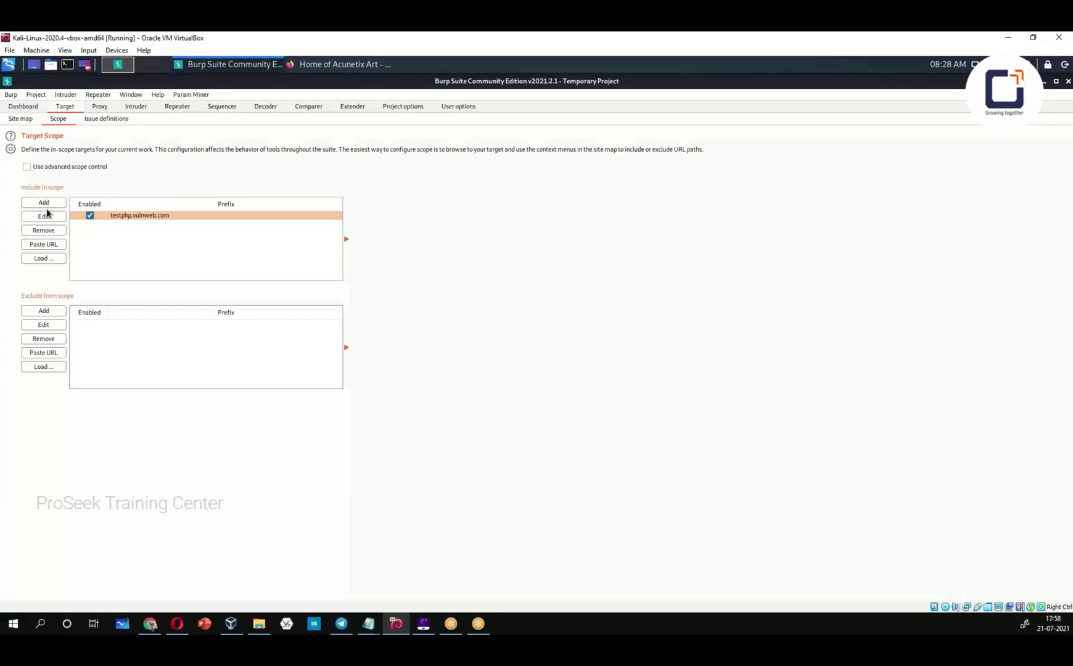
key("ctrl+shift+p")
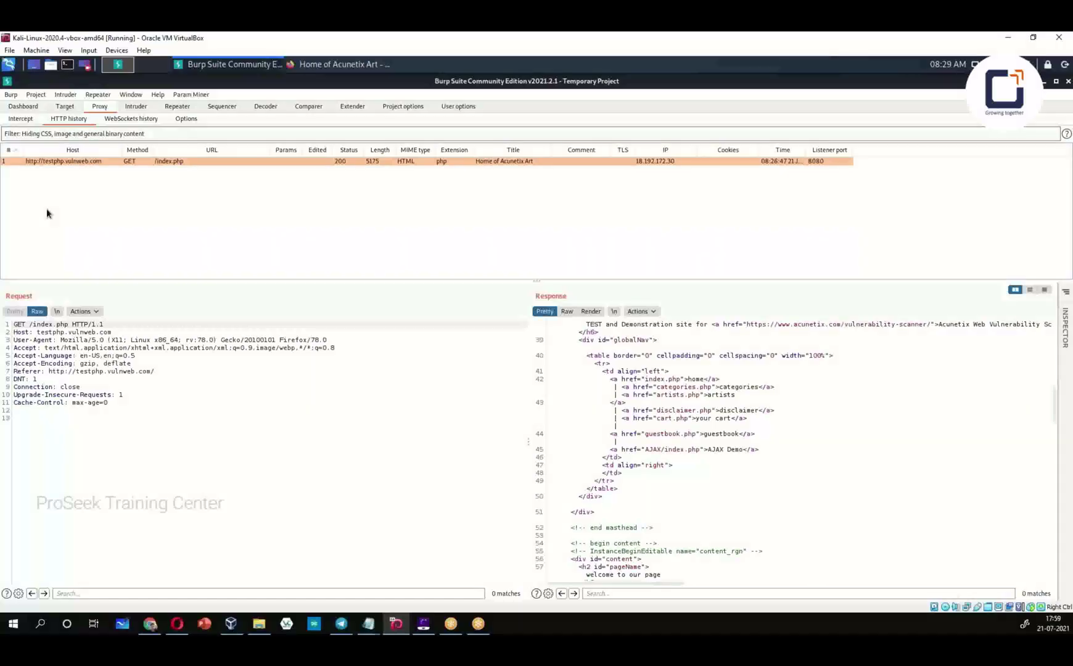
Step: Look through the available actions and highlight colours for the index.php request in the HTTP history
key("shift+F10")
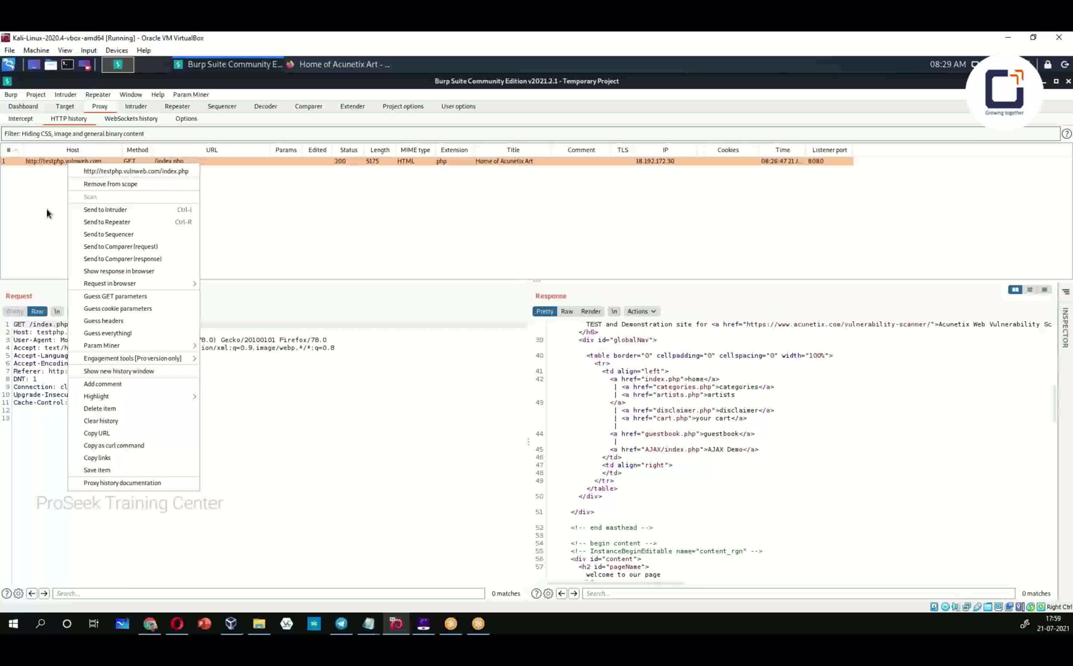
key("Escape")
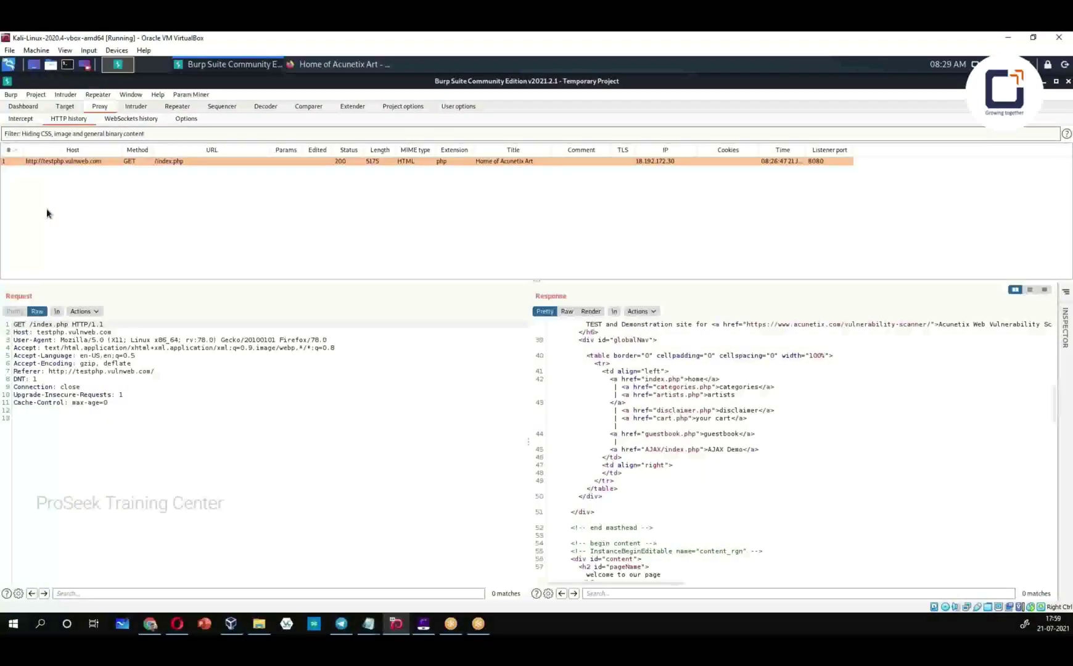
key("F2")
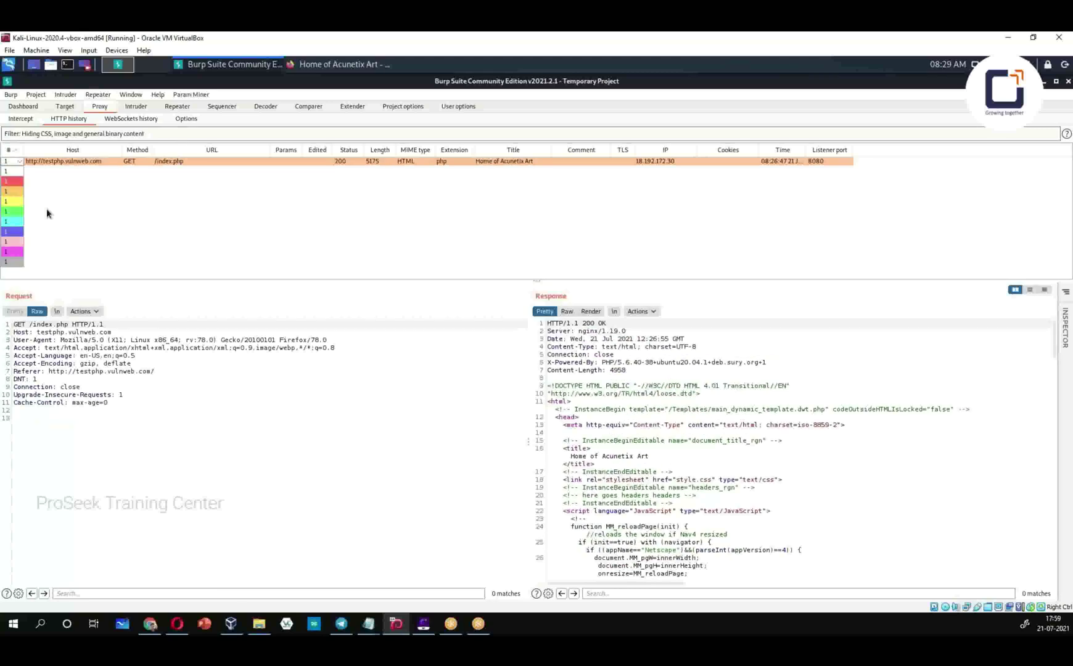
key("Escape")
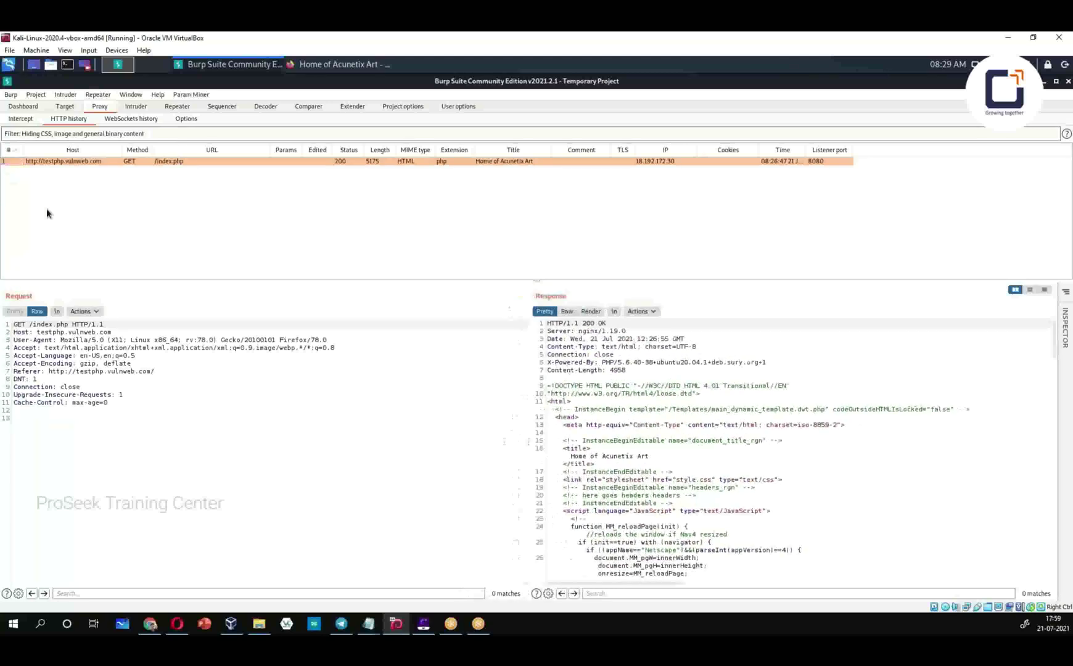
key("Menu")
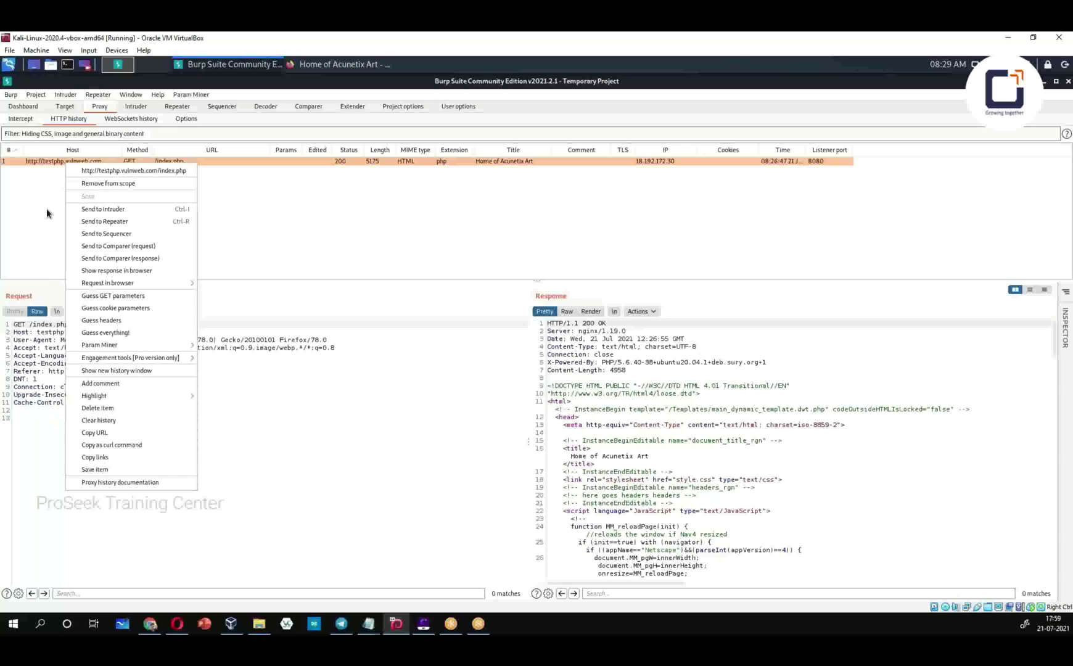
key("Escape")
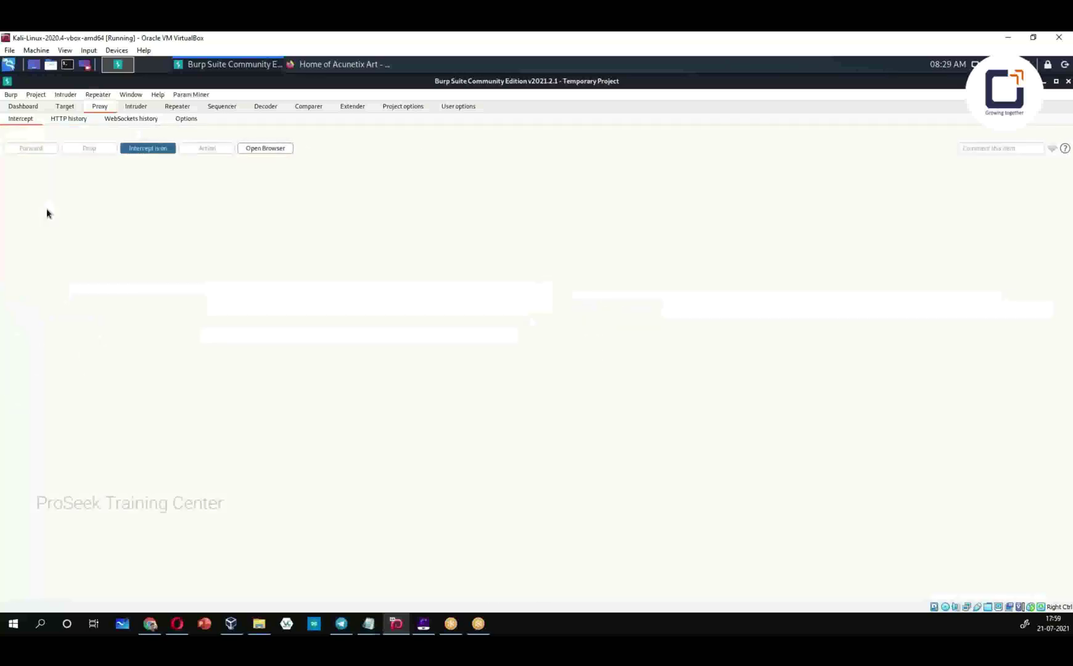
Step: Review Burp's proxy options, from the listeners and interception rules down to the response modification and match-and-replace settings
key("ctrl+Page_Down")
key("ctrl+Page_Down")
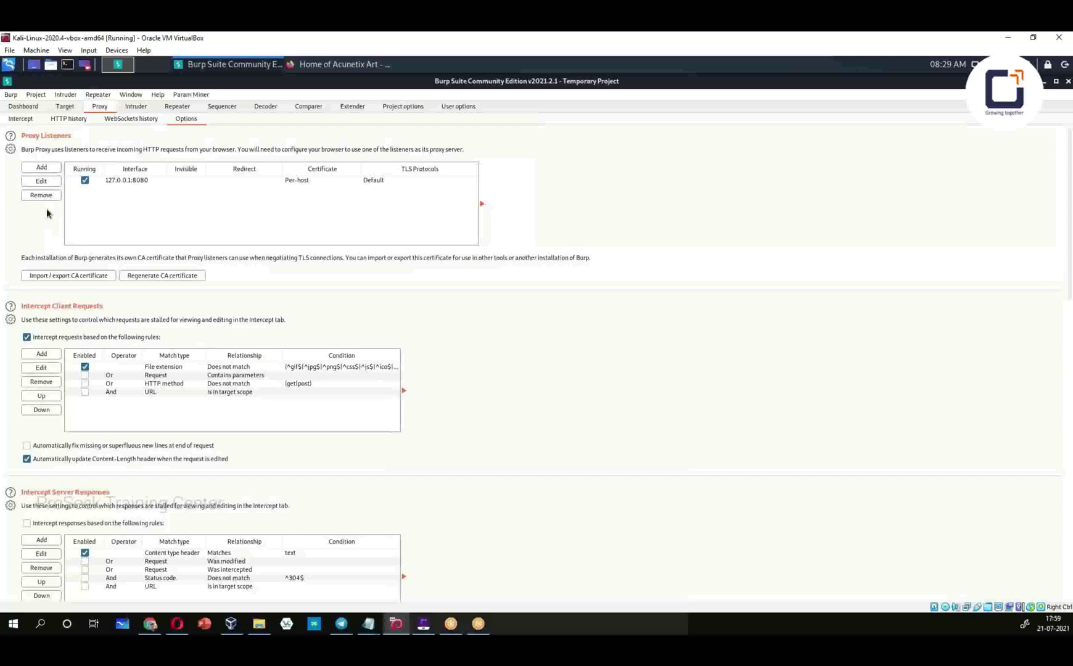
scroll(46, 209, "down", 3)
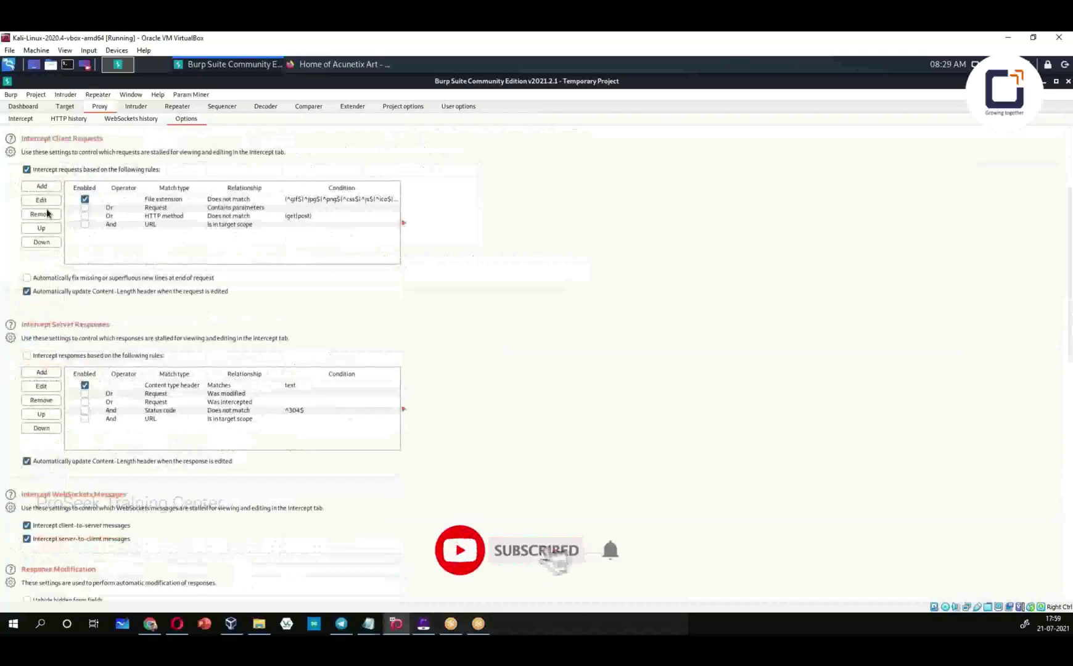
scroll(46, 213, "down", 6)
scroll(47, 213, "down", 5)
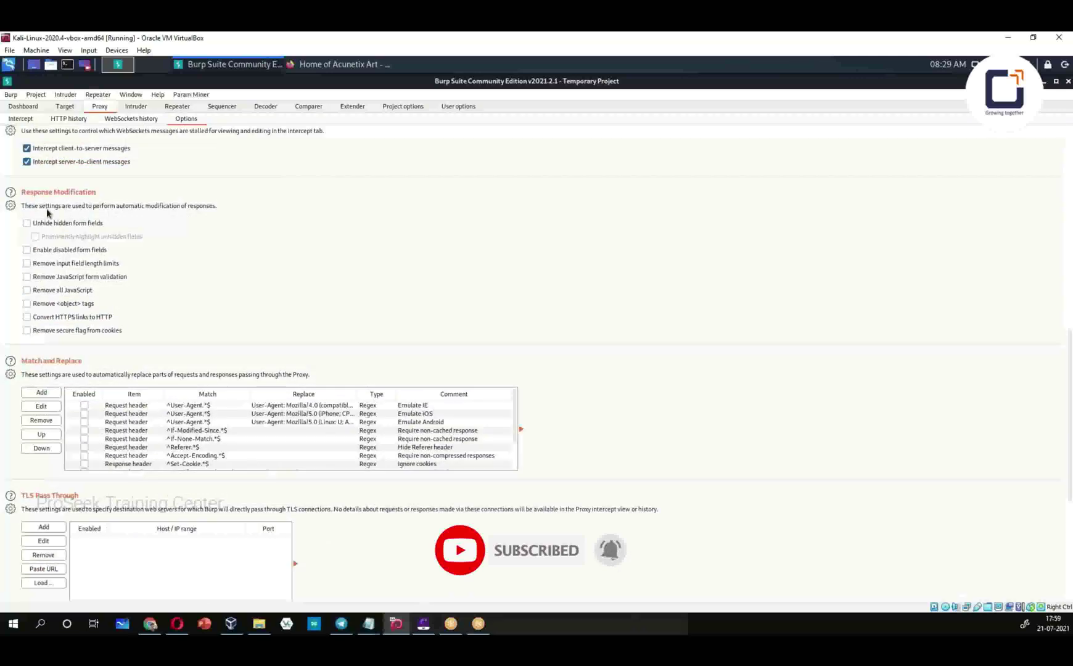
scroll(47, 213, "up", 14)
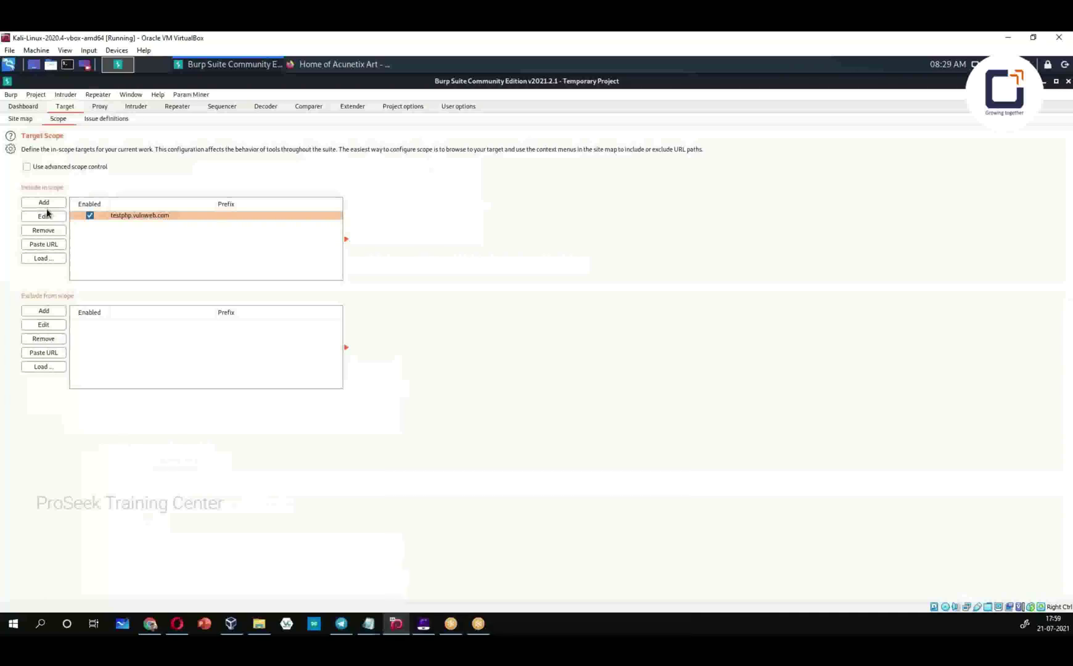
Step: Switch to Firefox, open the HTTP Parameter Pollution page, and return to Burp Suite to check the site map
left_click(1044, 84)
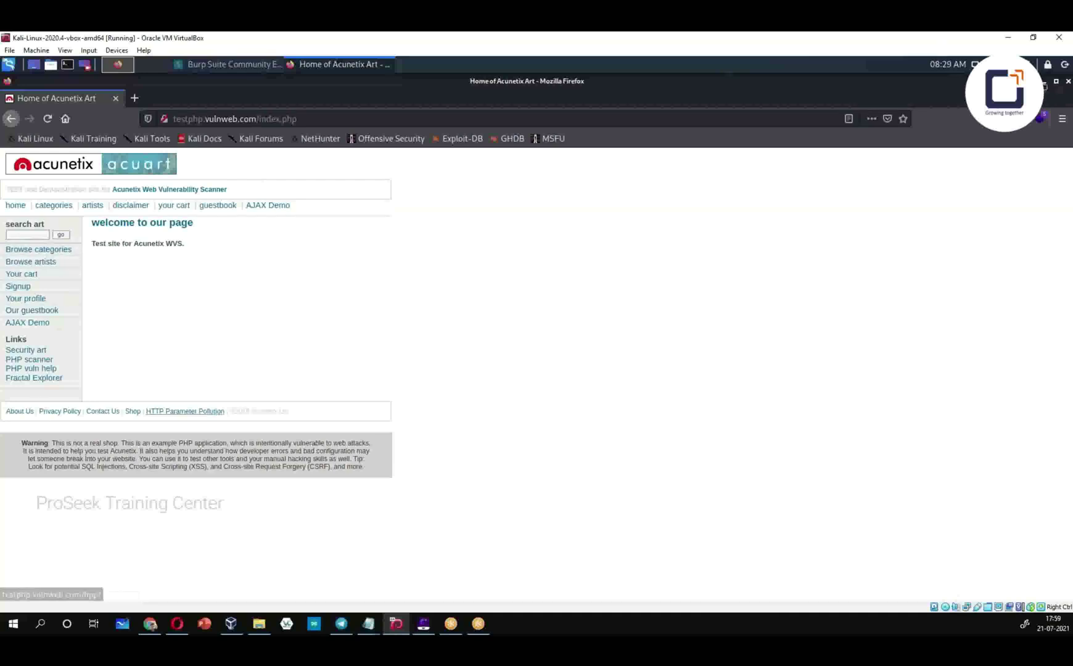
left_click(185, 412)
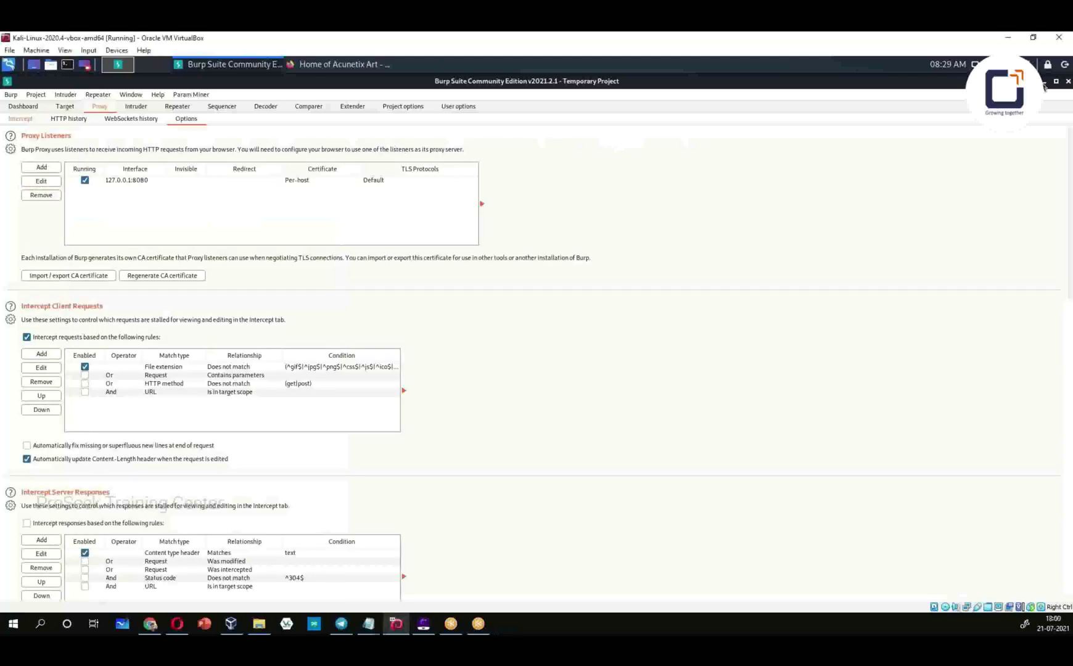
left_click(23, 119)
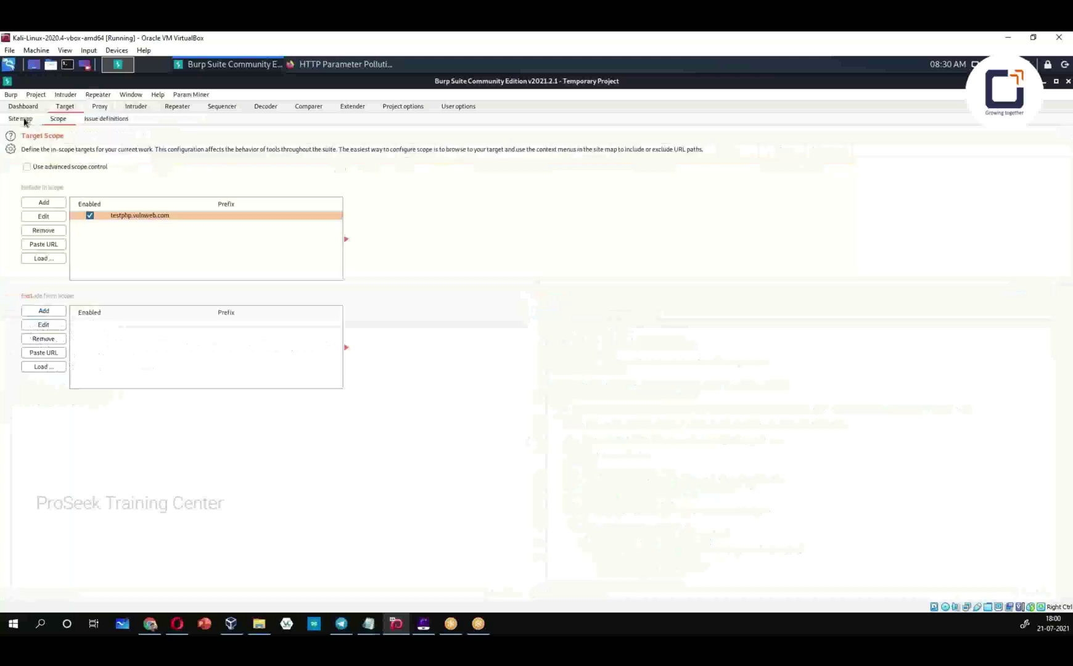
left_click(21, 122)
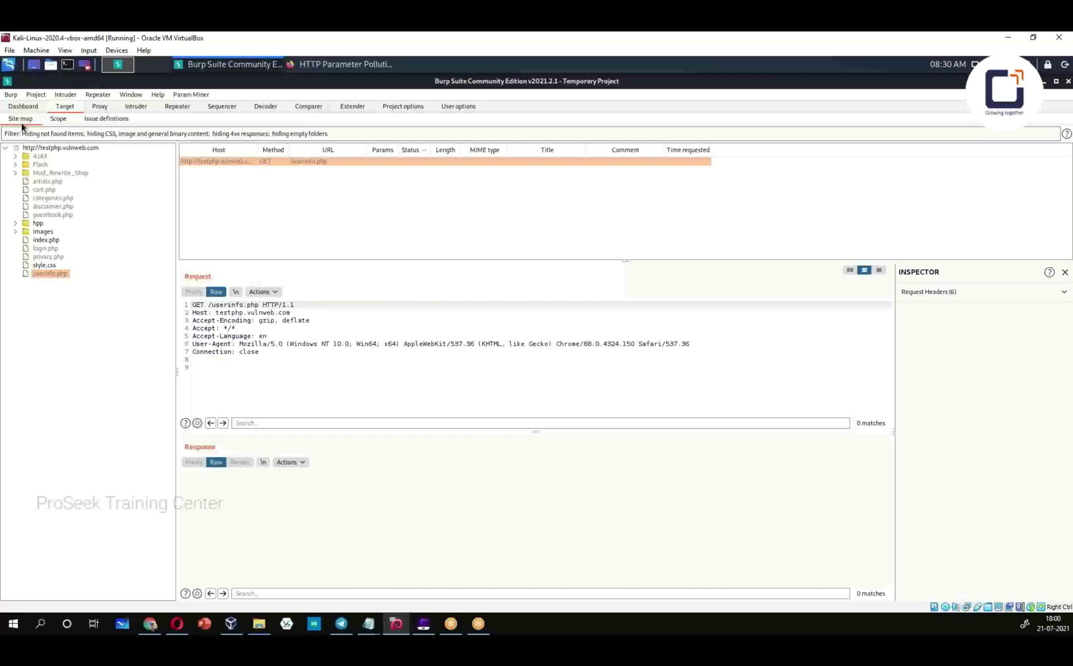
Step: Switch to Firefox and visit the HTTP Parameter Pollution and Shop pages, returning to the Acunetix home page after each
key("alt+Tab")
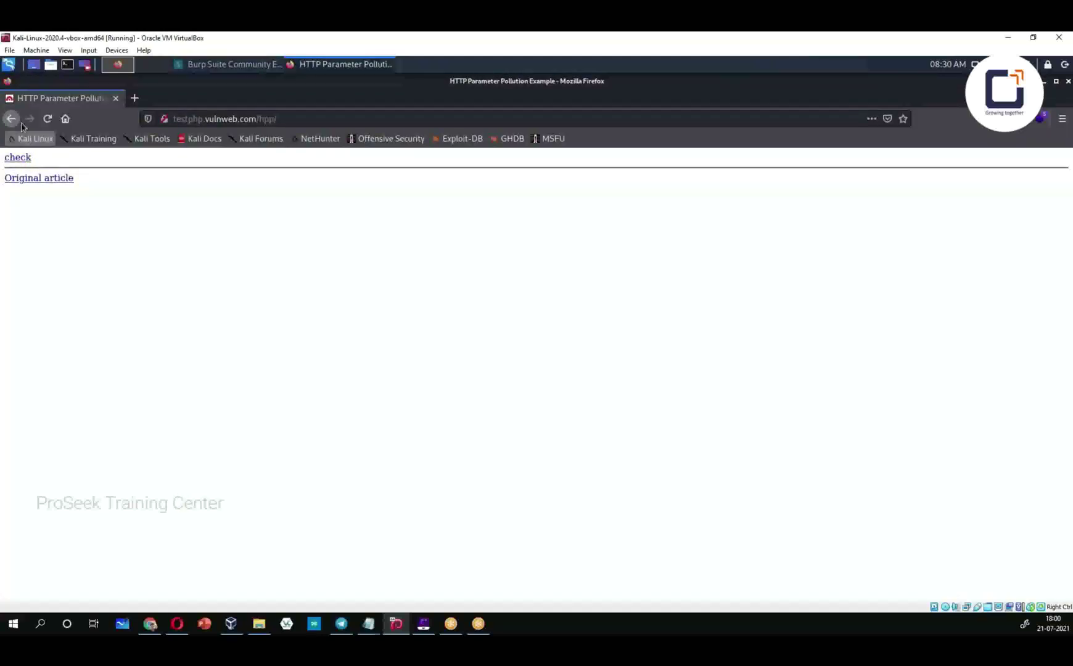
left_click(11, 119)
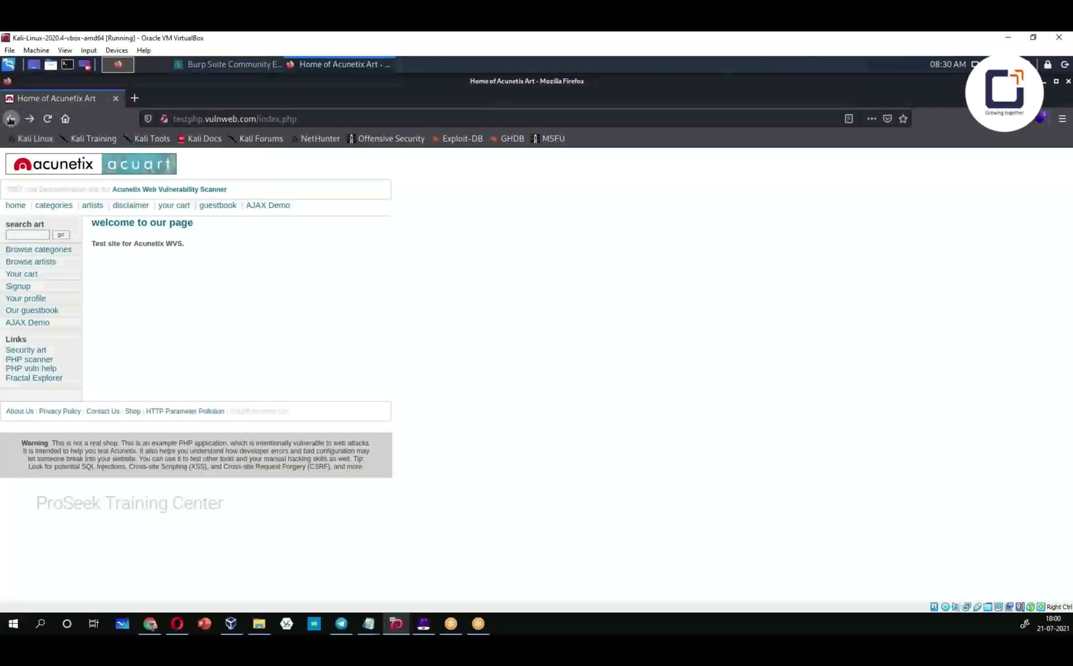
left_click(185, 410)
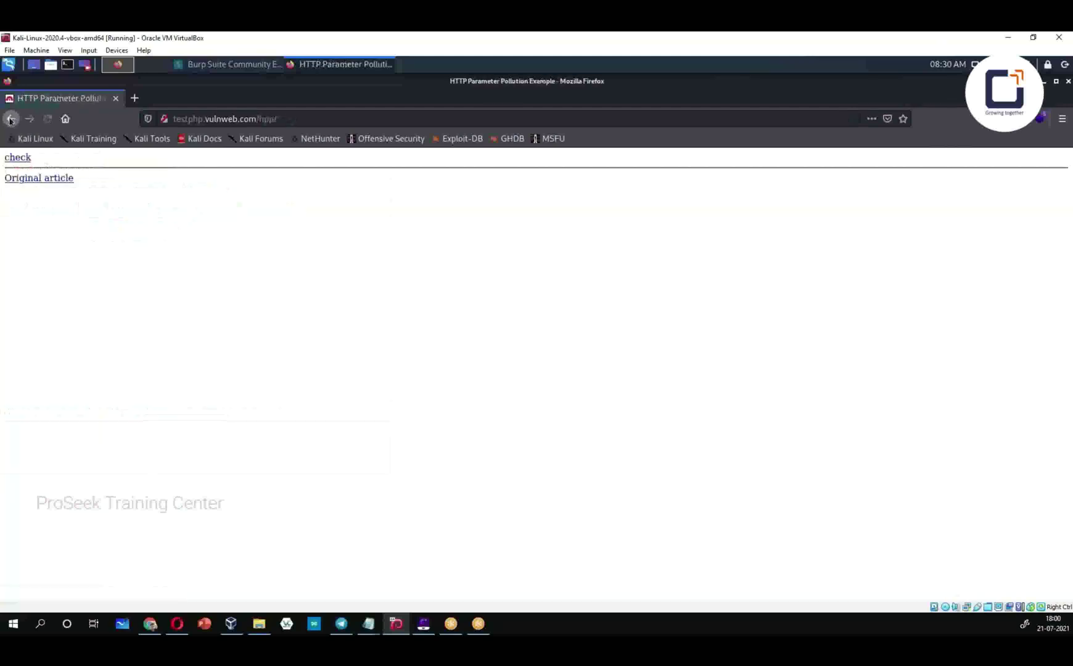
left_click(10, 120)
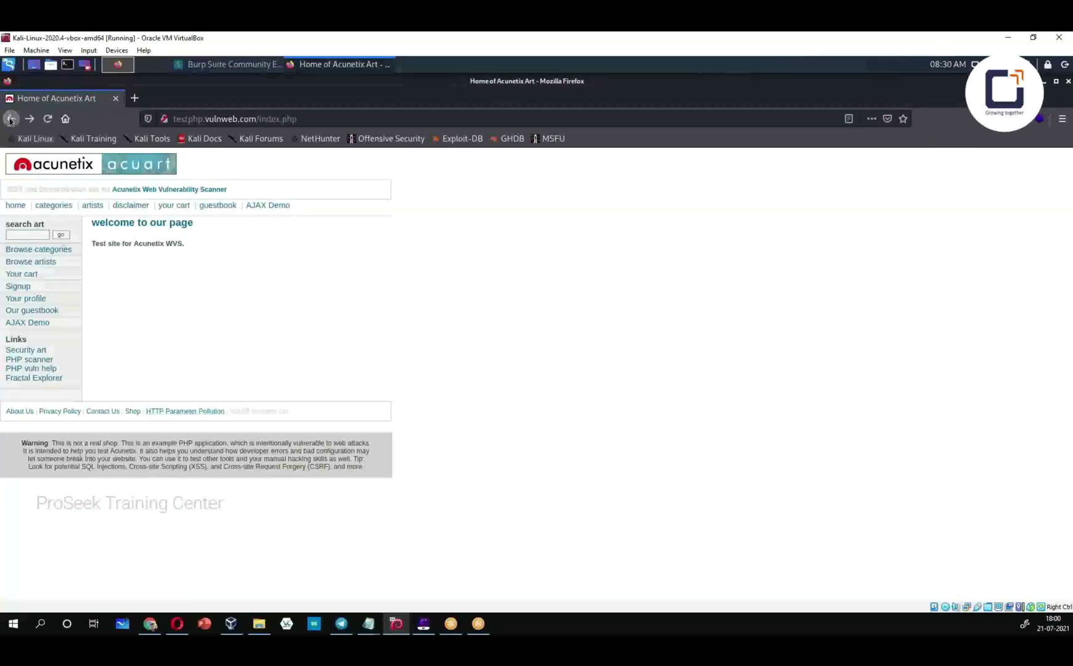
left_click(11, 119)
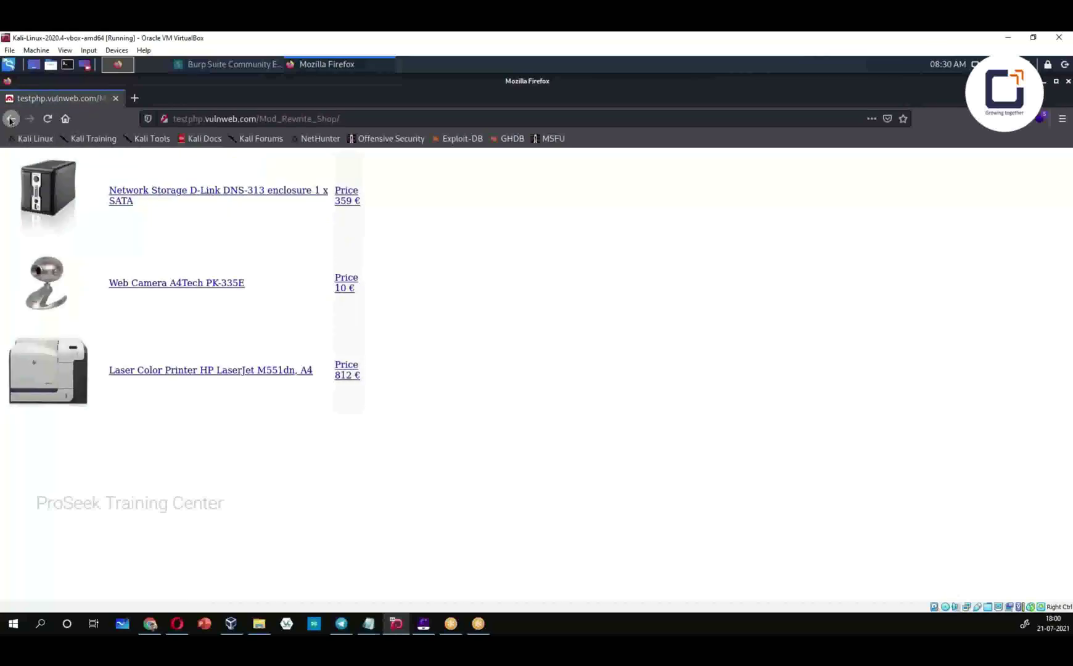
left_click(10, 119)
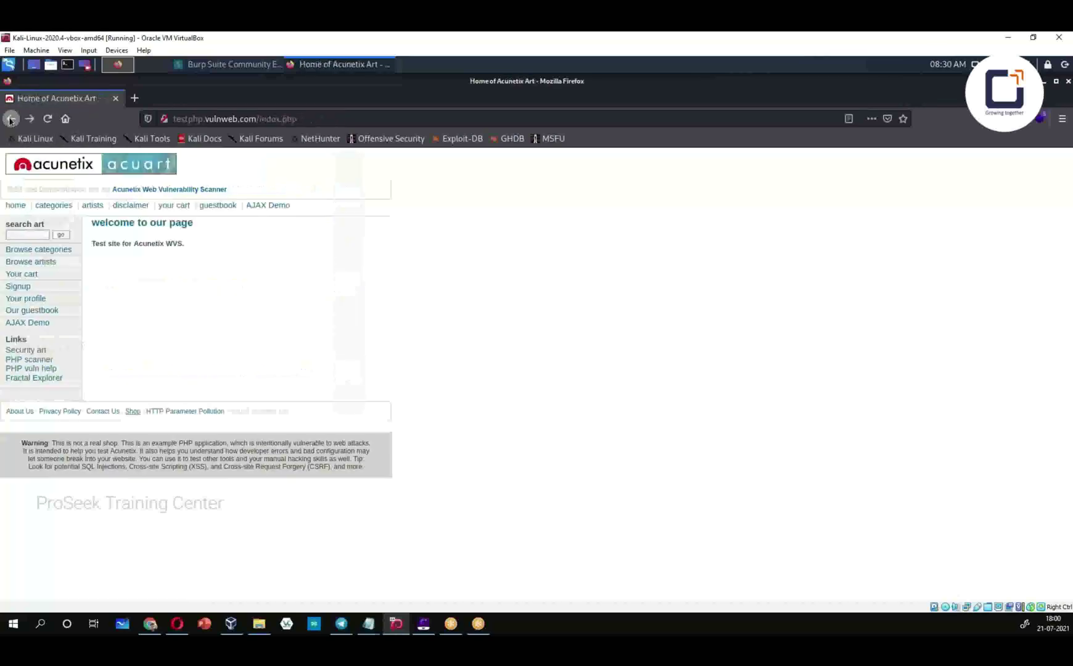
Step: Follow the home page's Contact Us, Privacy Policy and About Us links in turn, returning to the home page after each
left_click(116, 402)
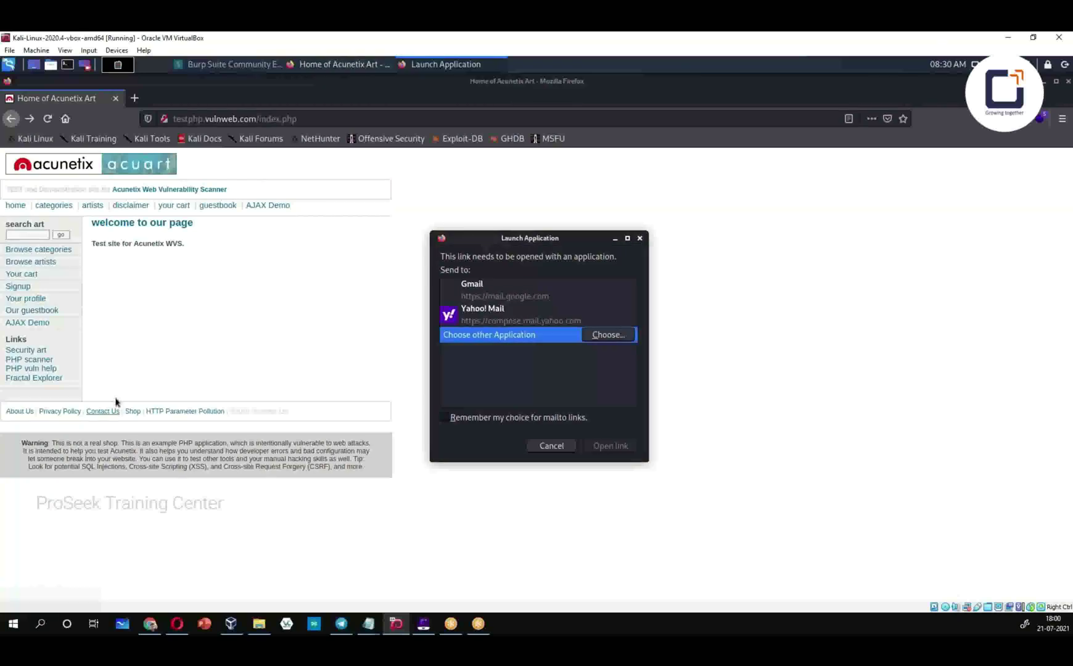
key("Escape")
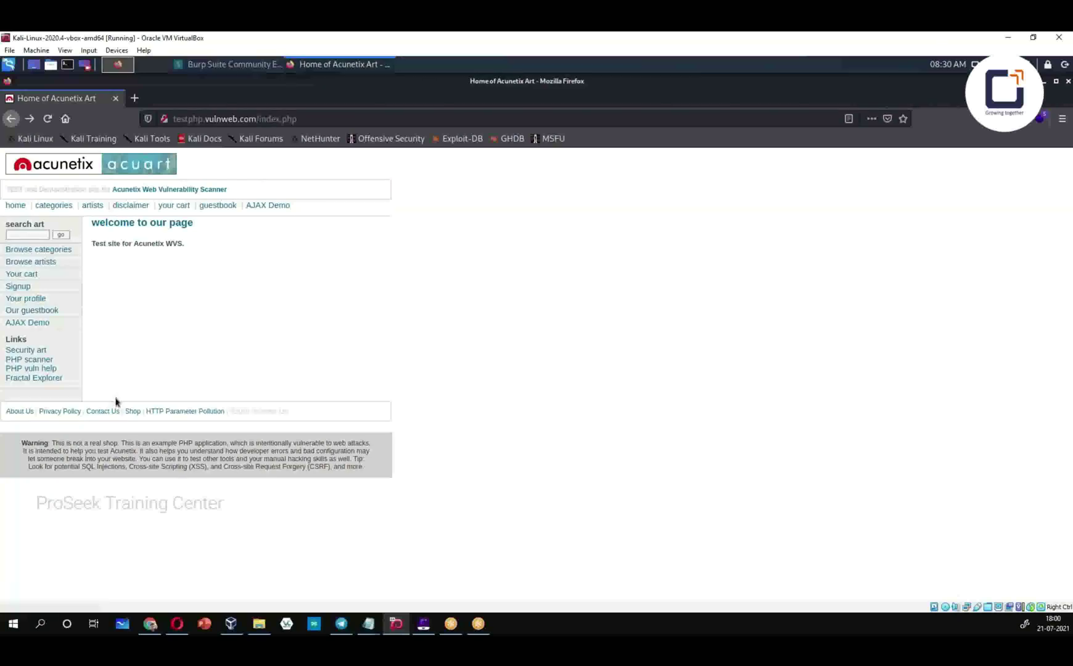
left_click(116, 402)
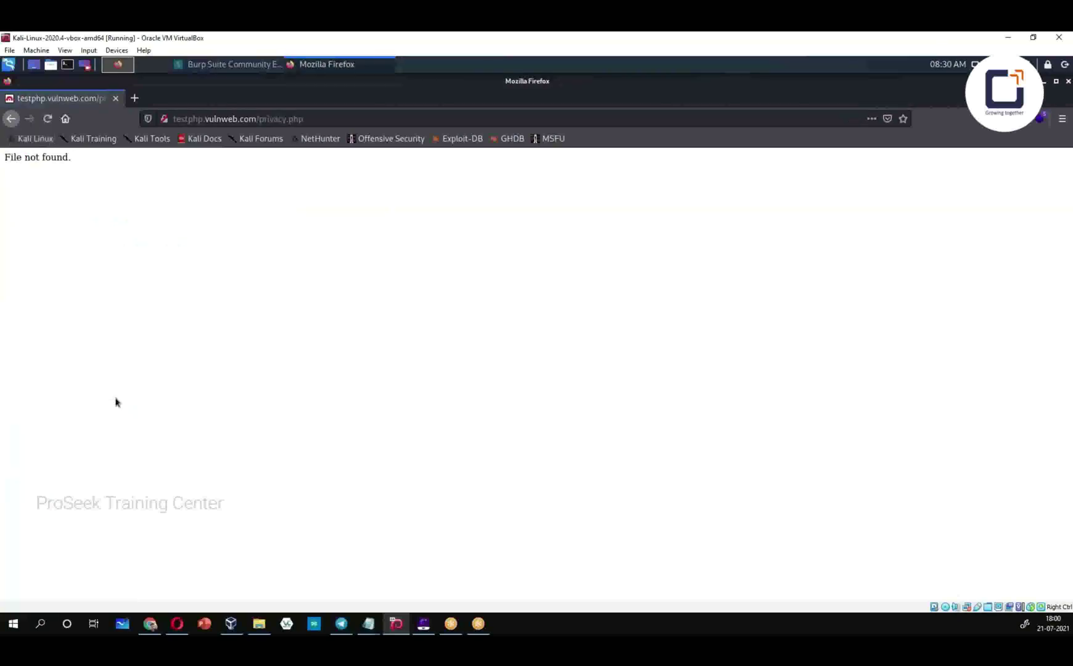
key("alt+Left")
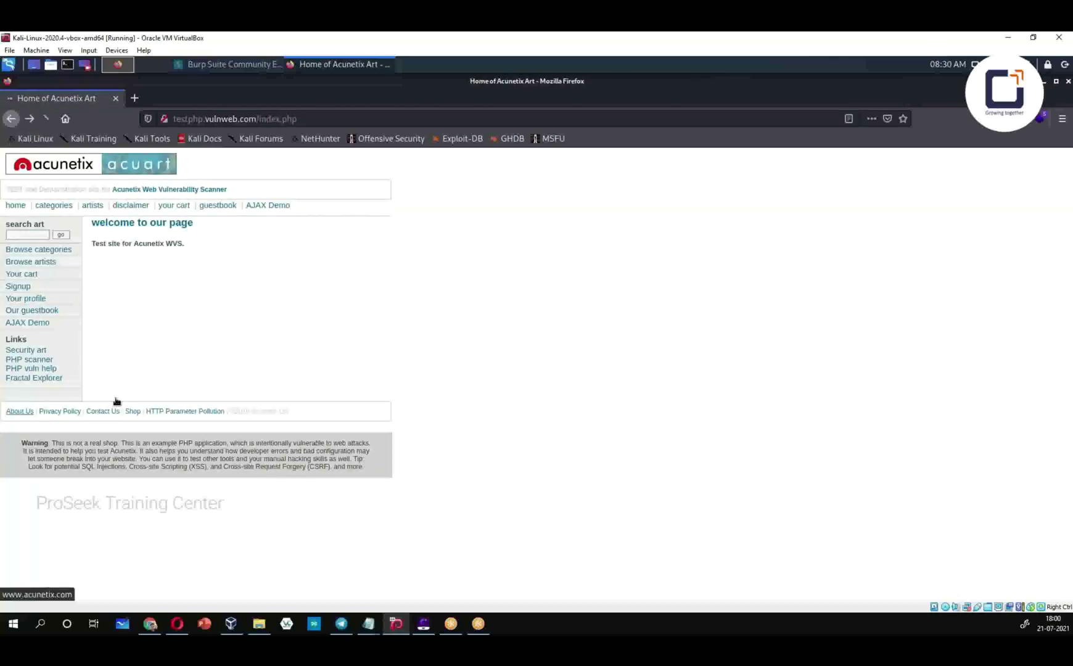
left_click(116, 402)
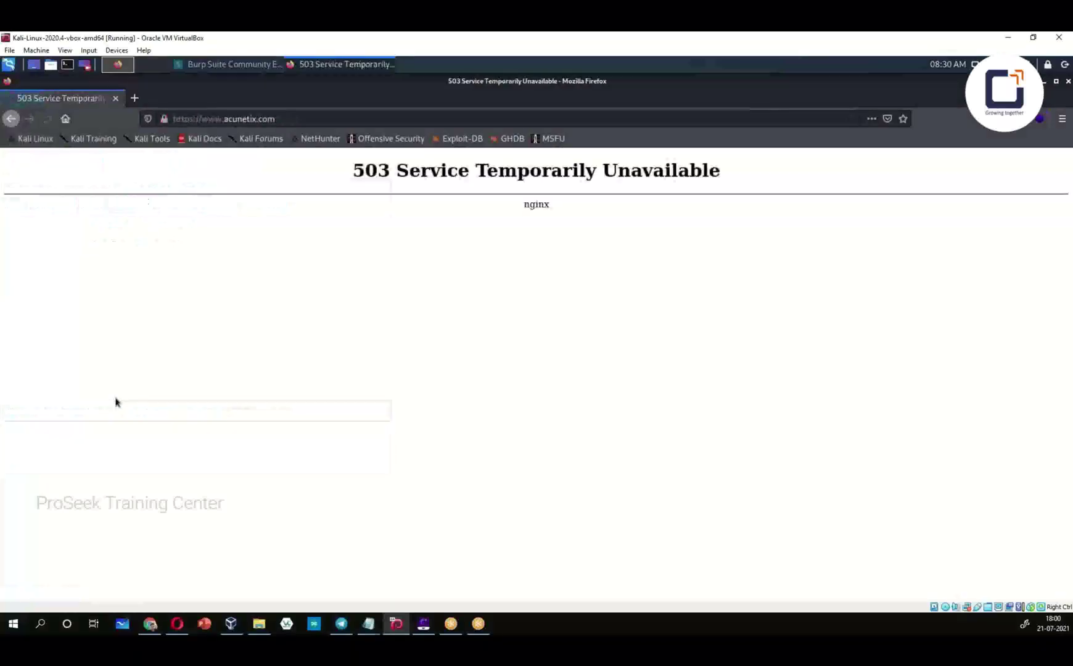
key("alt+Left")
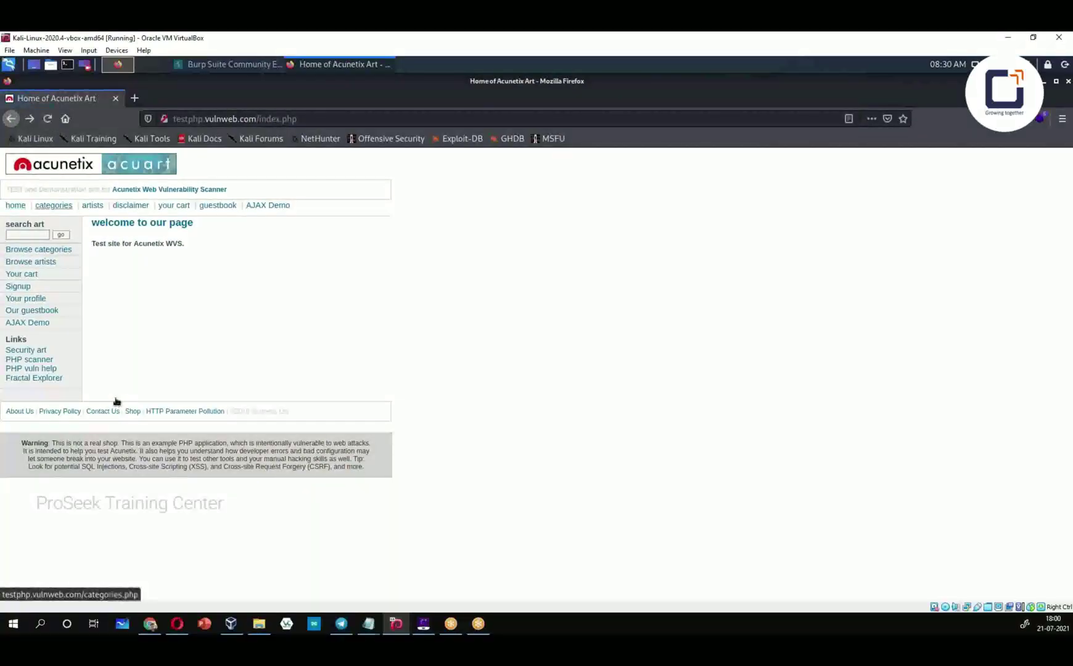
Step: Browse from the categories page into Posters, view the picture The shore, and return to the Posters list
left_click(53, 204)
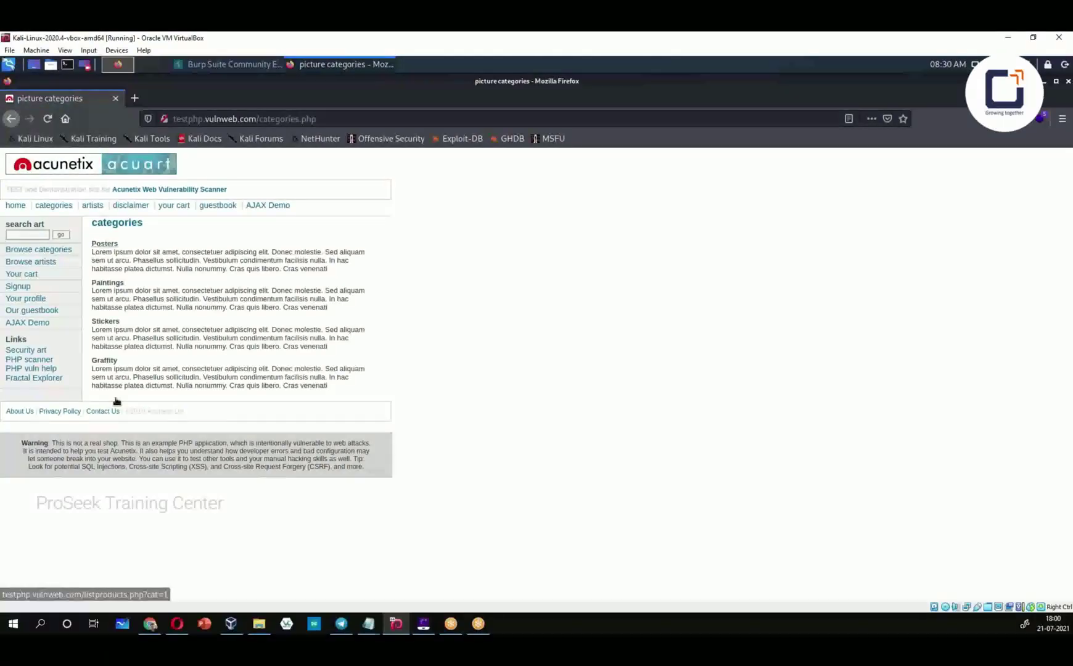
left_click(104, 243)
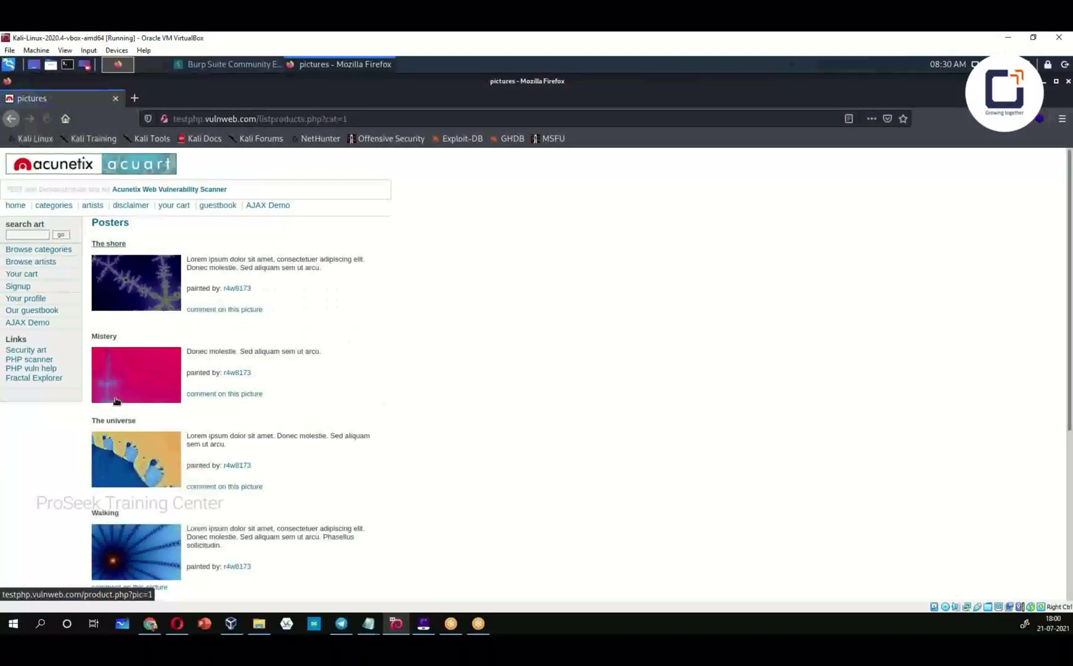
left_click(117, 401)
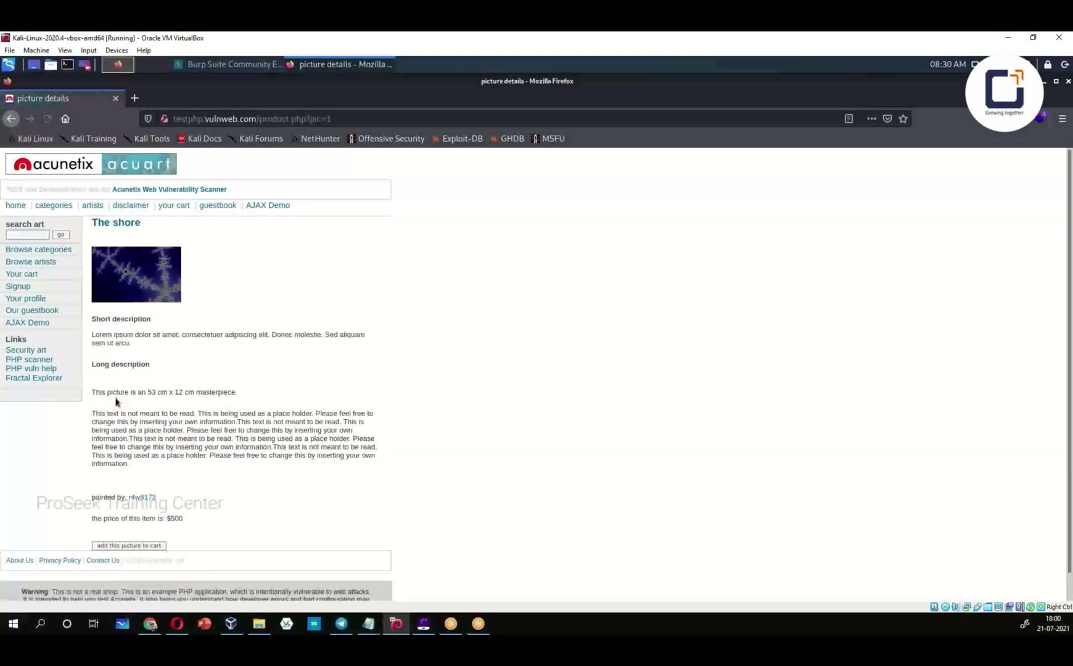
key("alt+Left")
key("alt+Left")
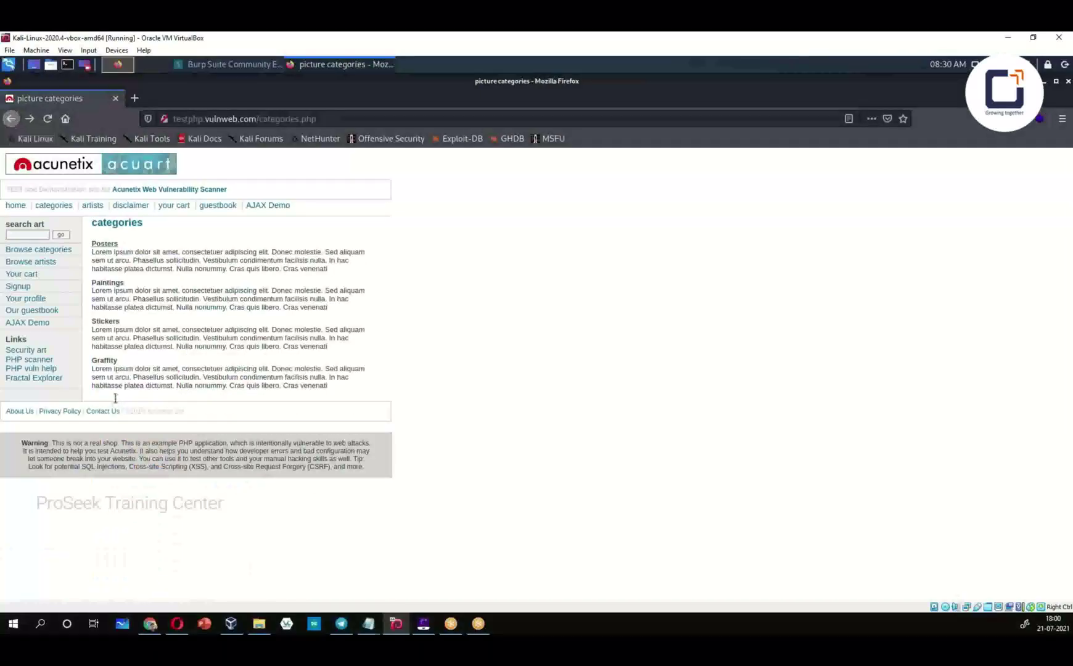
key("alt+Right")
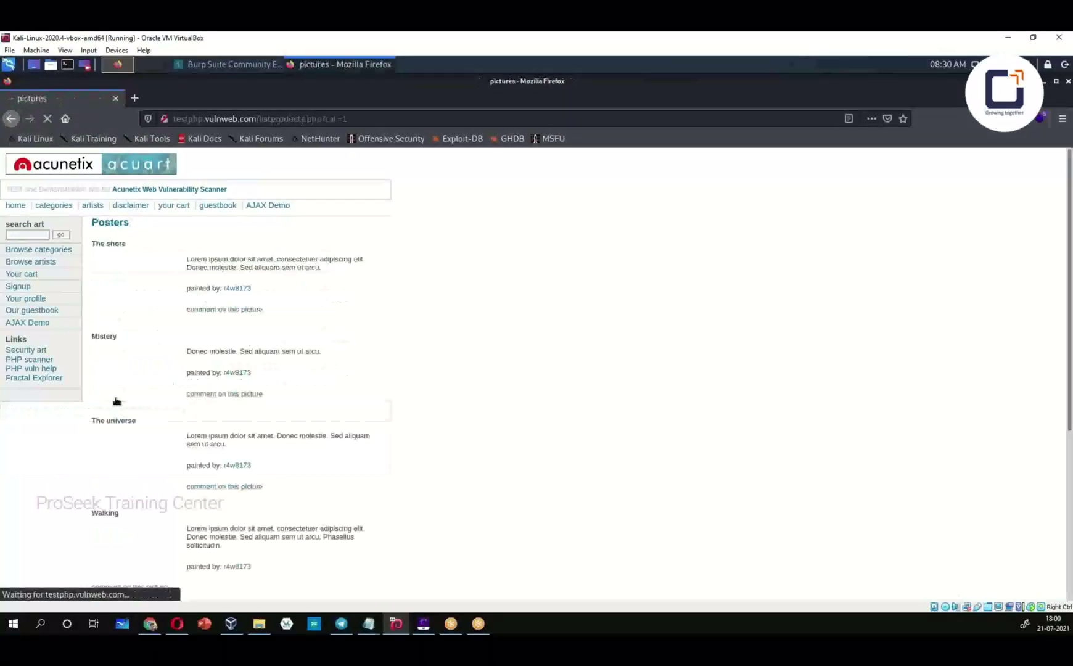
Step: Visit the detail pages of the Mistery, The universe and Walking posters, going back to the list between them
left_click(109, 338)
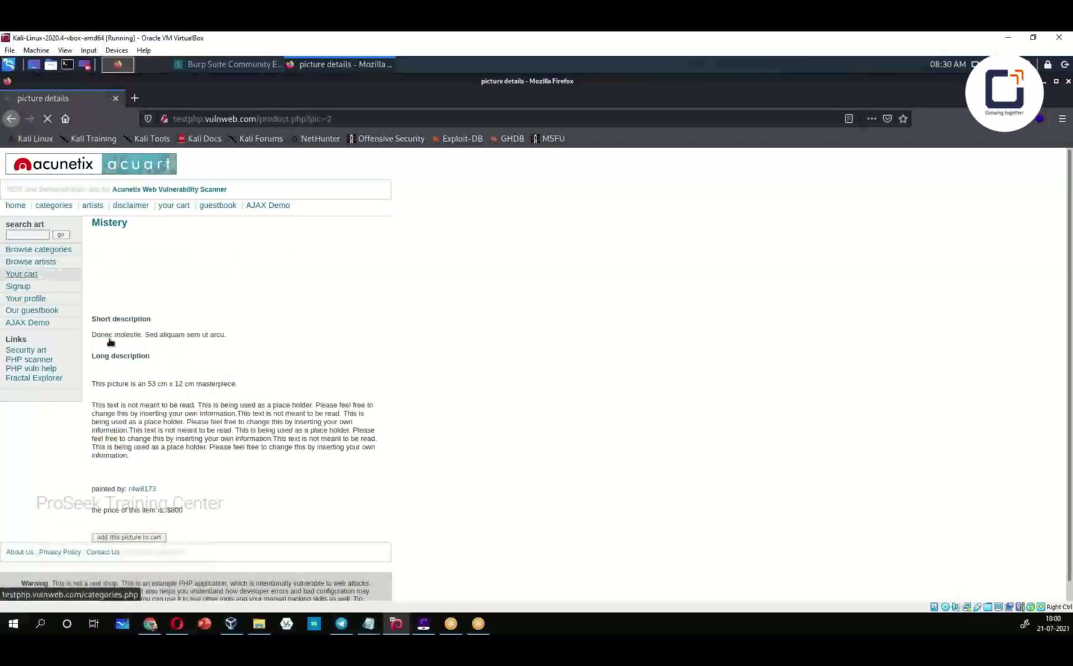
key("alt+Left")
left_click(109, 341)
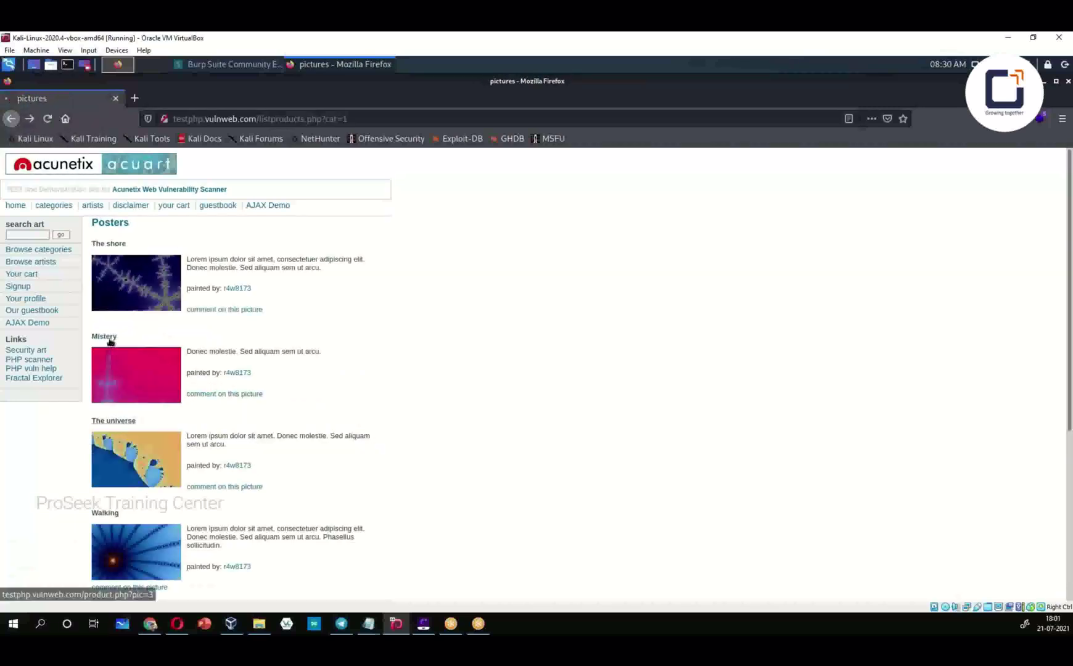
left_click(12, 119)
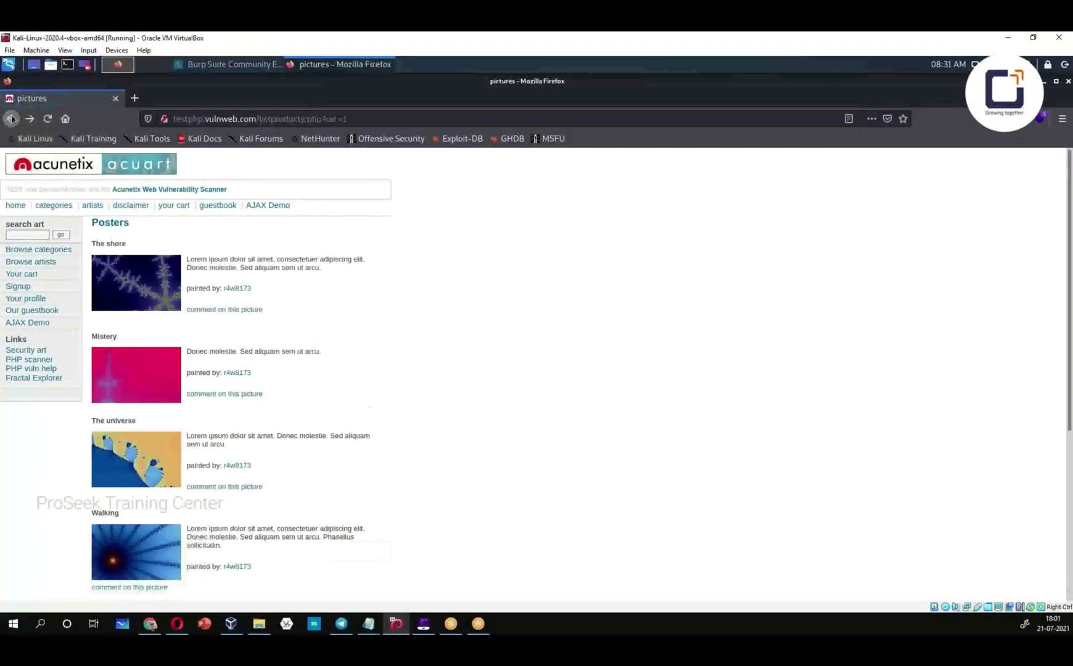
left_click(105, 513)
left_click(11, 118)
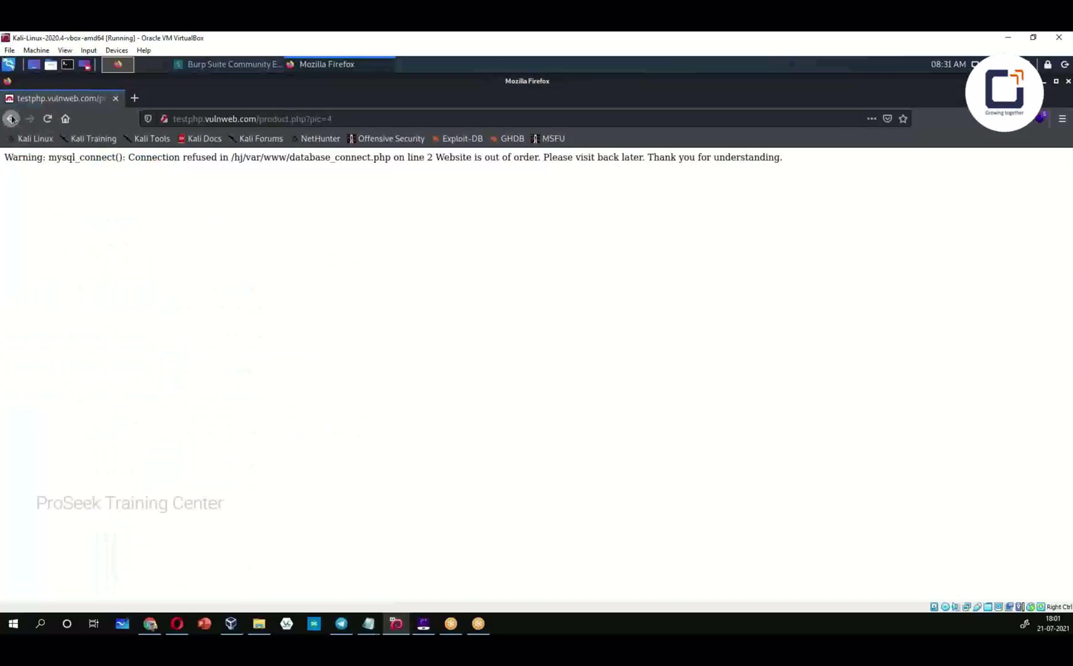
Step: Visit the detail pages of the Mean and Trees posters, returning to the Posters list after each
left_click(135, 525)
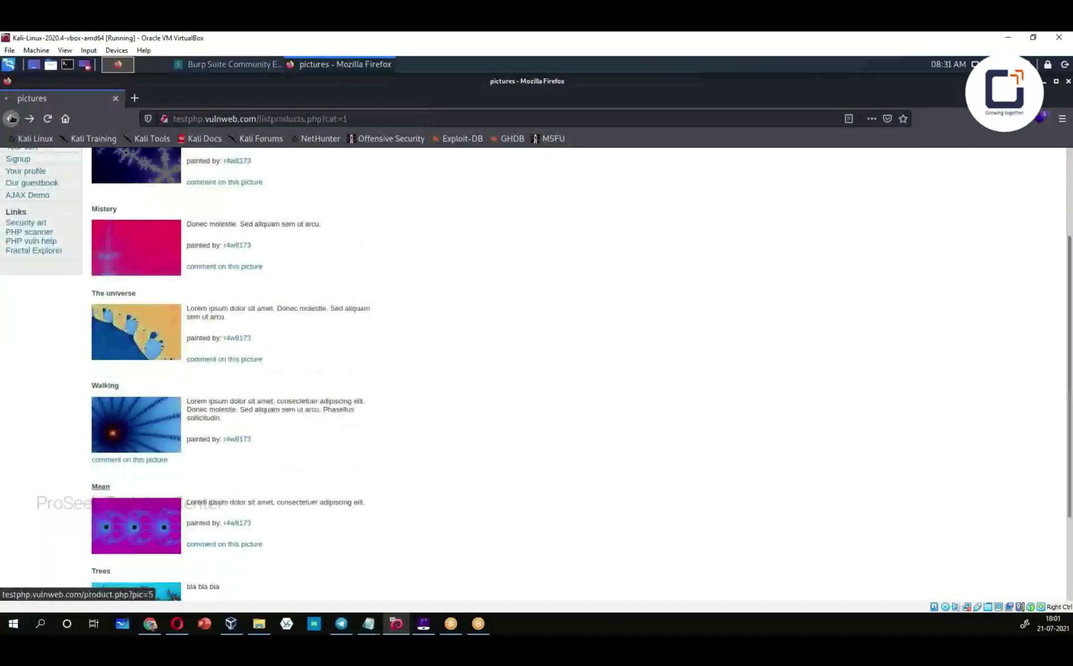
left_click(12, 119)
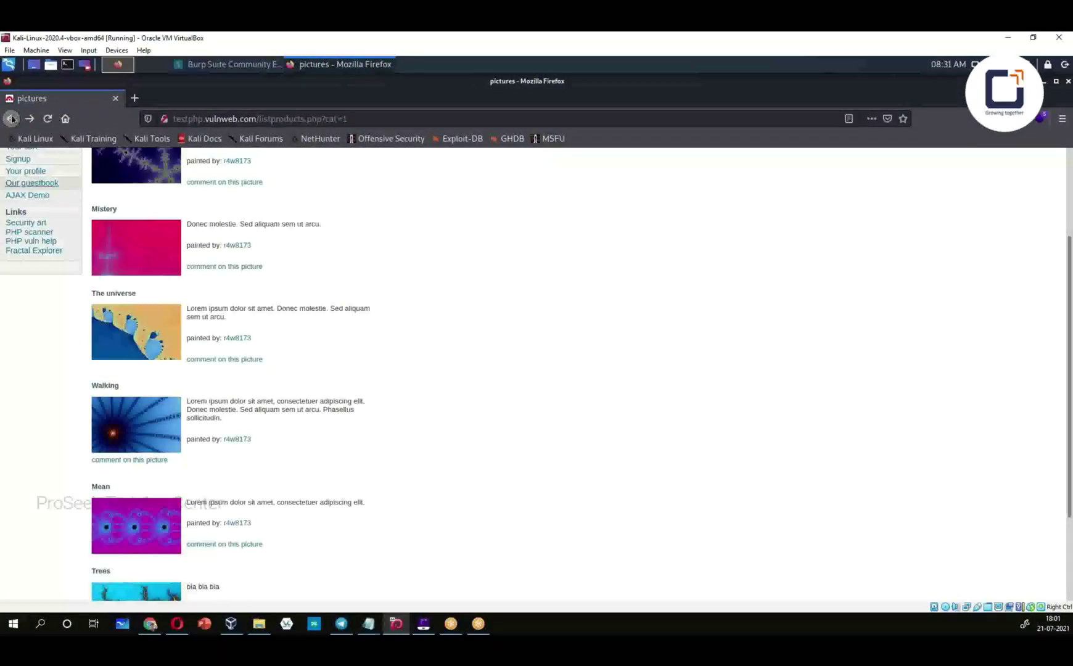
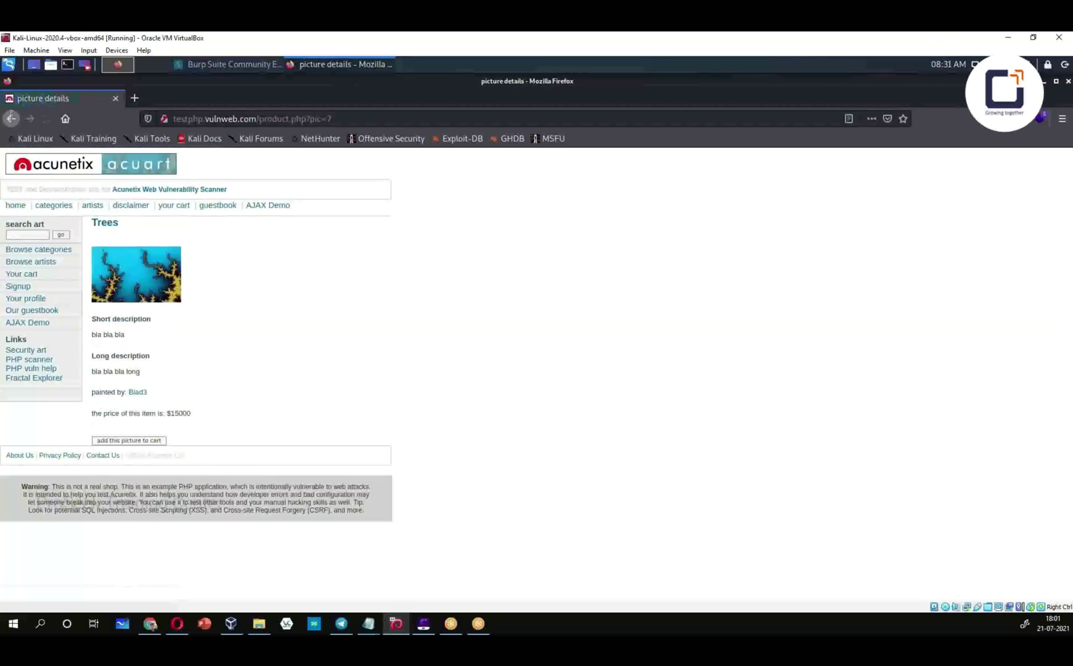
left_click(12, 118)
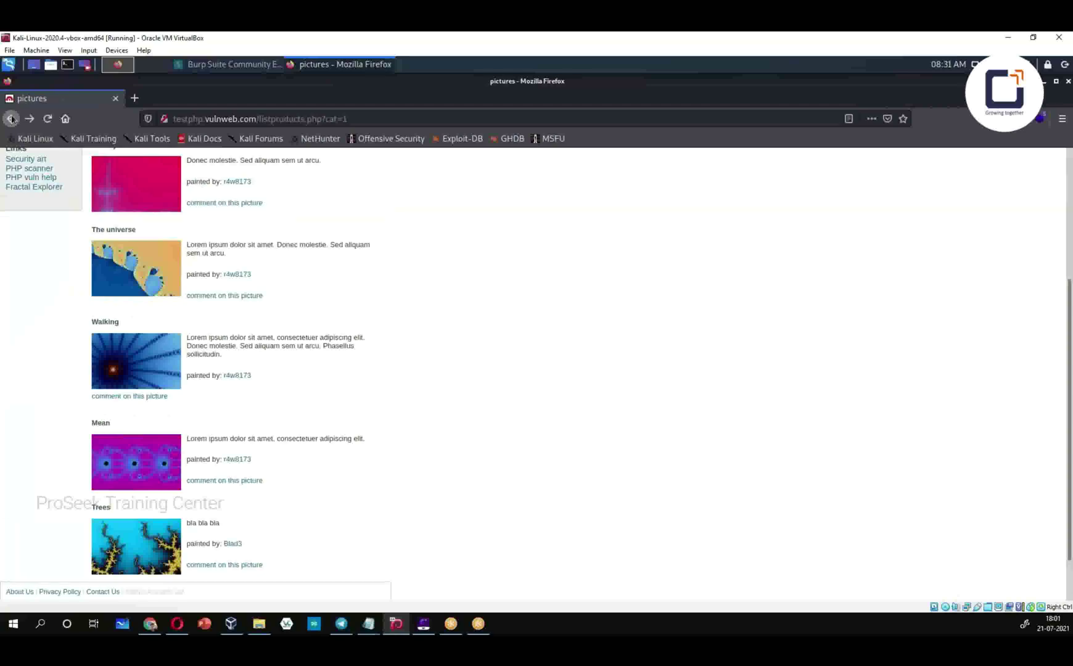
Step: Switch to Burp Suite and review the site map's filter options and the target scope entry for testphp.vulnweb.com
key("alt+Tab")
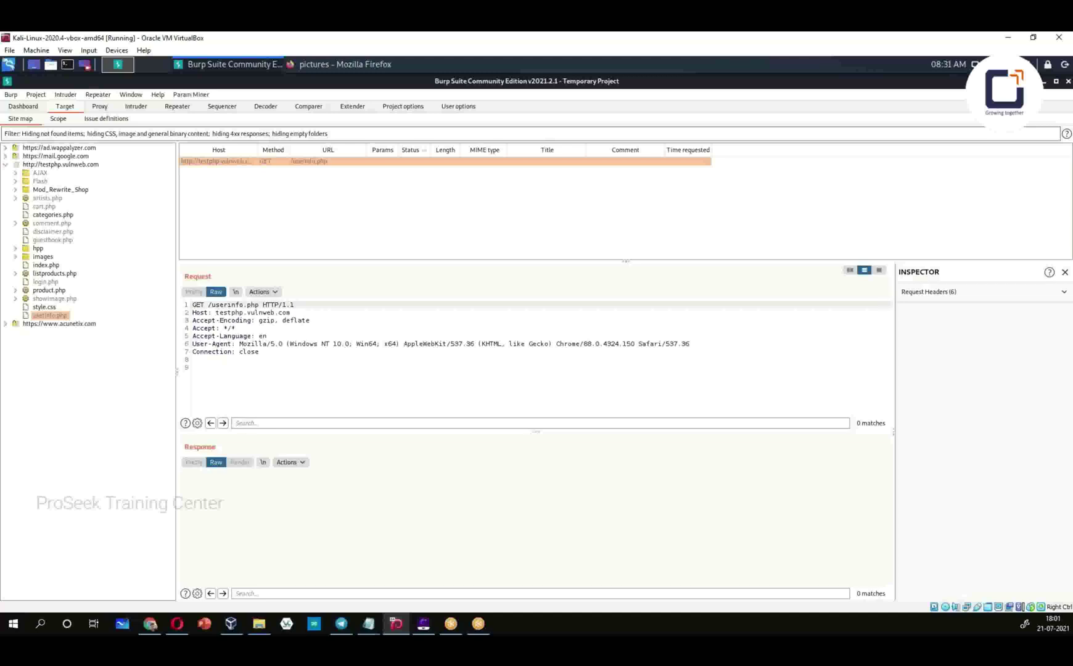
right_click(71, 157)
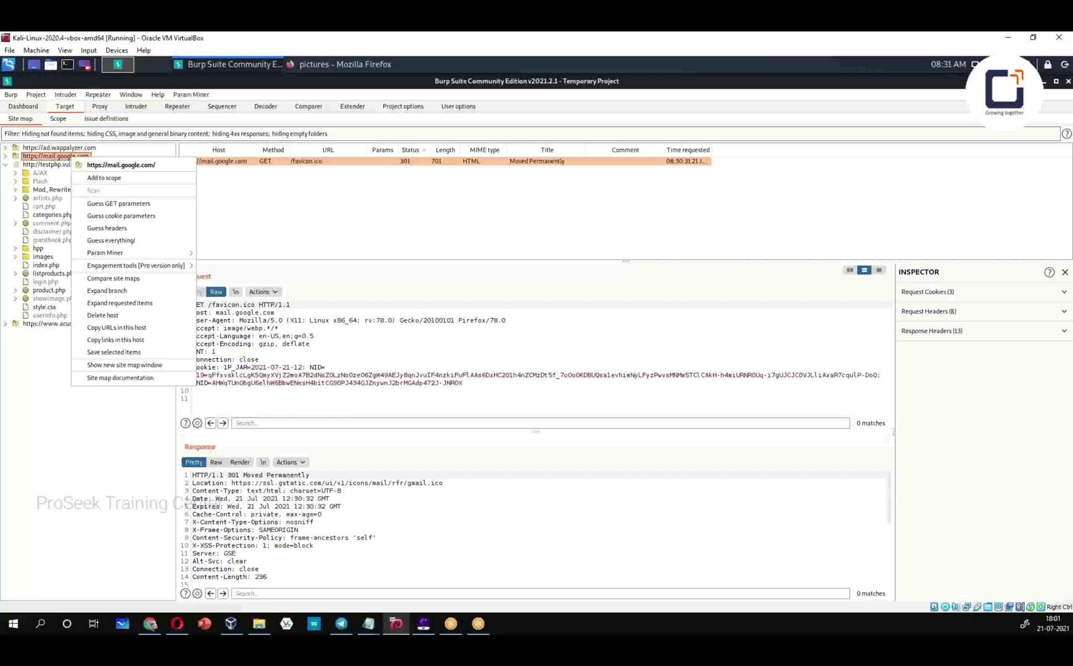
key("Escape")
left_click(204, 133)
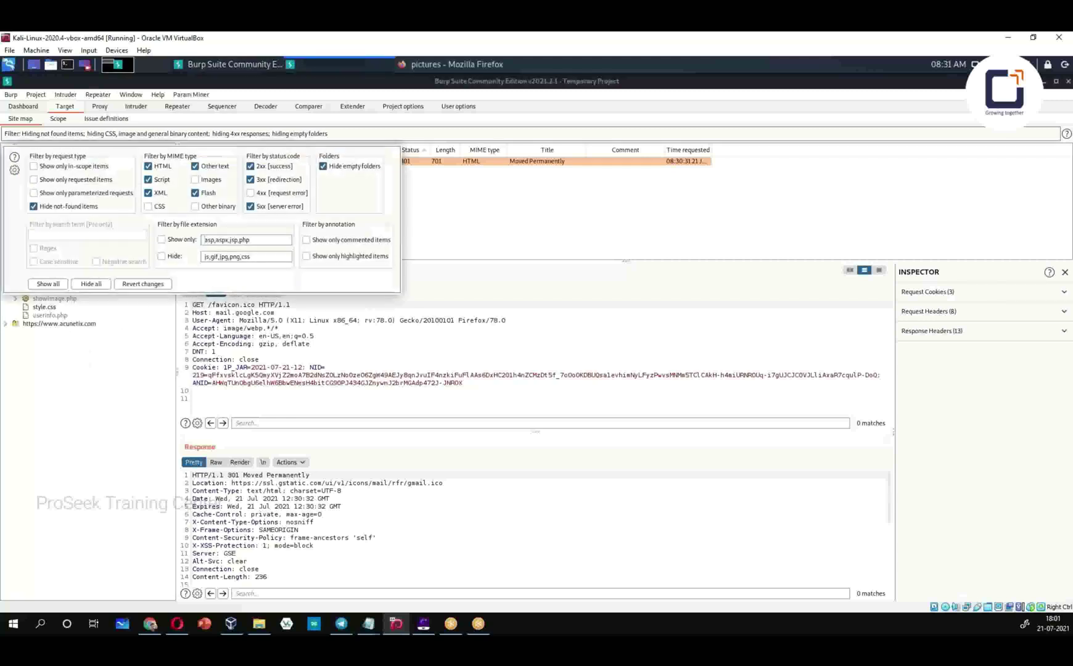
left_click(605, 231)
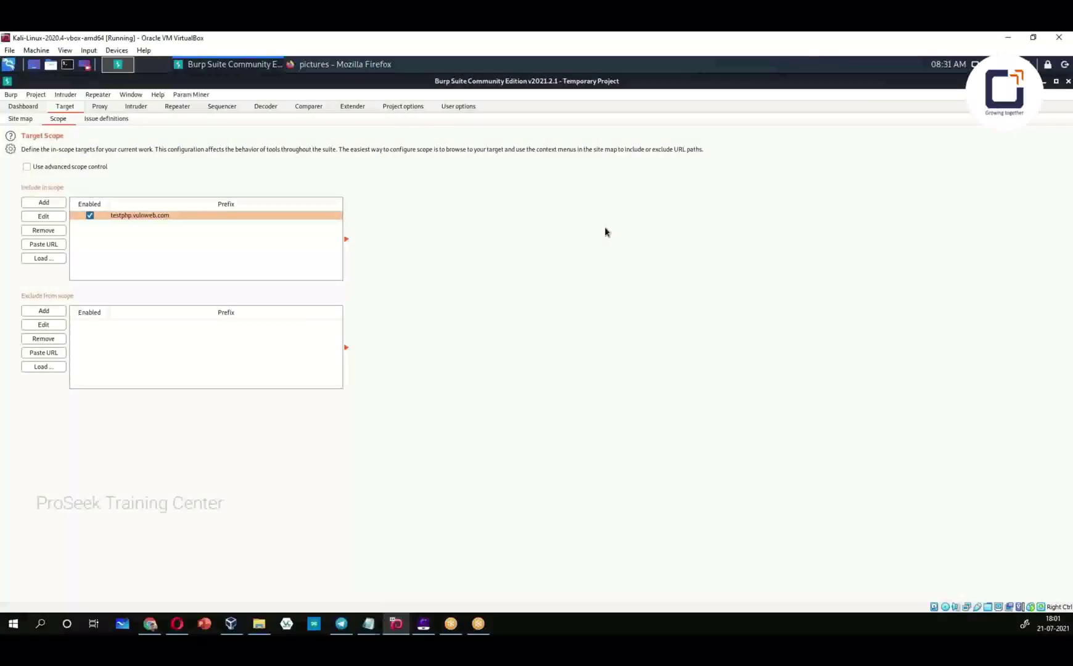
left_click(346, 239)
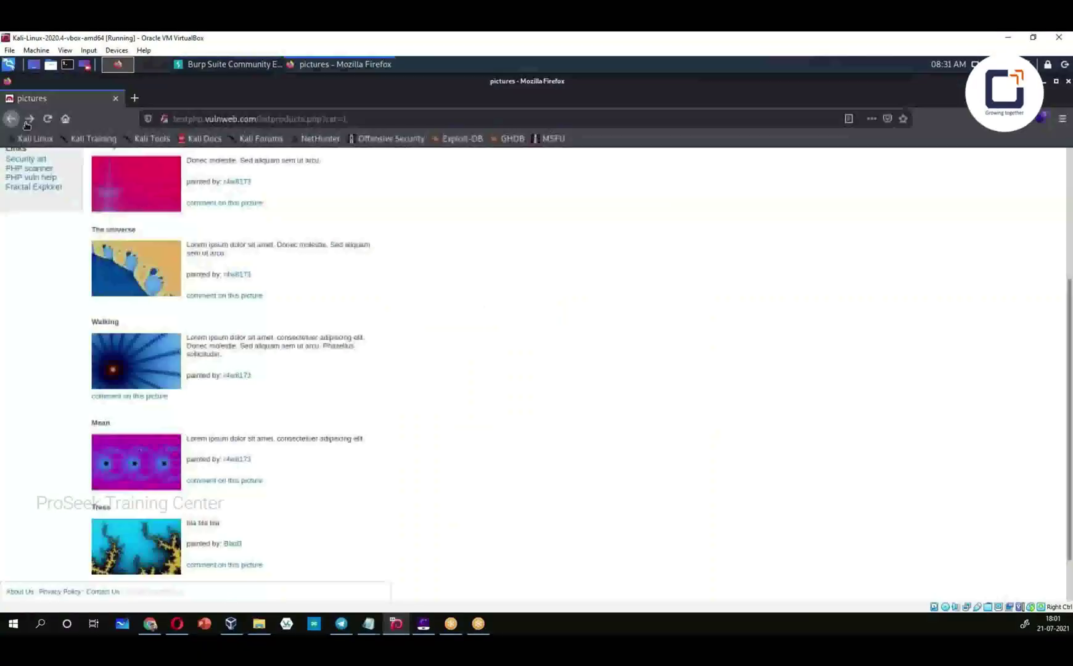
Step: Switch to Firefox, open the comment form for the Trees picture from the Posters list, and close it
key("alt+Tab")
scroll(224, 507, "down", 2)
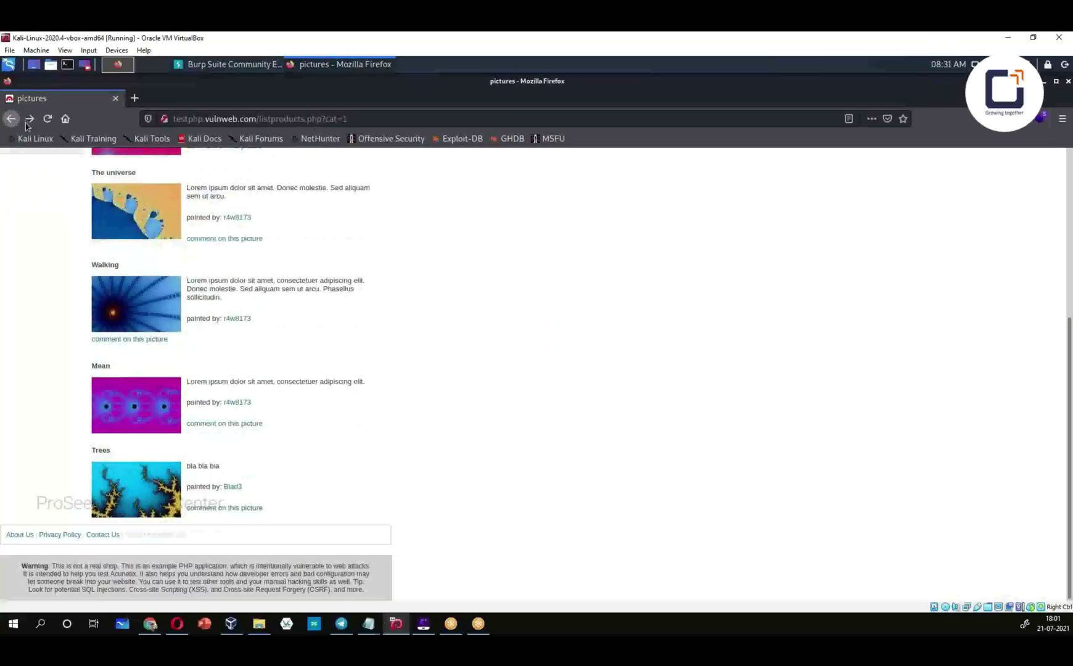
left_click(225, 508)
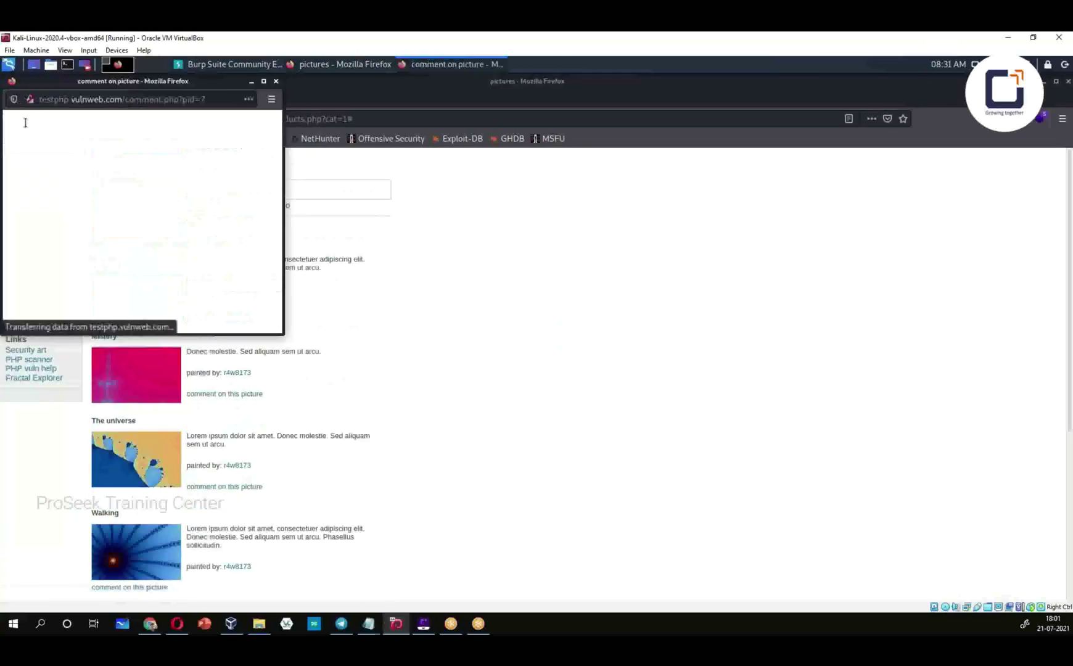
left_click(275, 81)
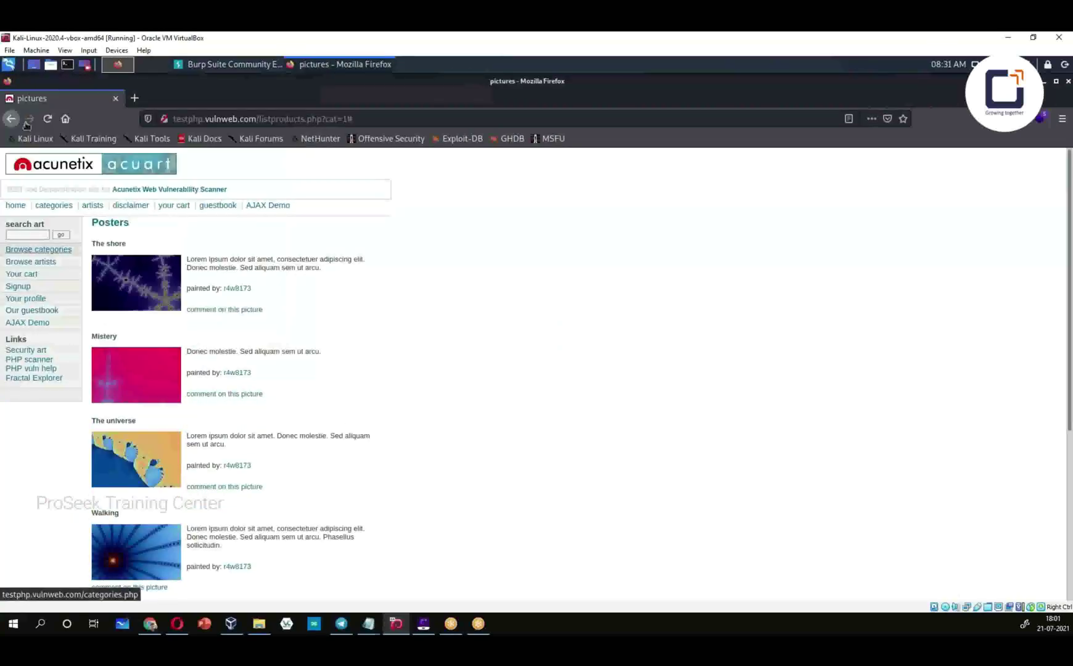
Step: Browse to the artists page and open the comment forms of the first two artists, closing each one
left_click(31, 262)
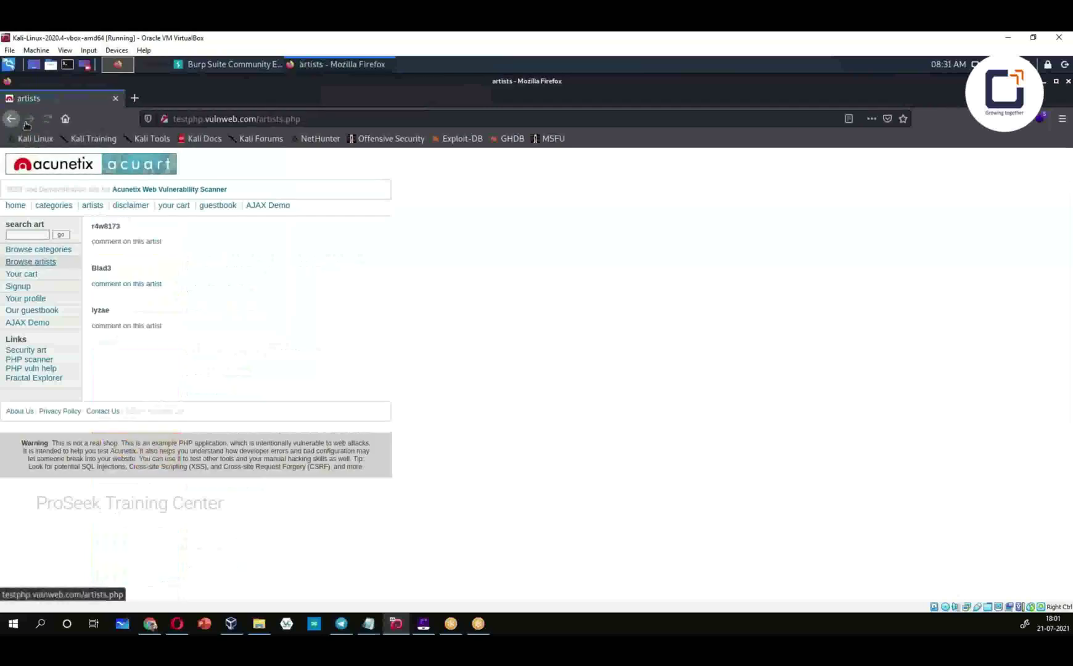
left_click(127, 241)
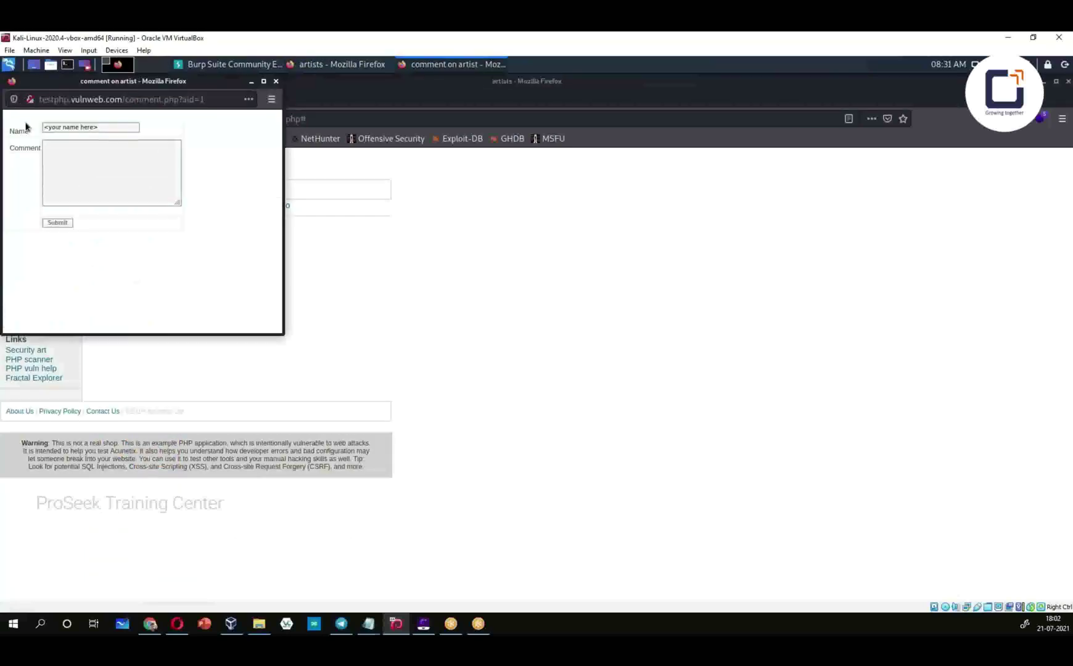
left_click(275, 81)
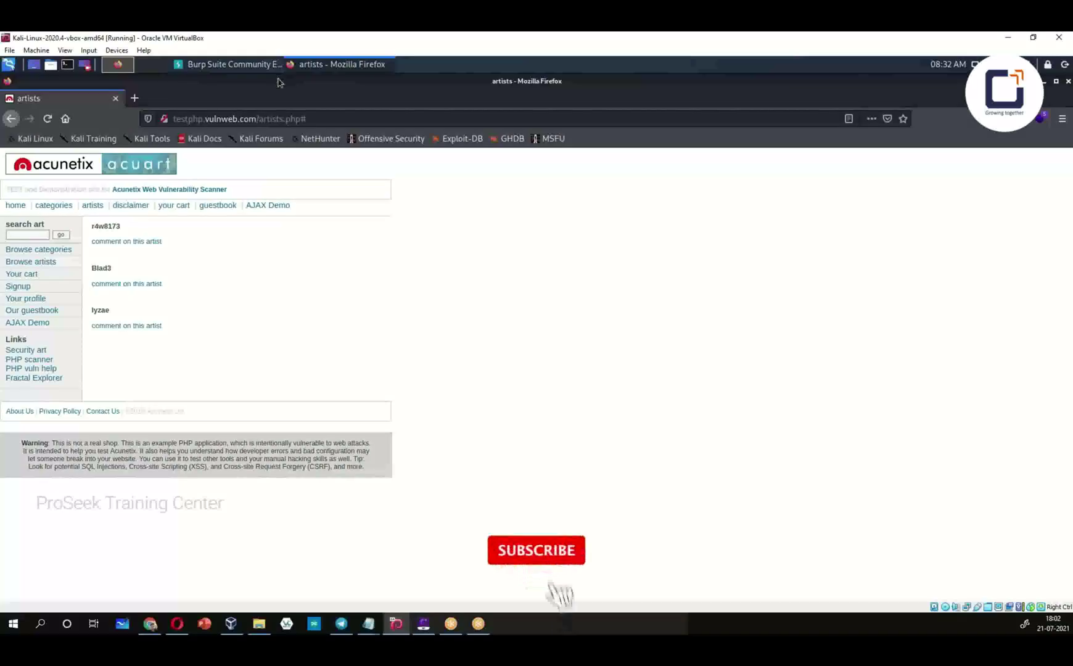
left_click(127, 283)
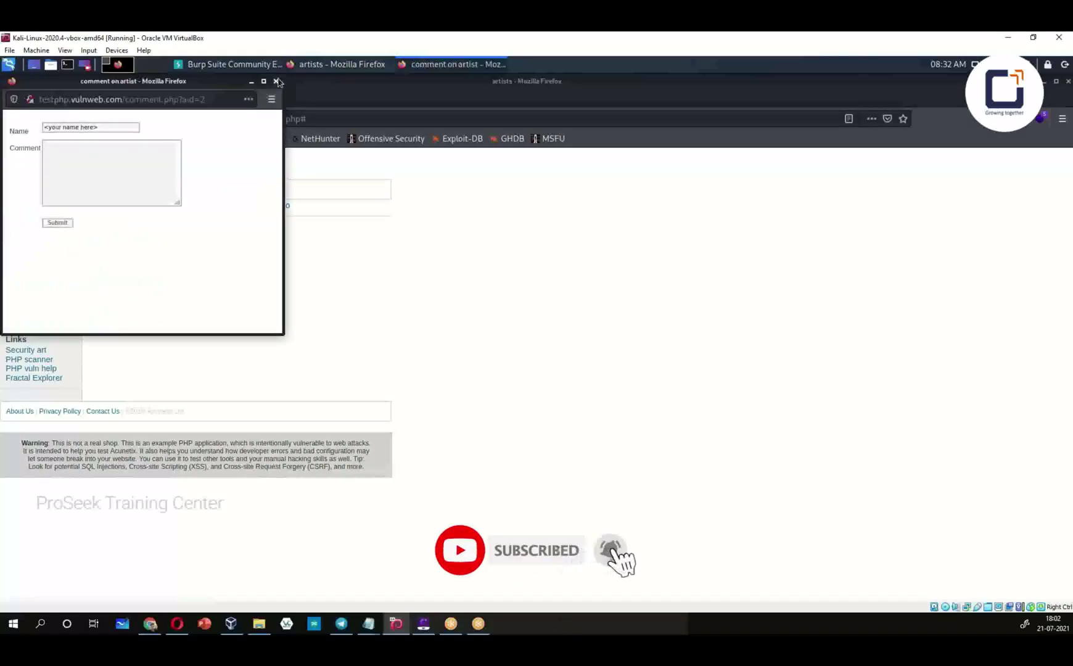
left_click(276, 81)
key("Return")
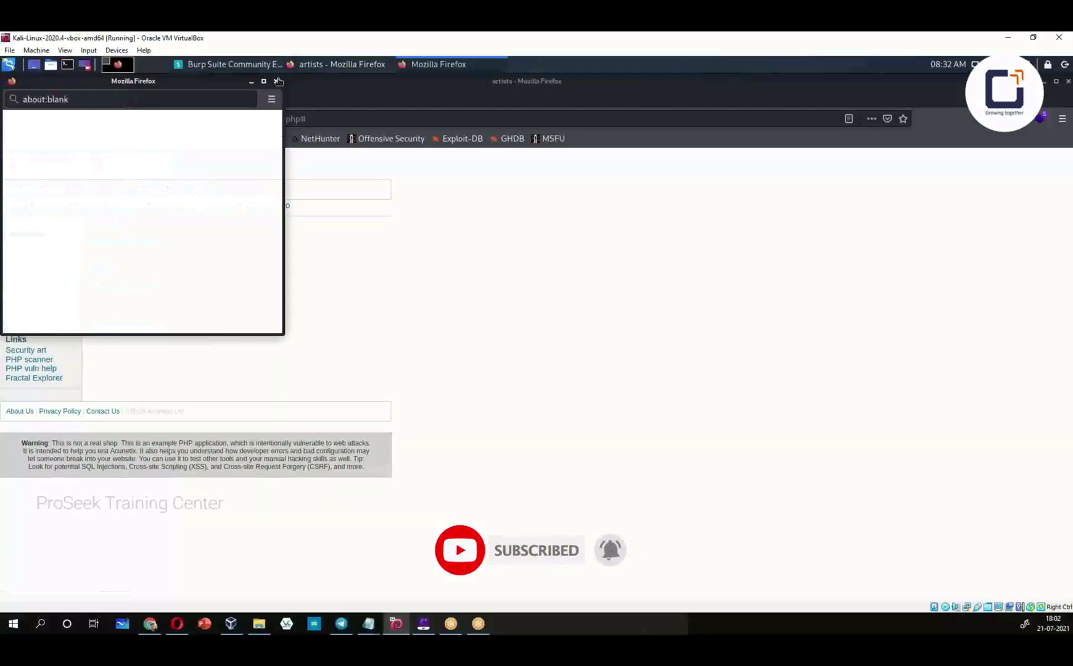
left_click(276, 80)
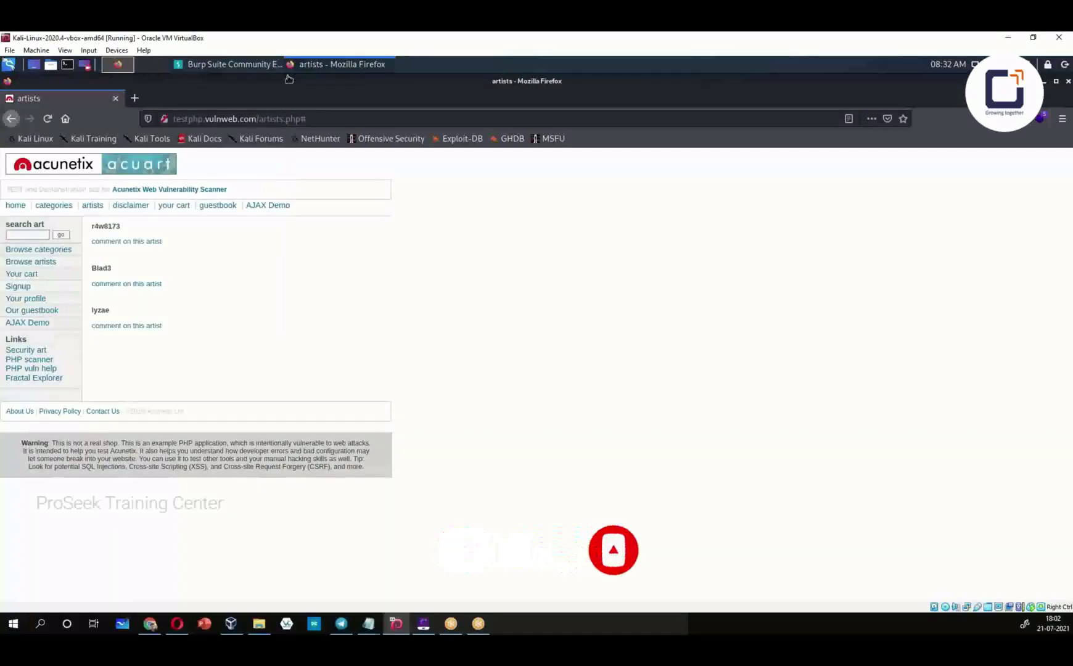
Step: Follow the Your profile link from the artists page
key("Tab")
key("Tab")
key("Tab")
key("Tab")
key("Return")
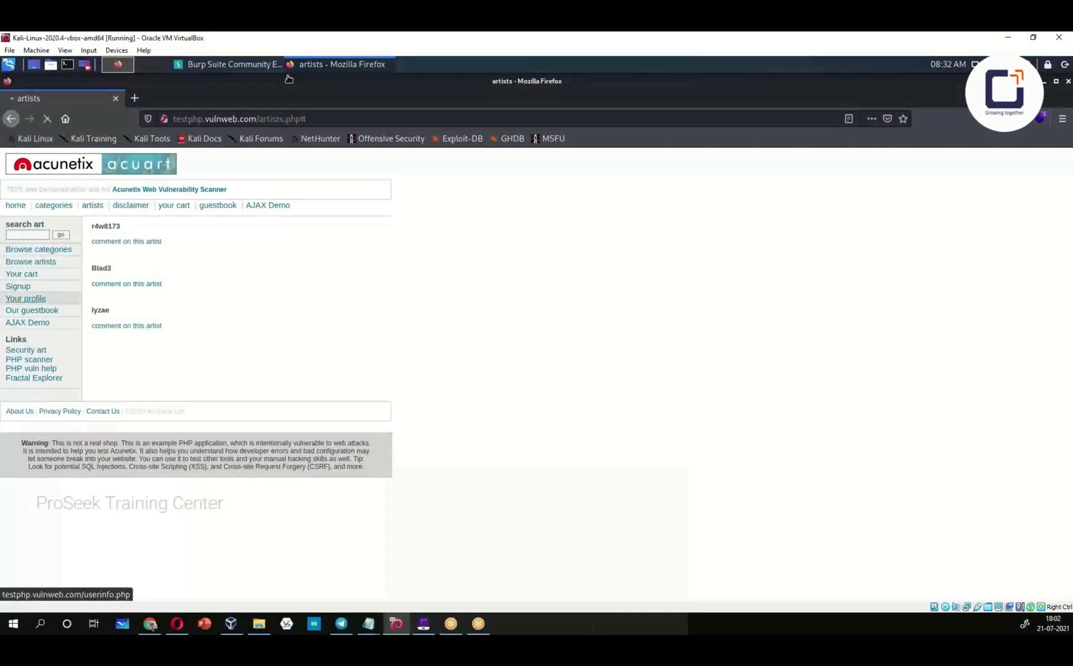
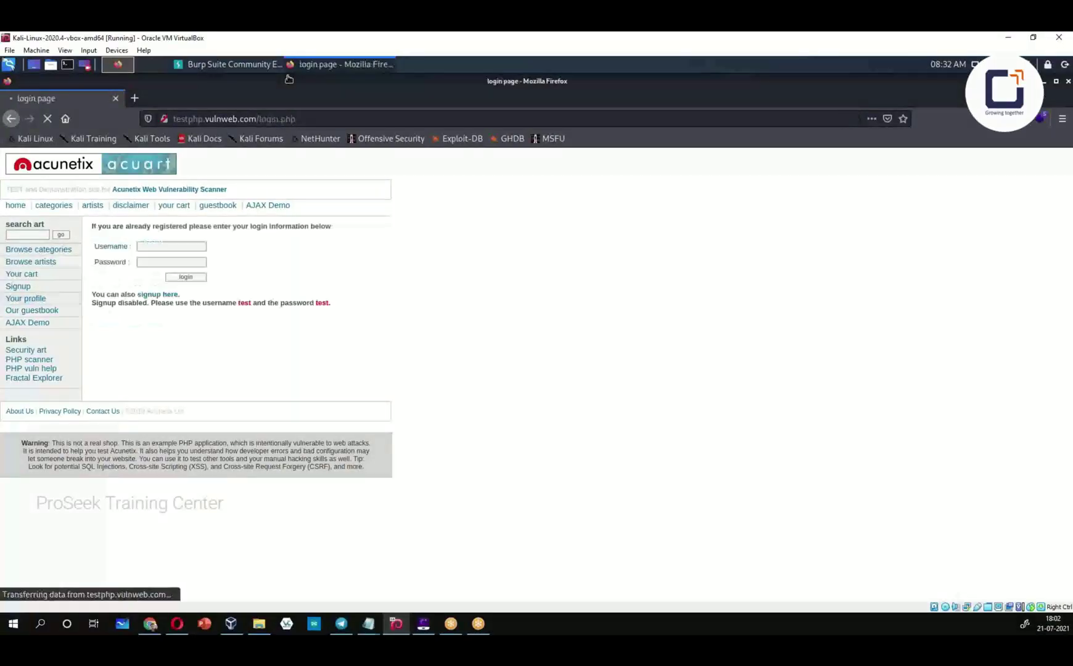
Step: Request Your profile again from the login page, and return to the artists page
key("Tab")
key("Tab")
key("Tab")
key("Tab")
key("Tab")
key("Tab")
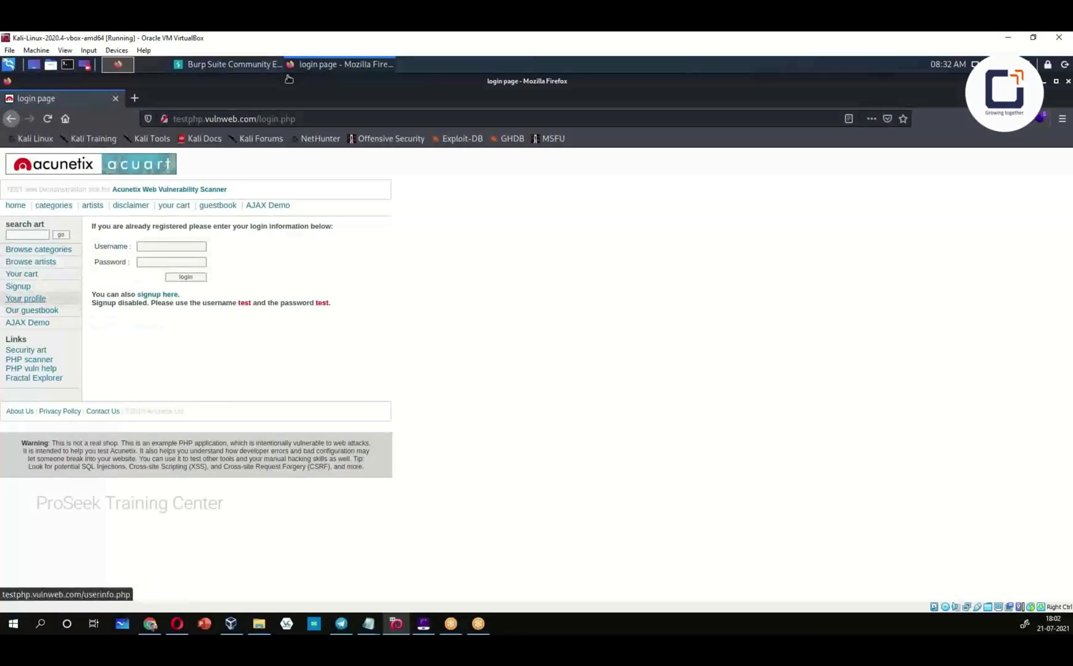
key("shift+Tab")
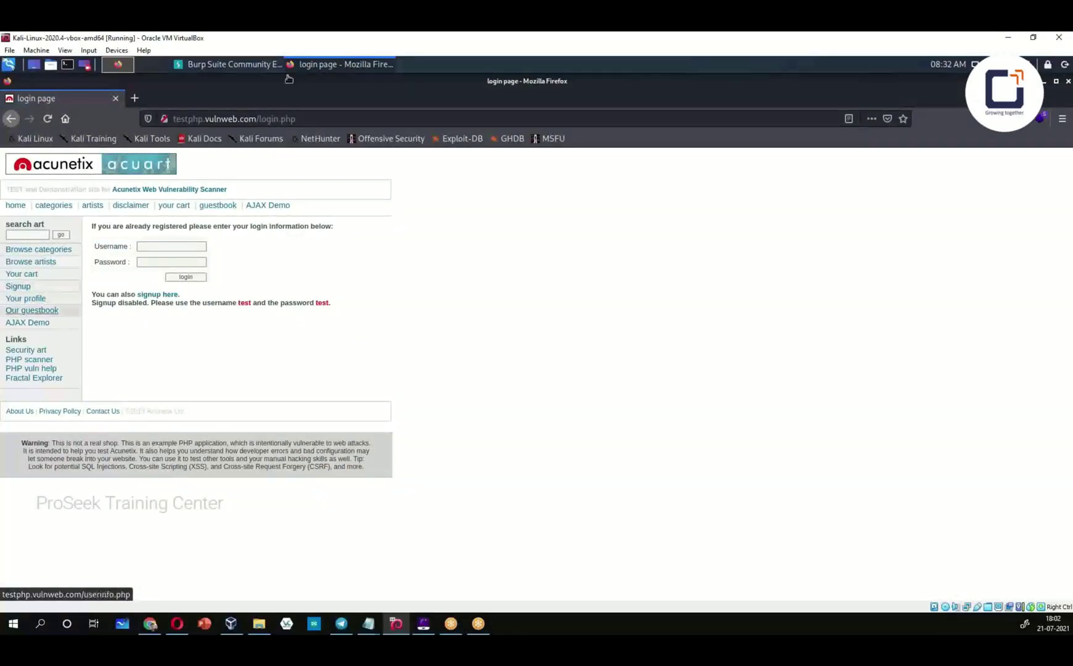
key("shift+Tab")
key("Return")
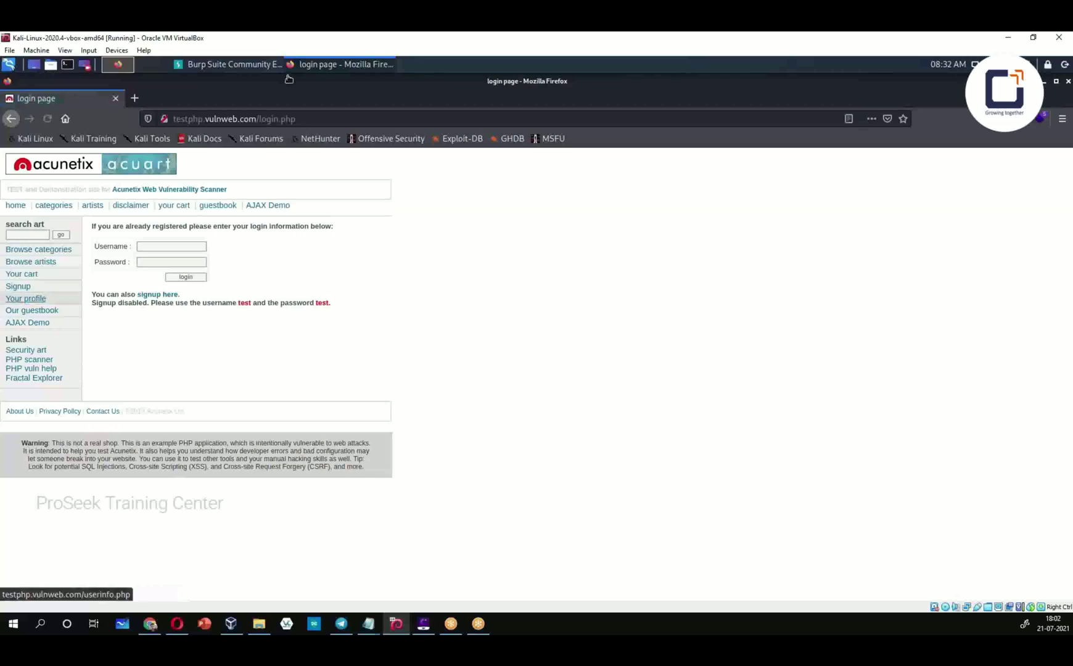
key("shift+Tab")
key("shift+Tab")
key("Return")
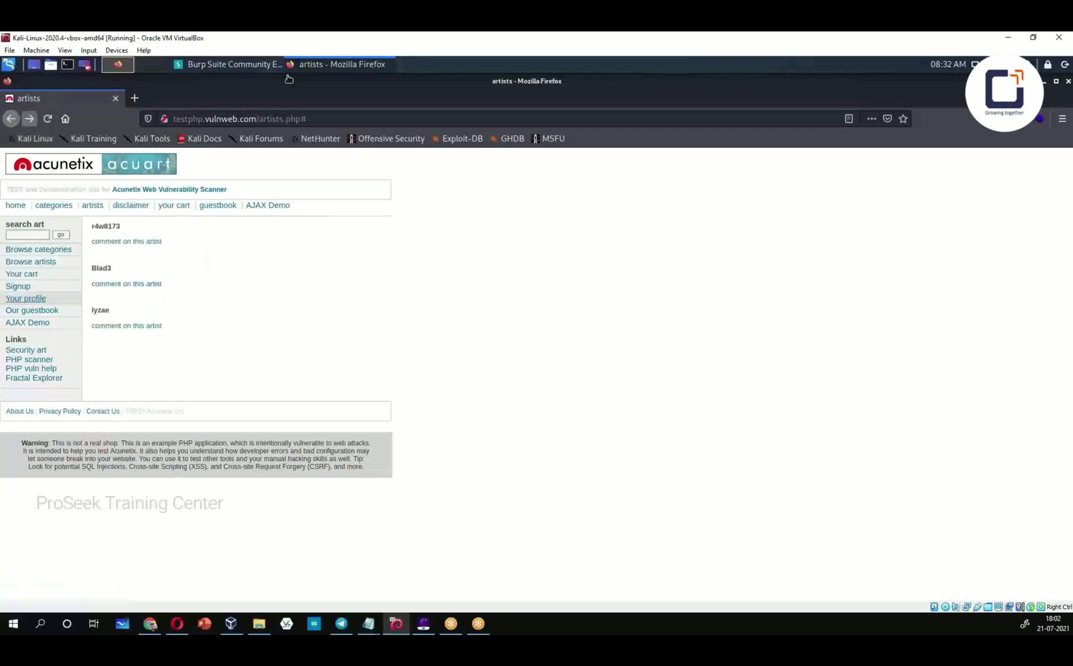
Step: Switch to Burp Suite and examine the testphp.vulnweb.com site map branch, including the comment.php requests and their available actions
key("alt+Tab")
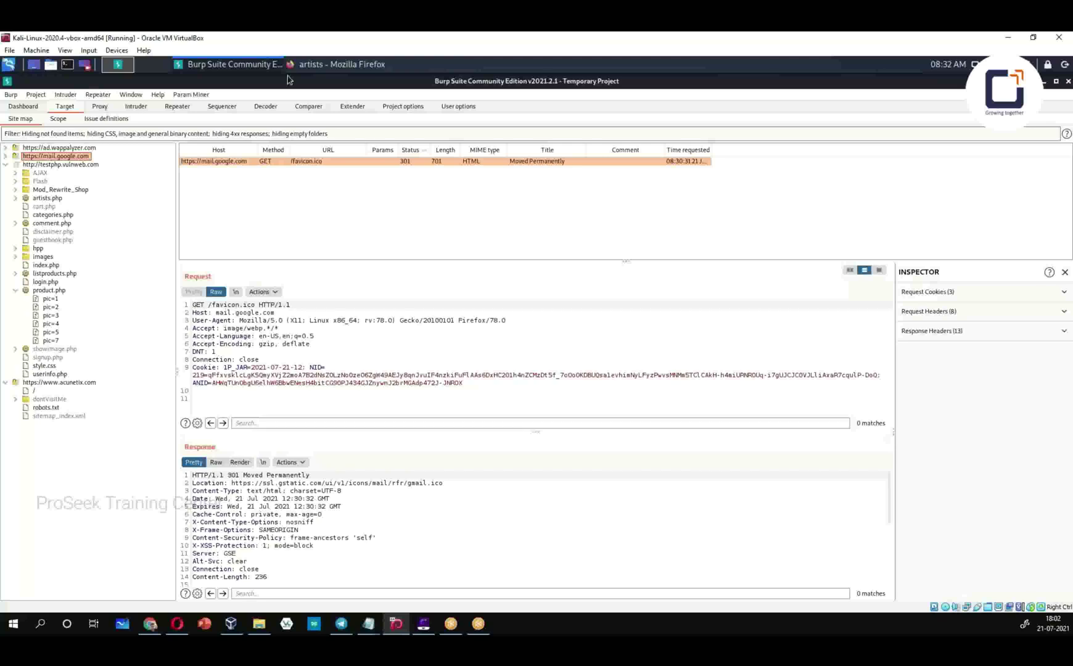
left_click(16, 275)
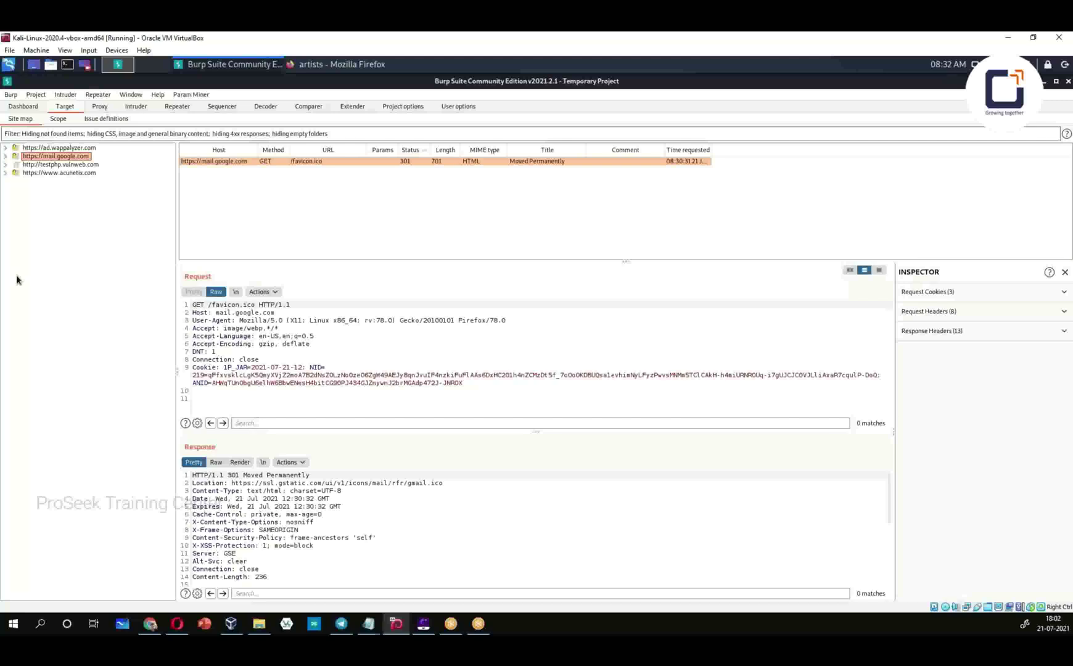
left_click(5, 165)
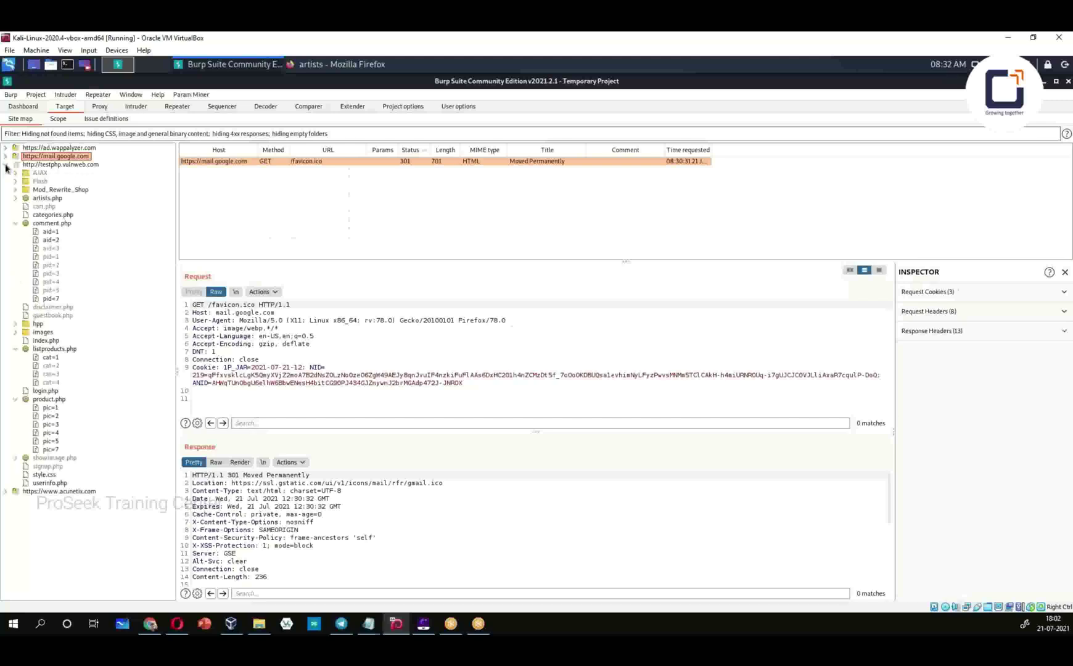
right_click(54, 224)
mouse_move(99, 319)
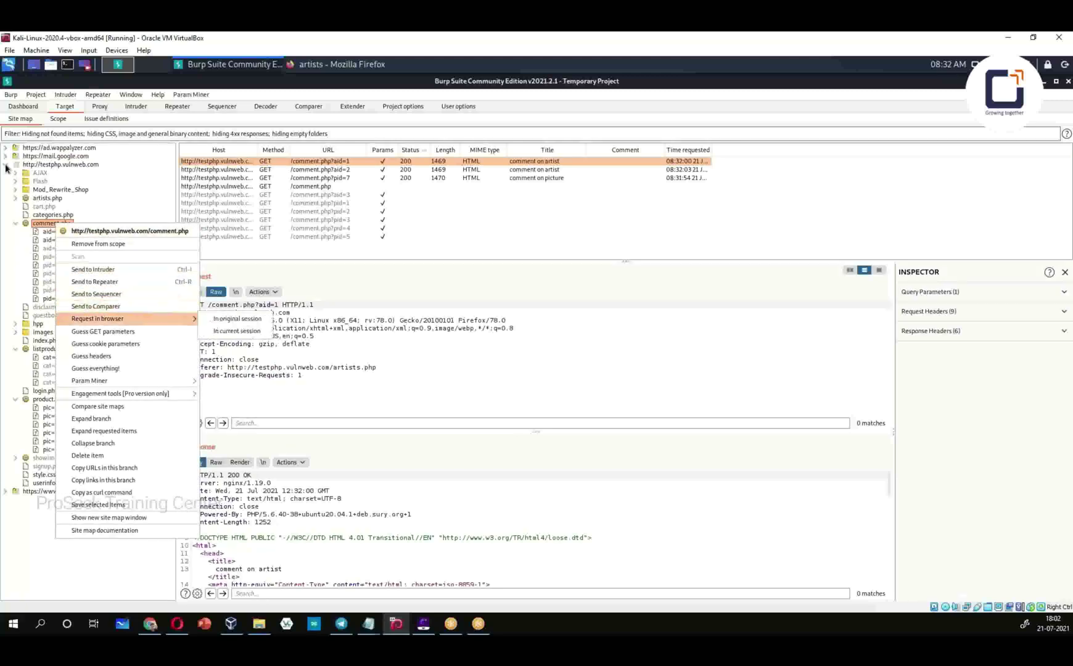
left_click(130, 280)
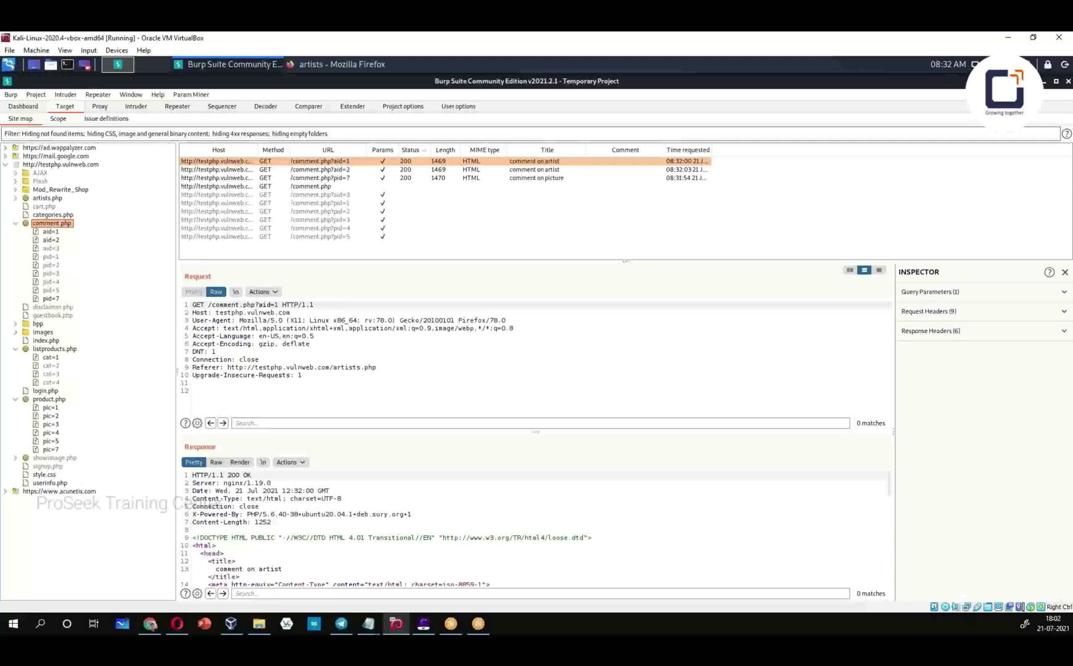
left_click(6, 164)
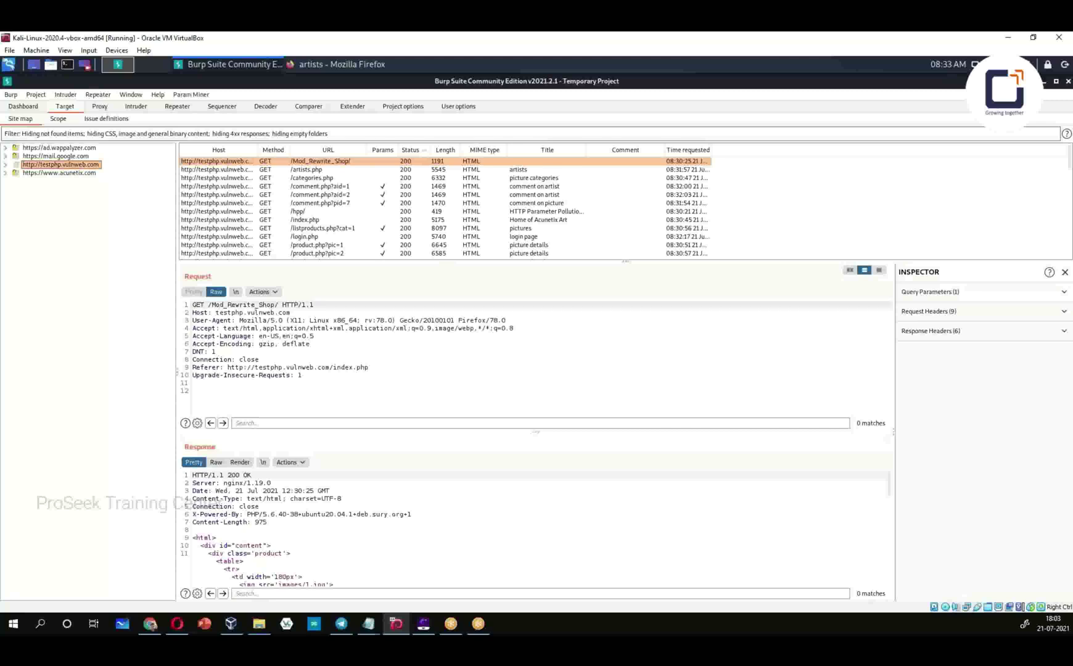
Step: Switch to Firefox and visit the site's picture categories page and the Your cart page
key("alt+Tab")
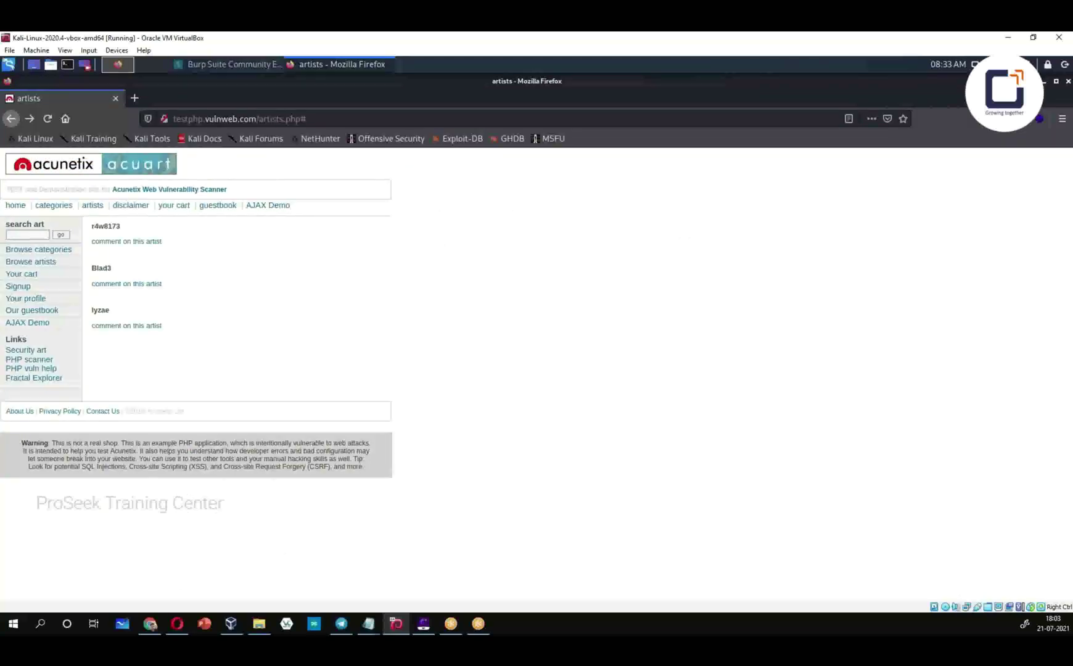
left_click(1045, 80)
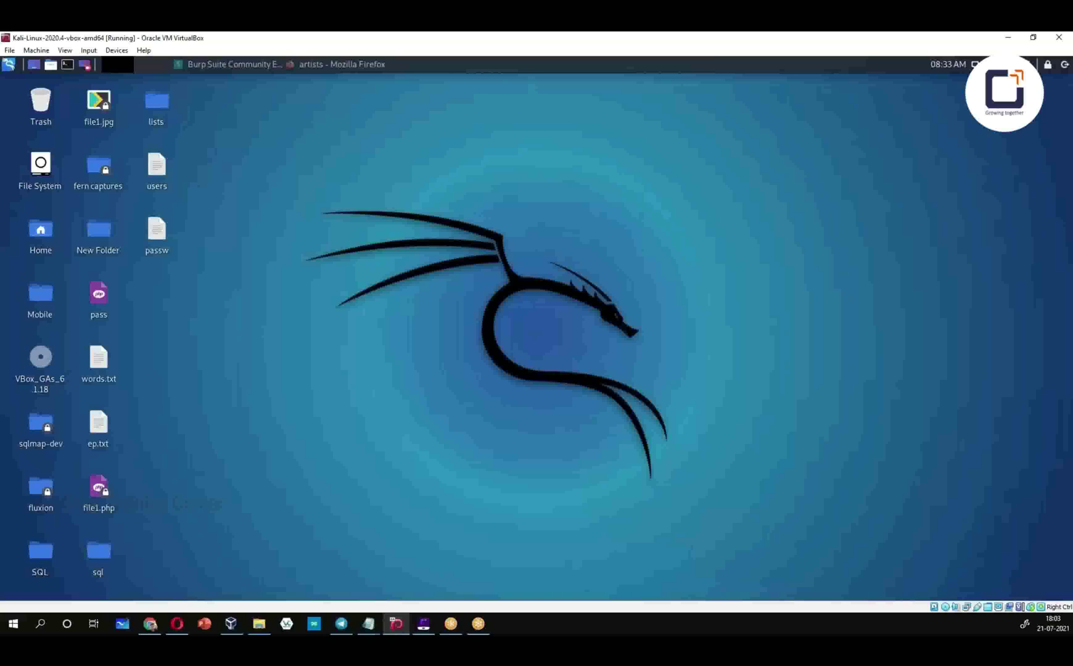
key("alt+Tab")
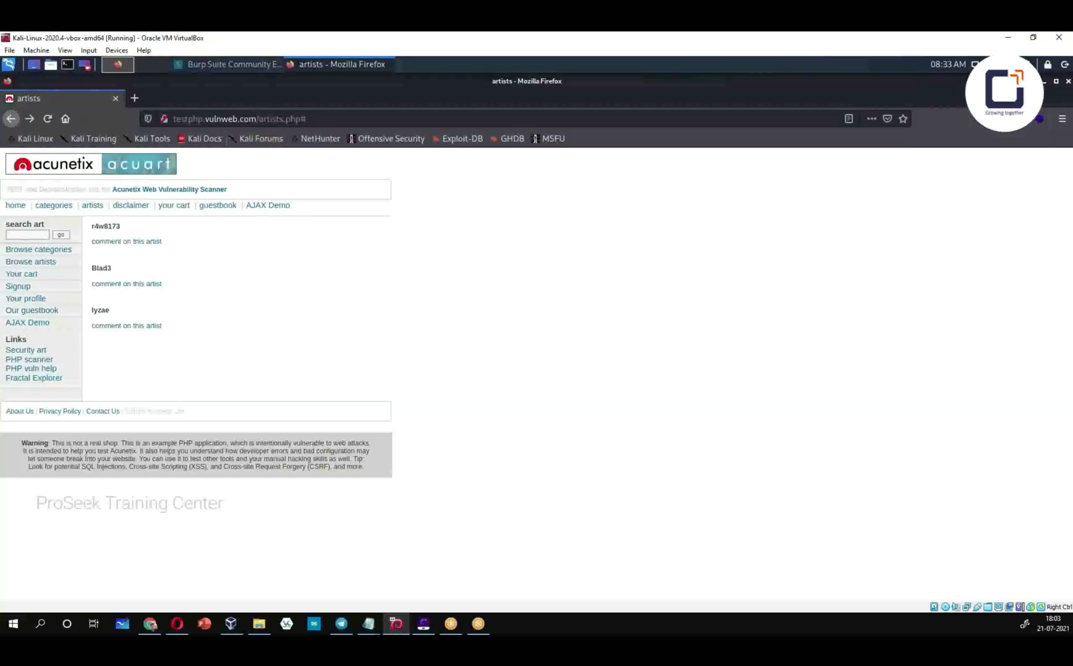
left_click(38, 249)
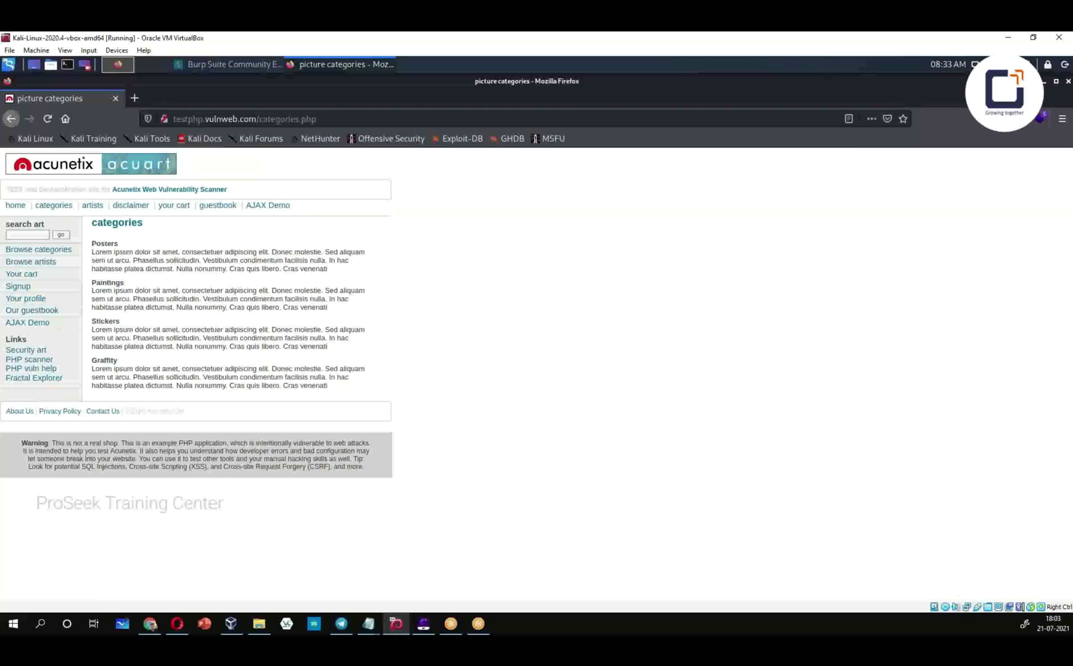
left_click(21, 274)
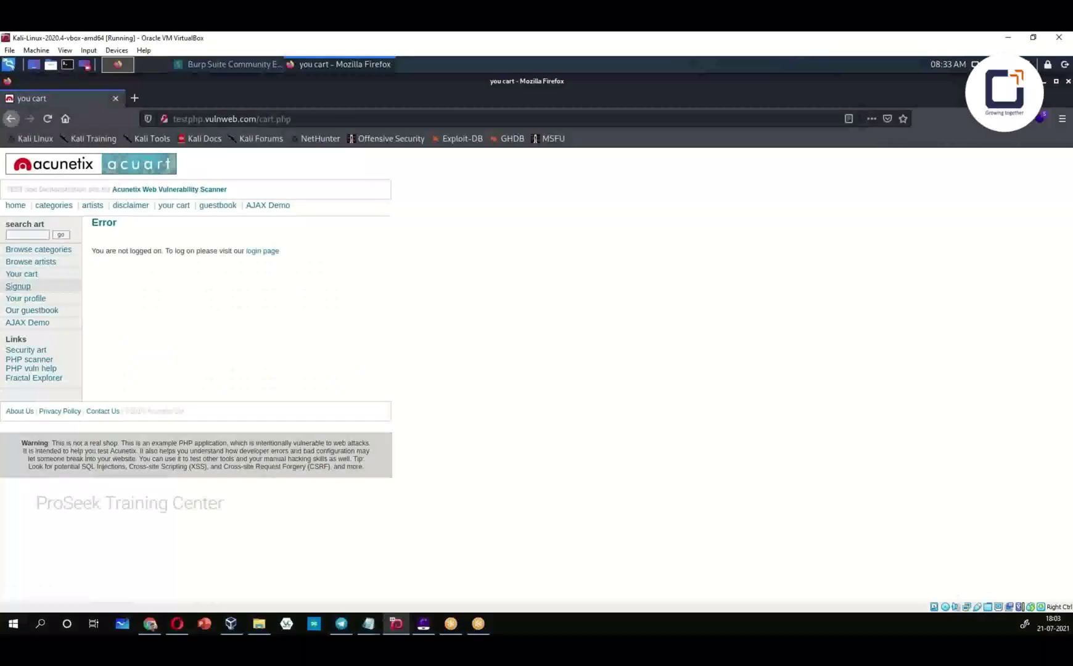
Step: Follow the Your profile and Security art links, and return from the Acunetix site to the login page
left_click(26, 299)
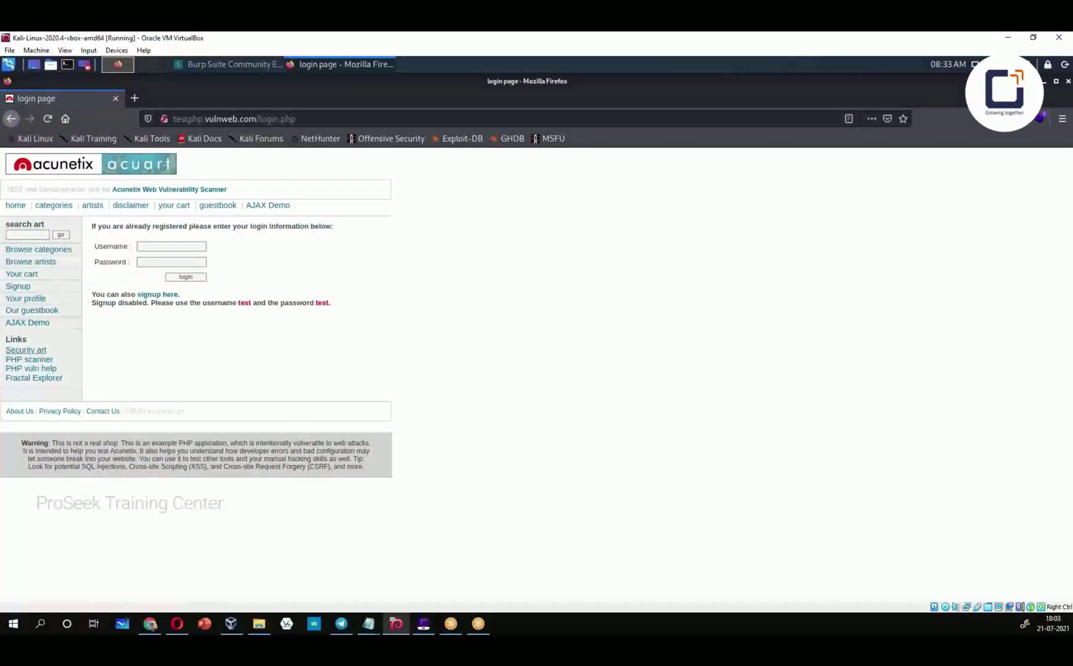
left_click(26, 350)
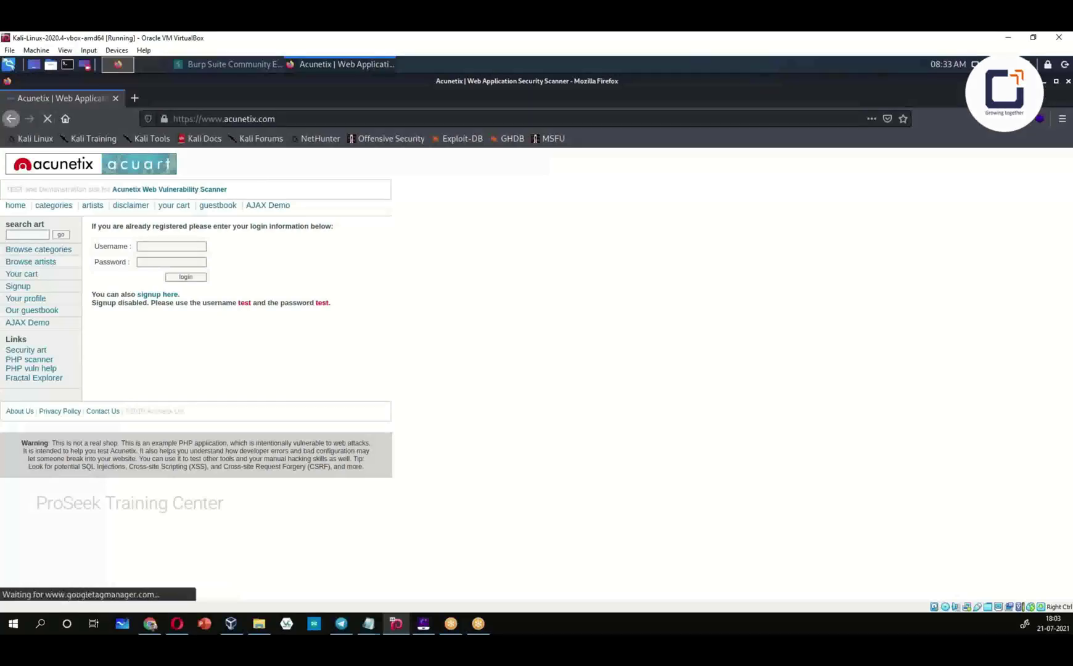
key("alt+Left")
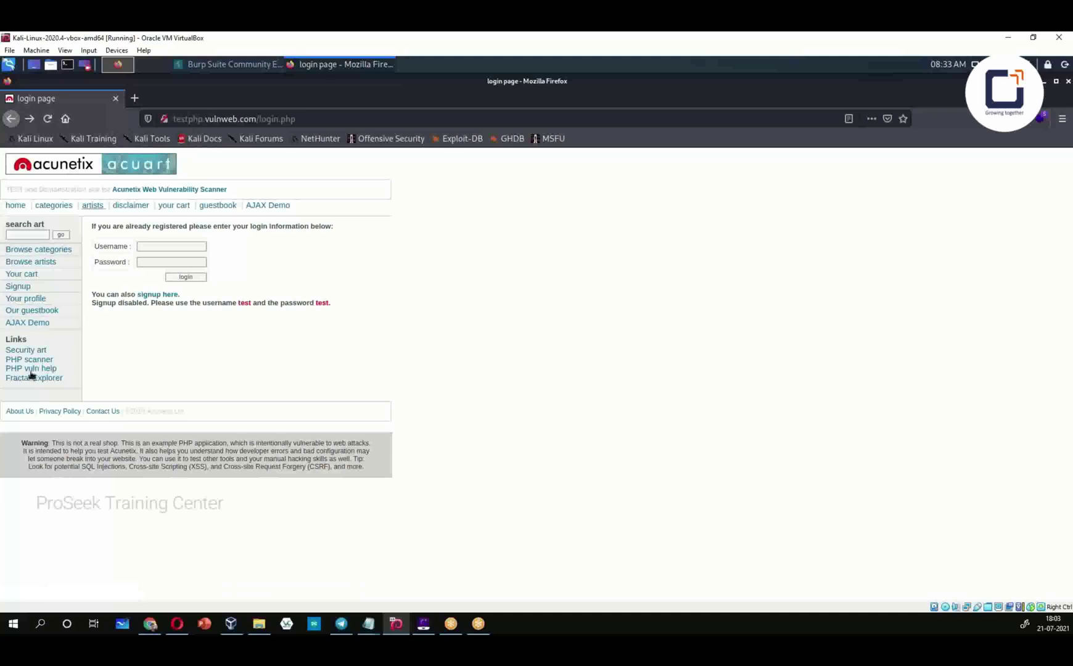
Step: Visit the site's artists, disclaimer and your cart pages in turn through the header navigation links
left_click(93, 205)
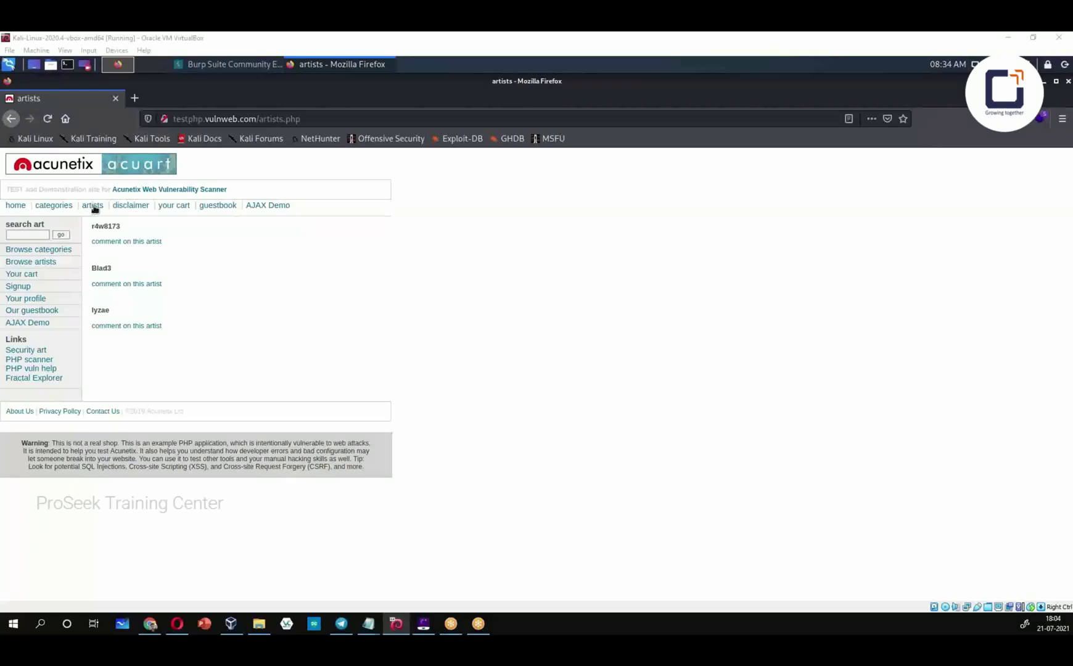
key("Tab")
key("Return")
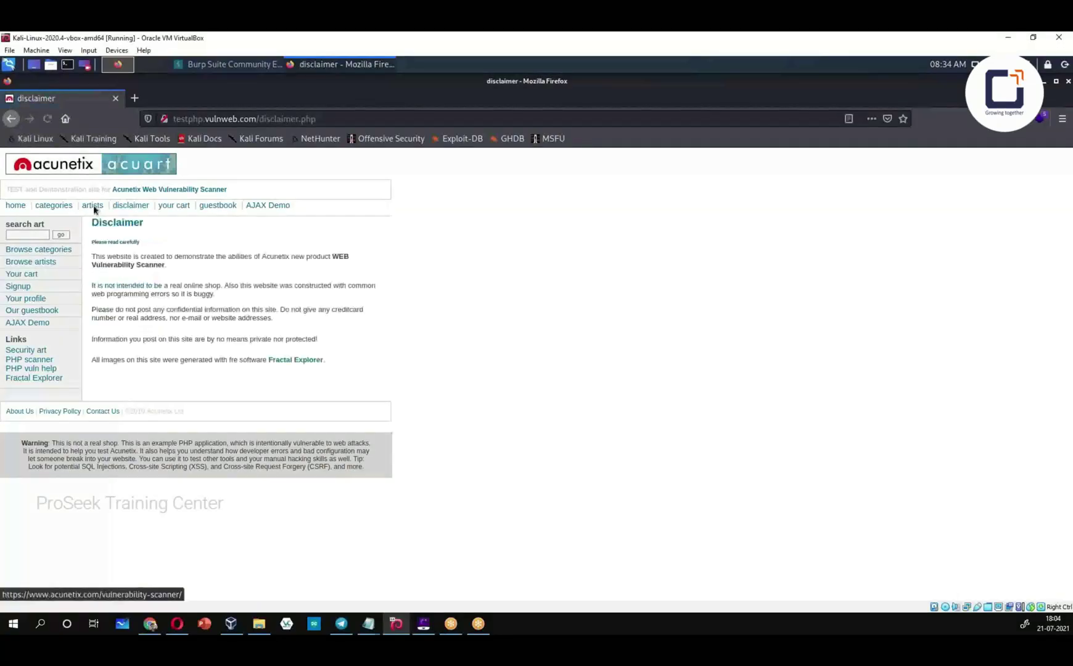
key("shift+Tab")
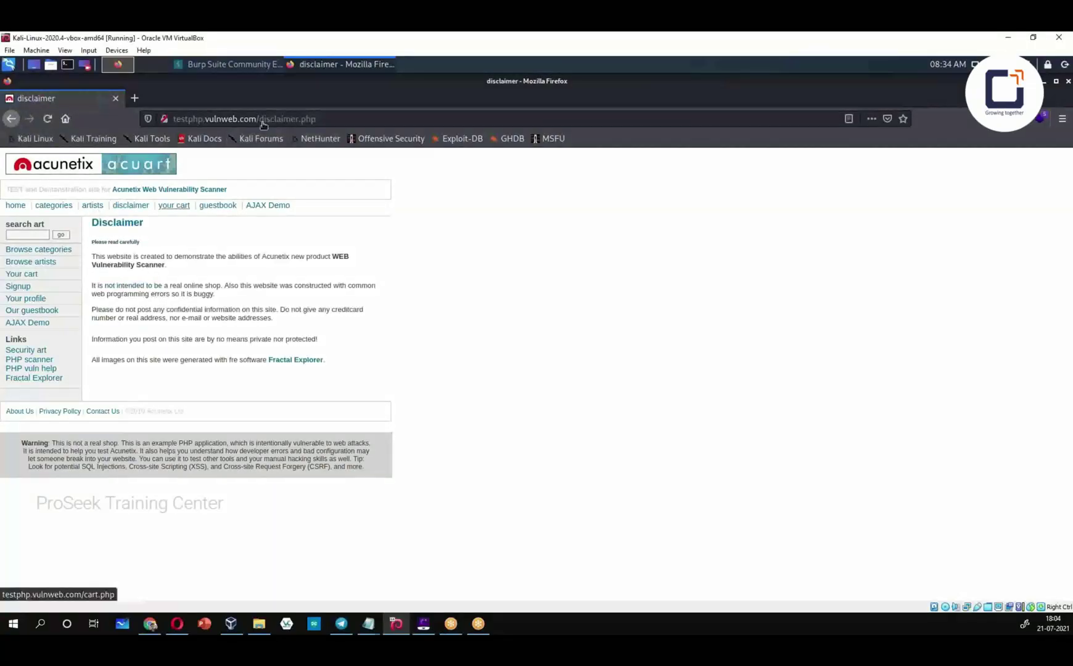
key("Return")
key("Return")
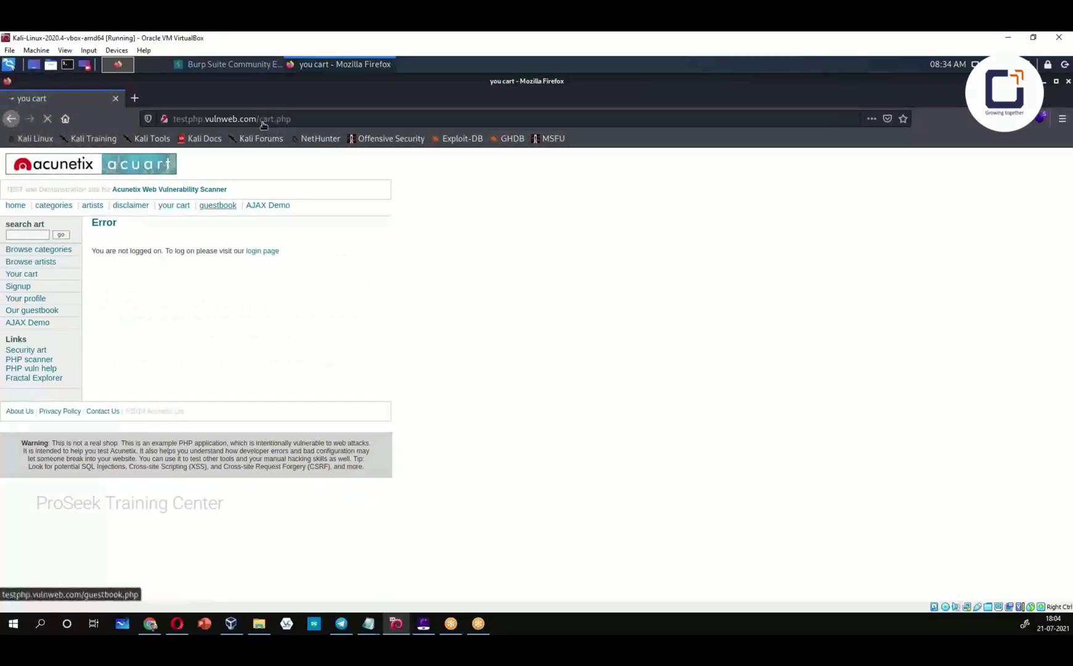
Step: Visit the AJAX Demo page, and return to the guestbook page to check guestbook.php in its address
left_click(257, 214)
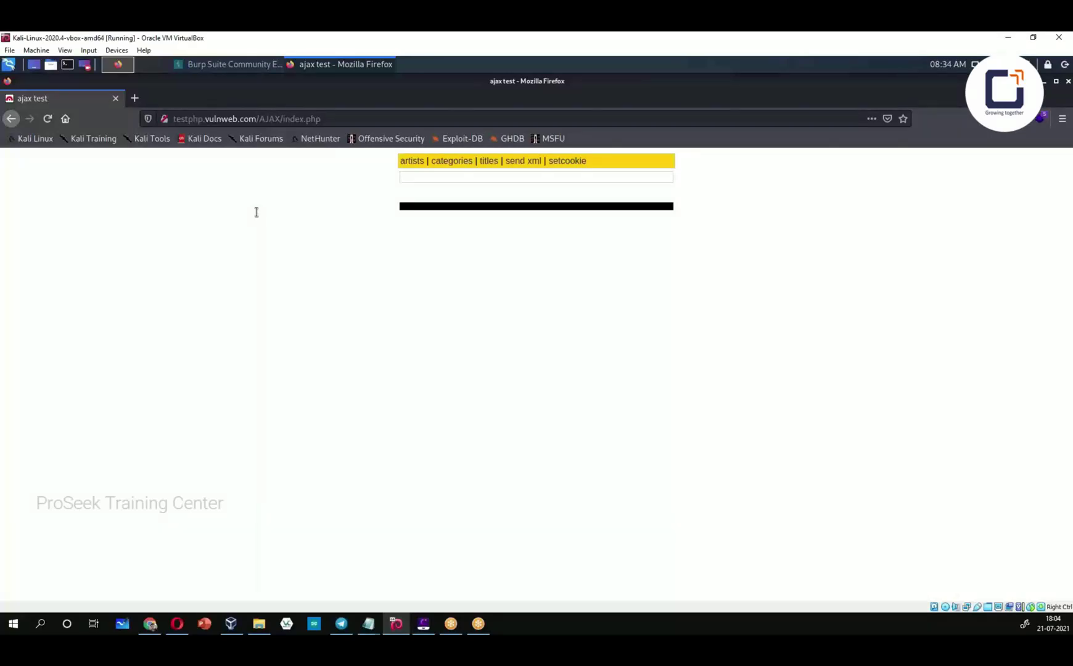
left_click(11, 119)
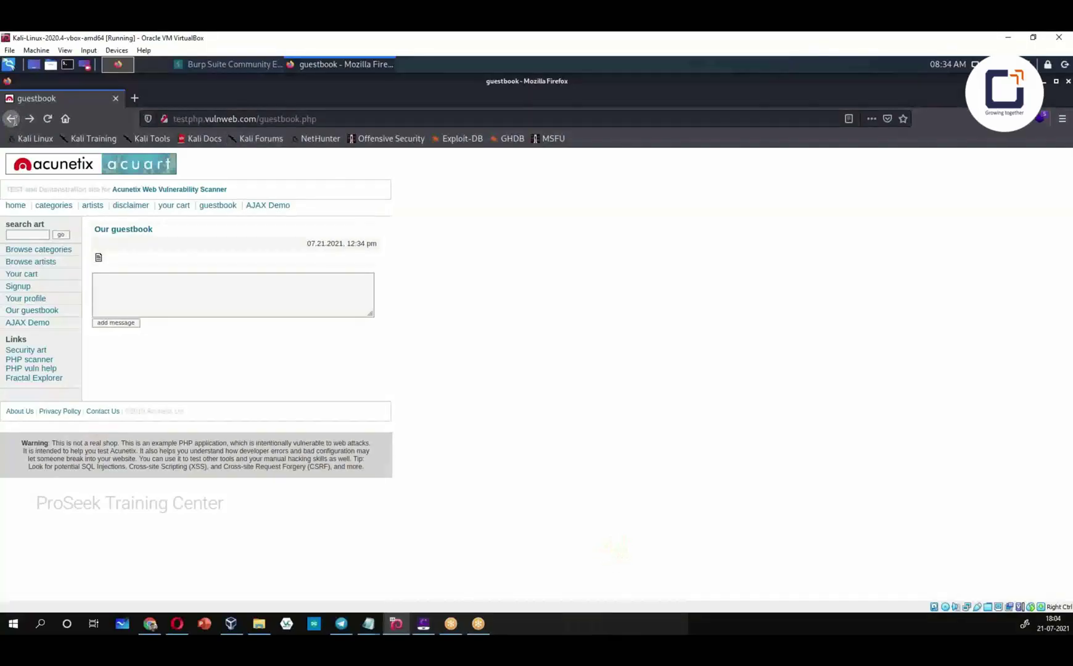
left_click_drag(259, 119, 316, 118)
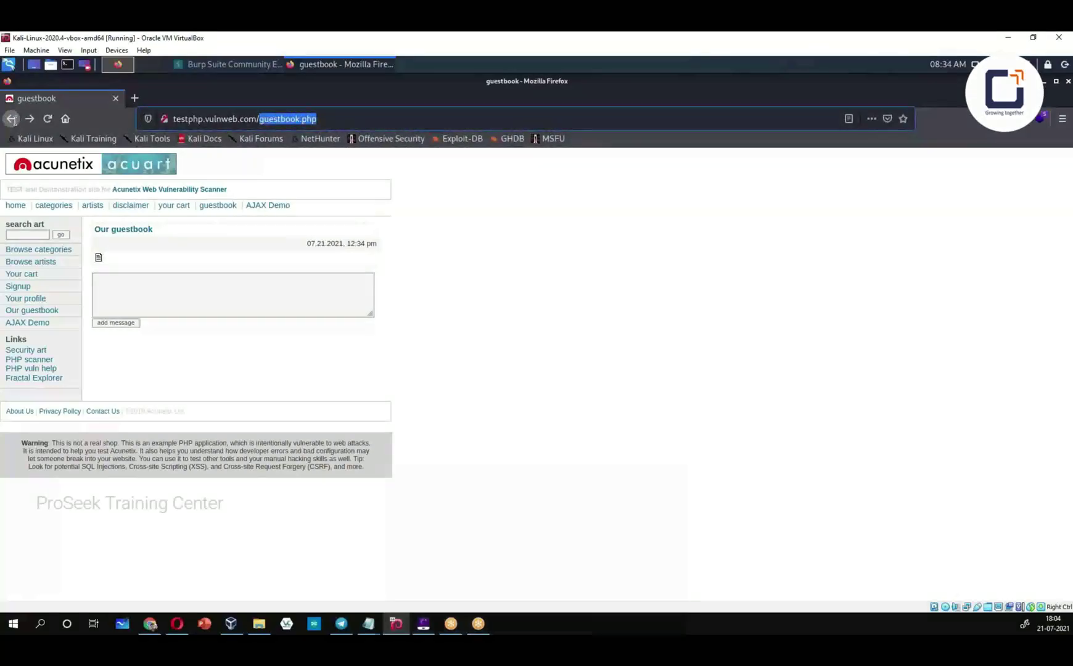
left_click(12, 120)
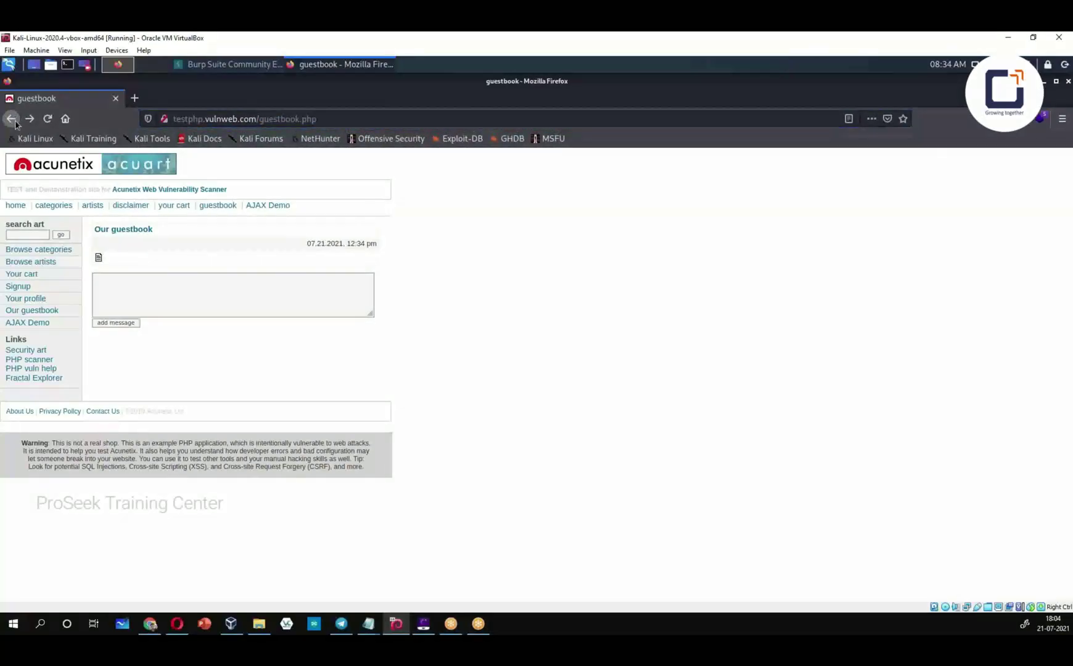